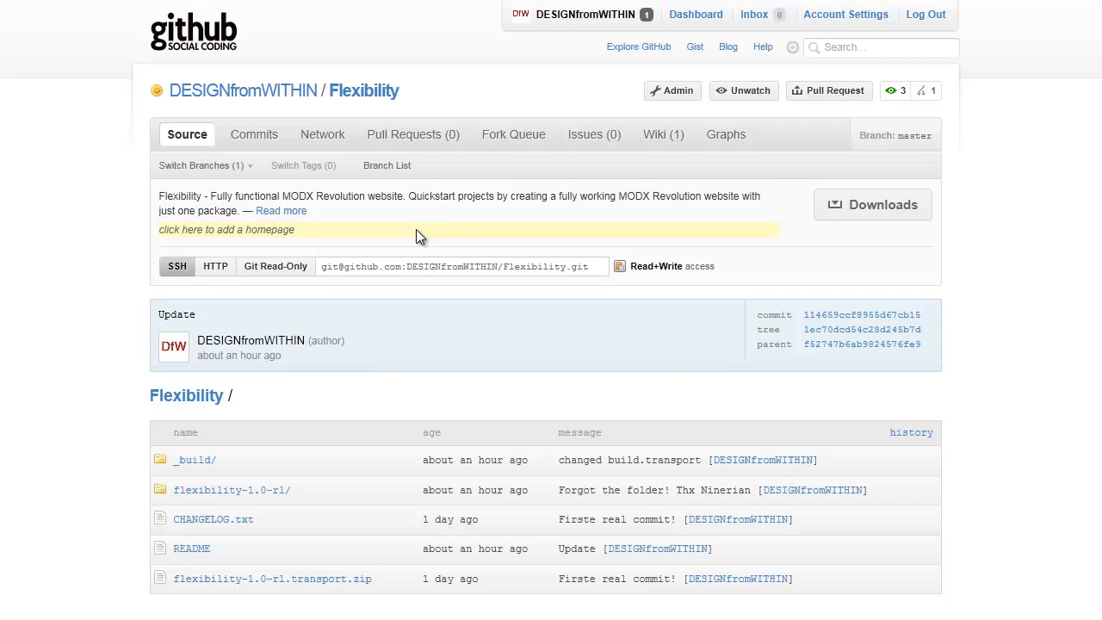
- Switch from the GitHub Flexibility repository to the modx.com homepage
left_click(441, 1)
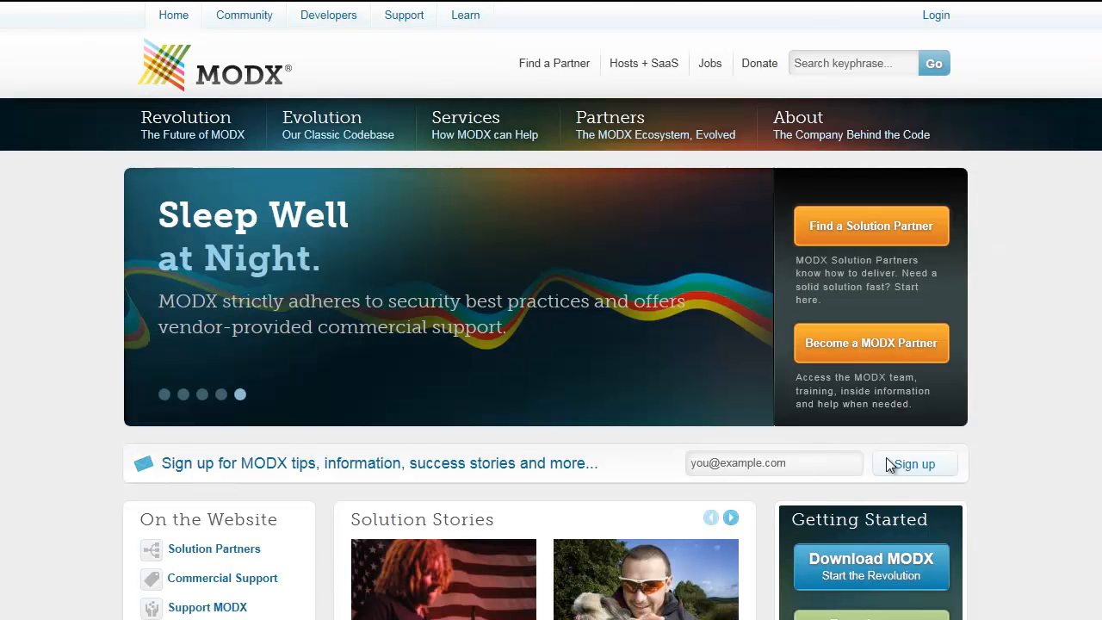
- Open the MODX Revolution downloads page from modx.com
left_click(858, 574)
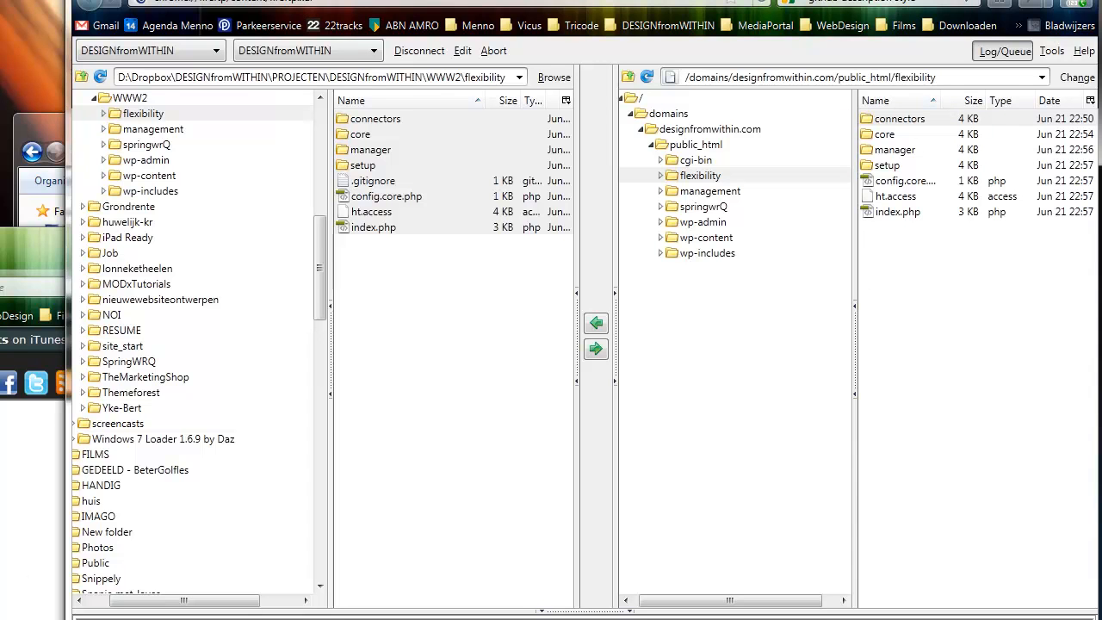
- Load designfromwithin.com/flexibility/setup, which halts on the core/cache not-writable error
left_click(344, 1)
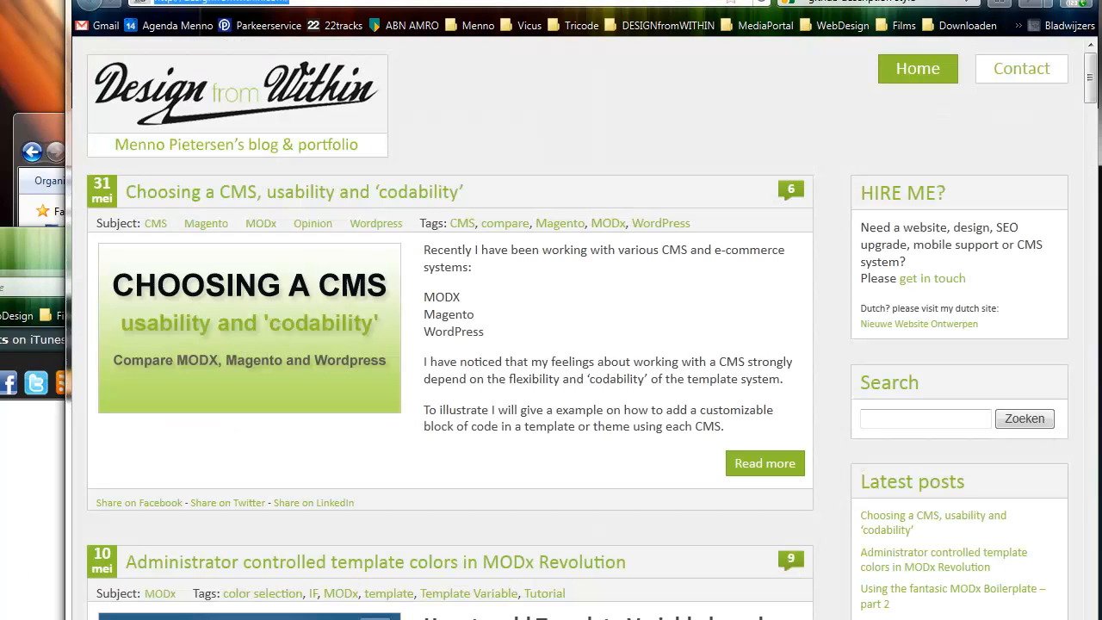
left_click(345, 1)
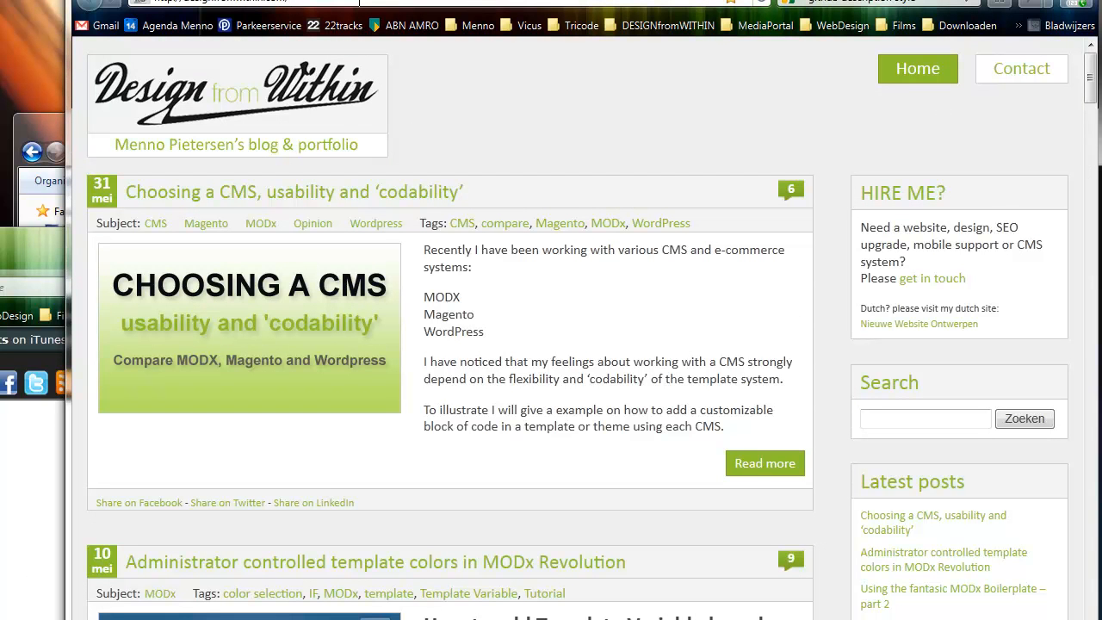
type("ne")
key("Return")
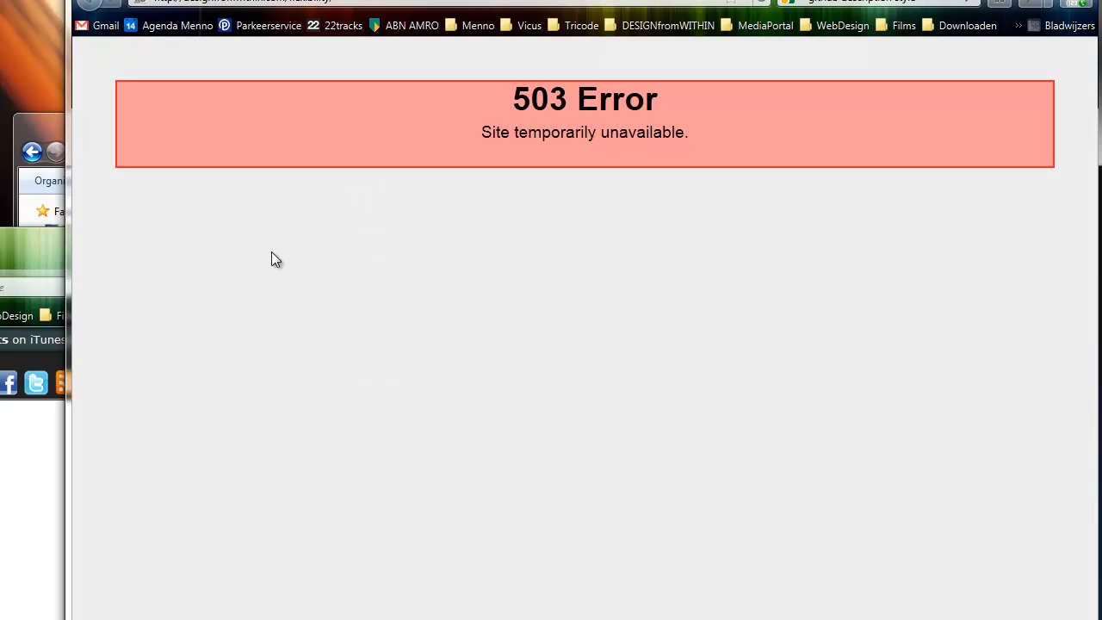
left_click(359, 2)
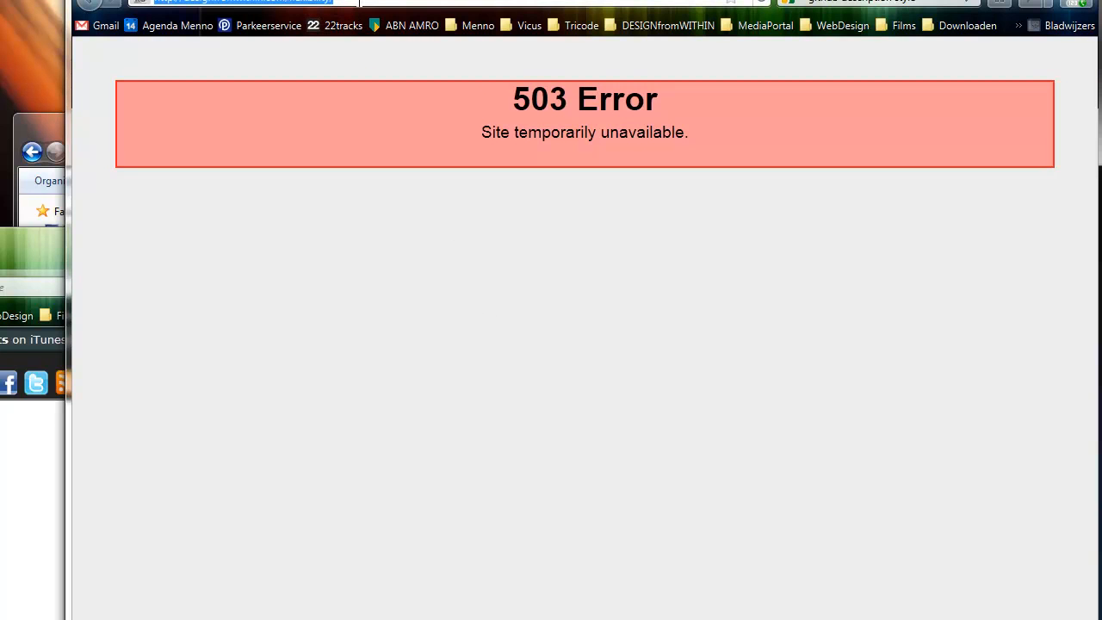
left_click(360, 3)
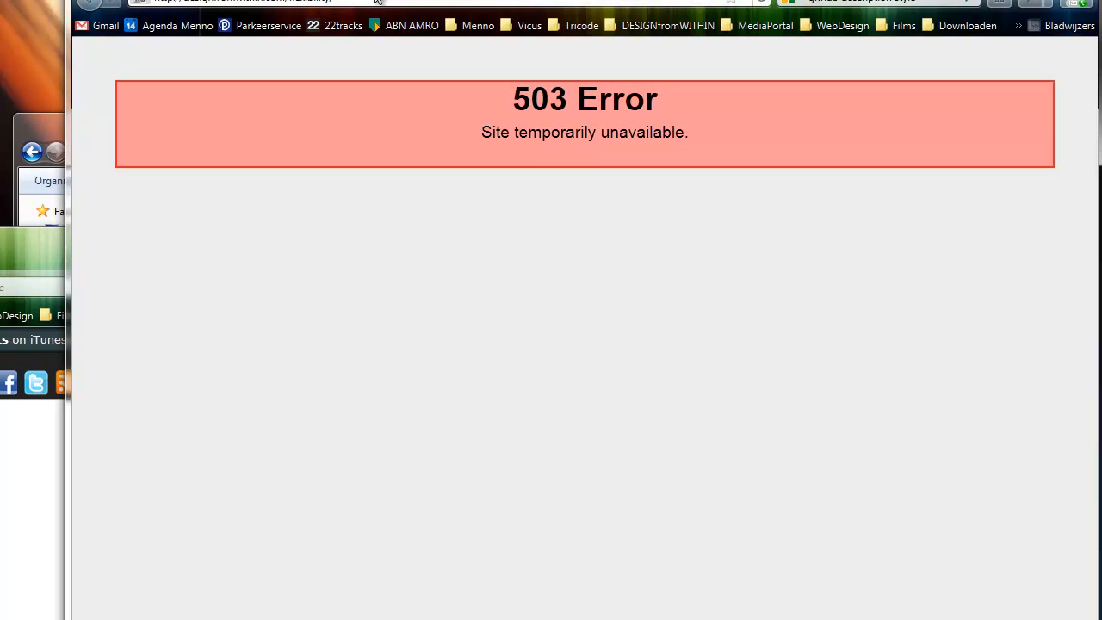
type("ad")
left_click_drag(377, 0, 371, 17)
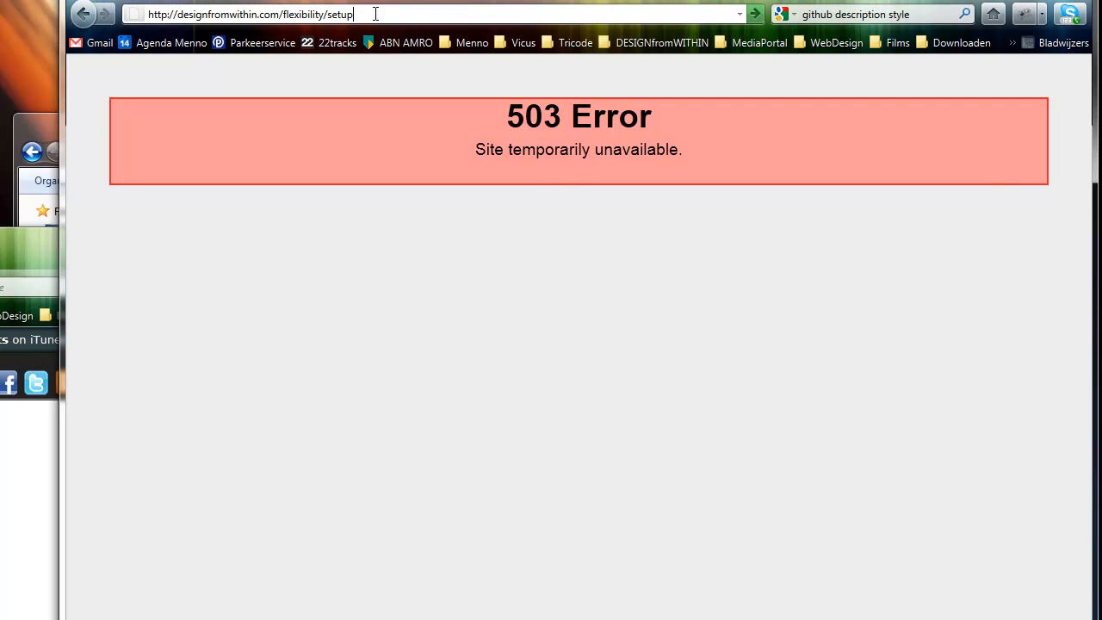
key("Return")
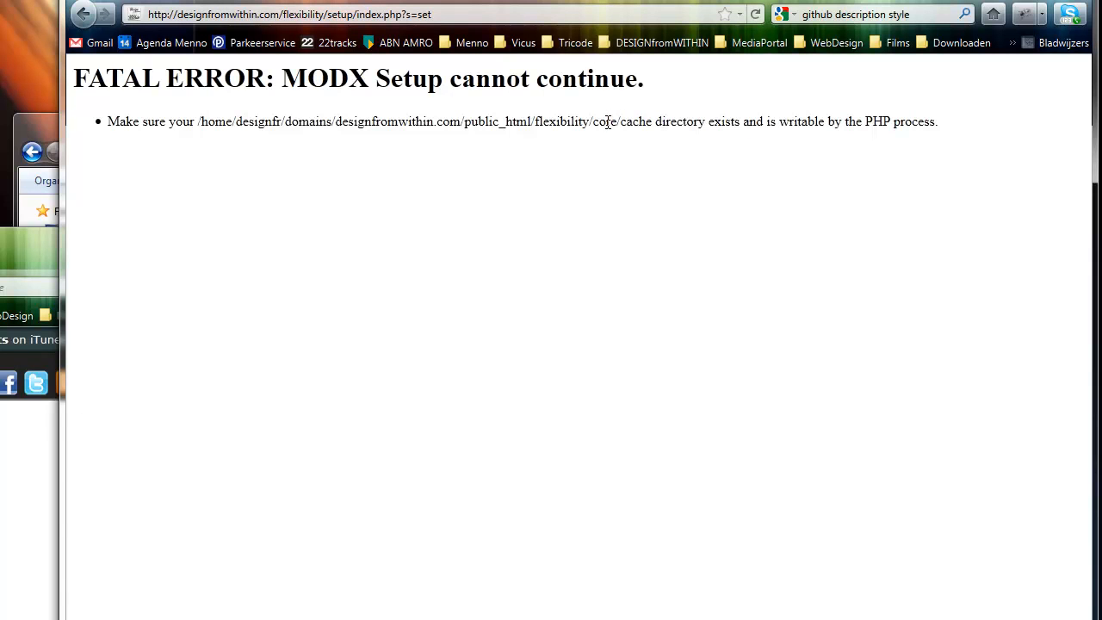
- In FireFTP, give the remote flexibility/core/cache folder write permissions (0757)
left_click(185, 0)
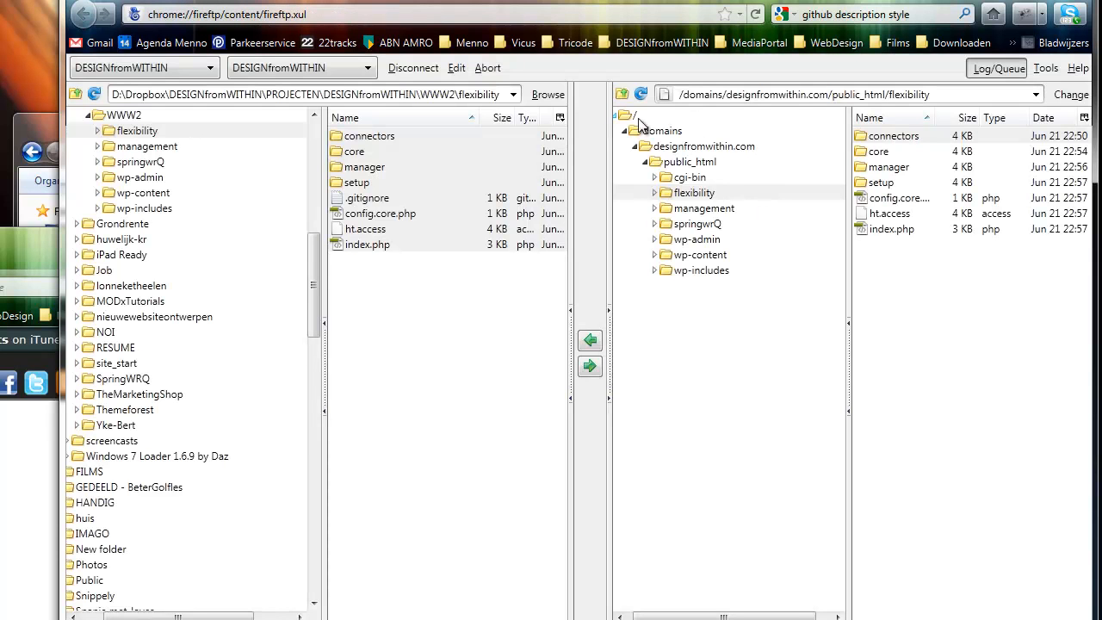
double_click(876, 153)
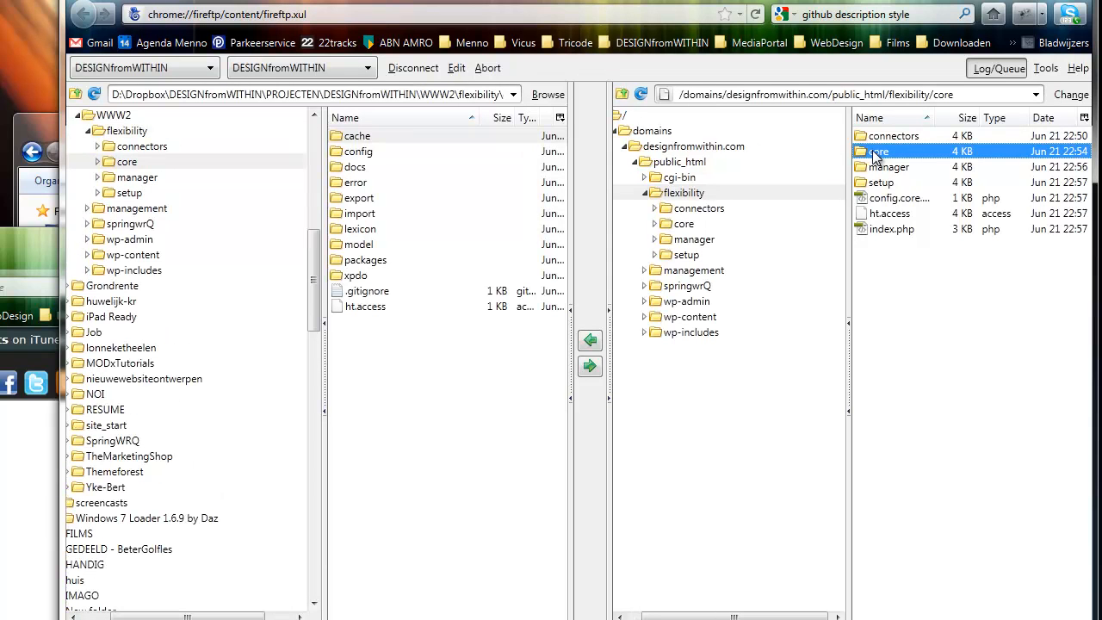
right_click(864, 135)
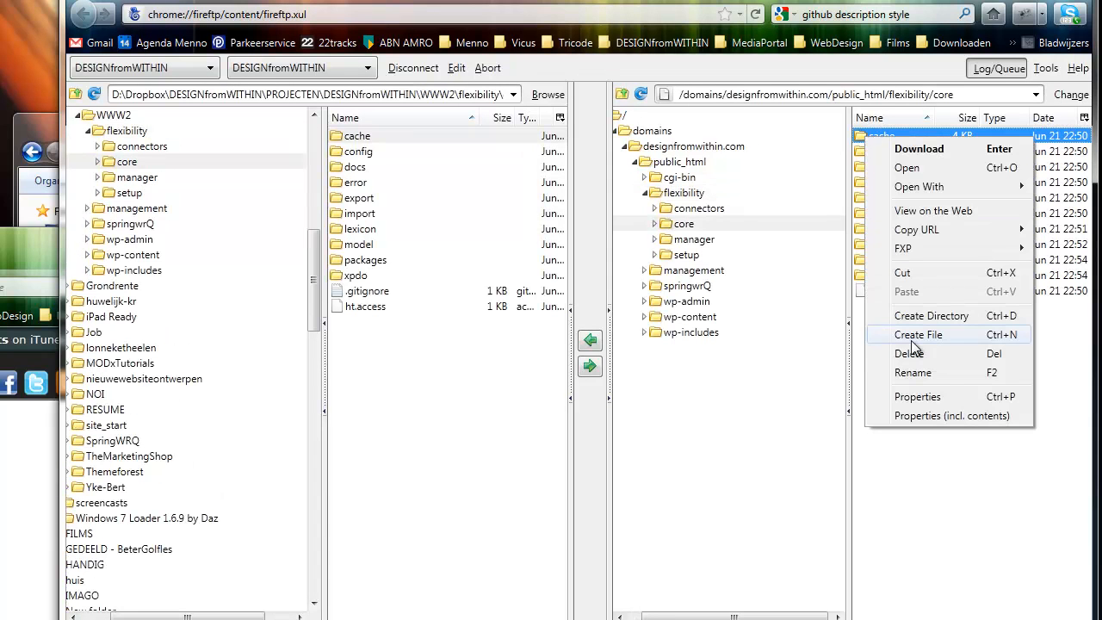
left_click(918, 397)
left_click(517, 366)
left_click(577, 367)
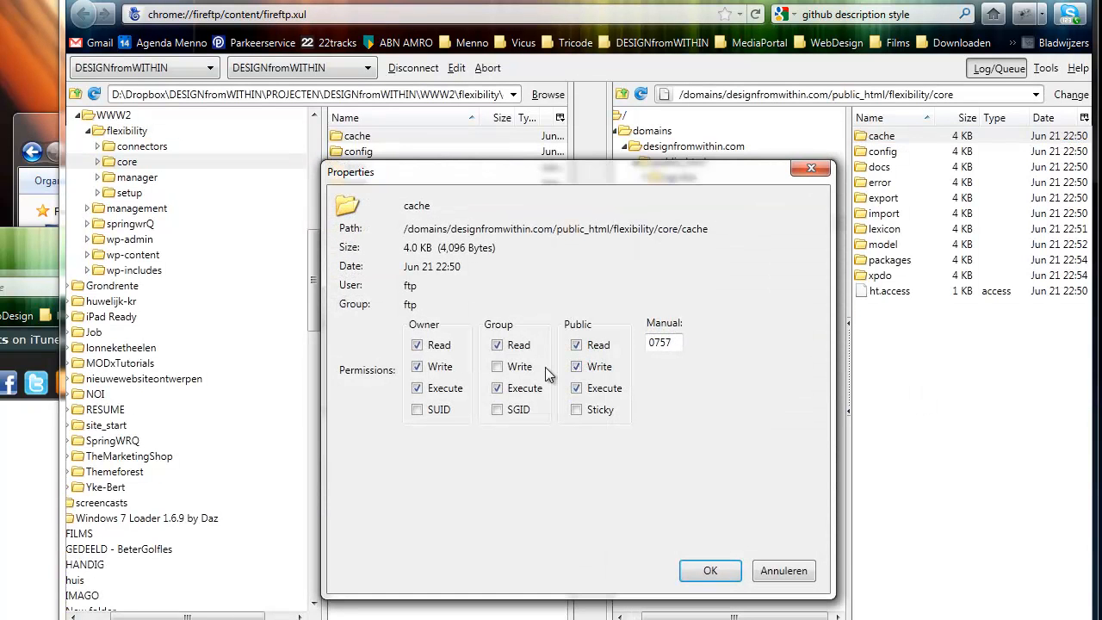
left_click(710, 571)
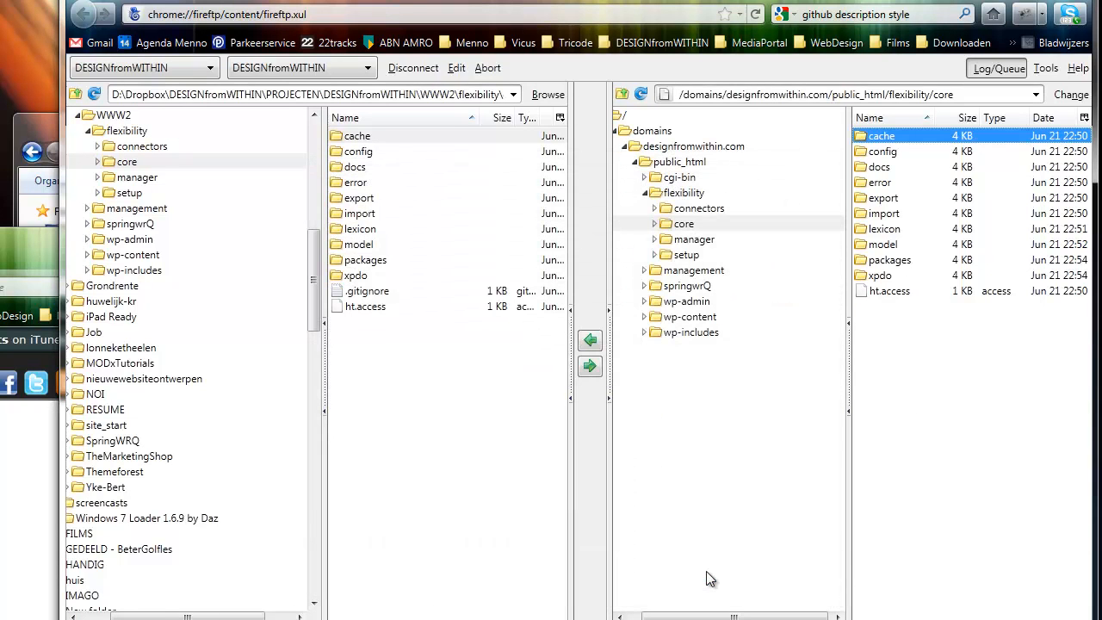
- Reload the MODX setup page to reach its language-choice screen
left_click(379, 1)
left_click(479, 15)
left_click(479, 15)
key("Return")
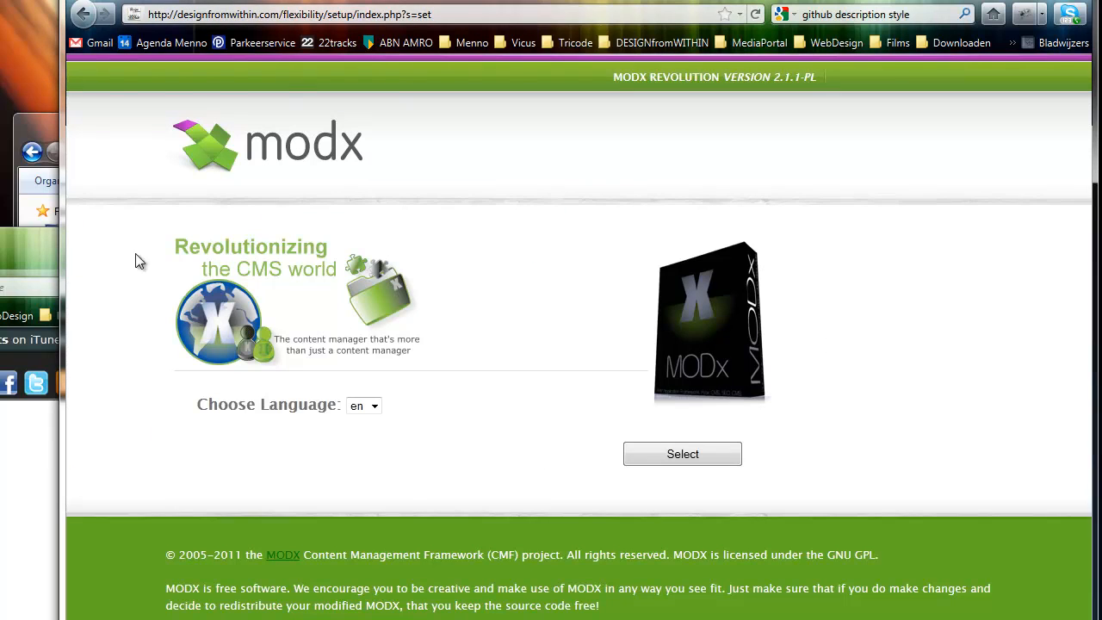
- Choose English and start a new MODX installation
left_click(672, 454)
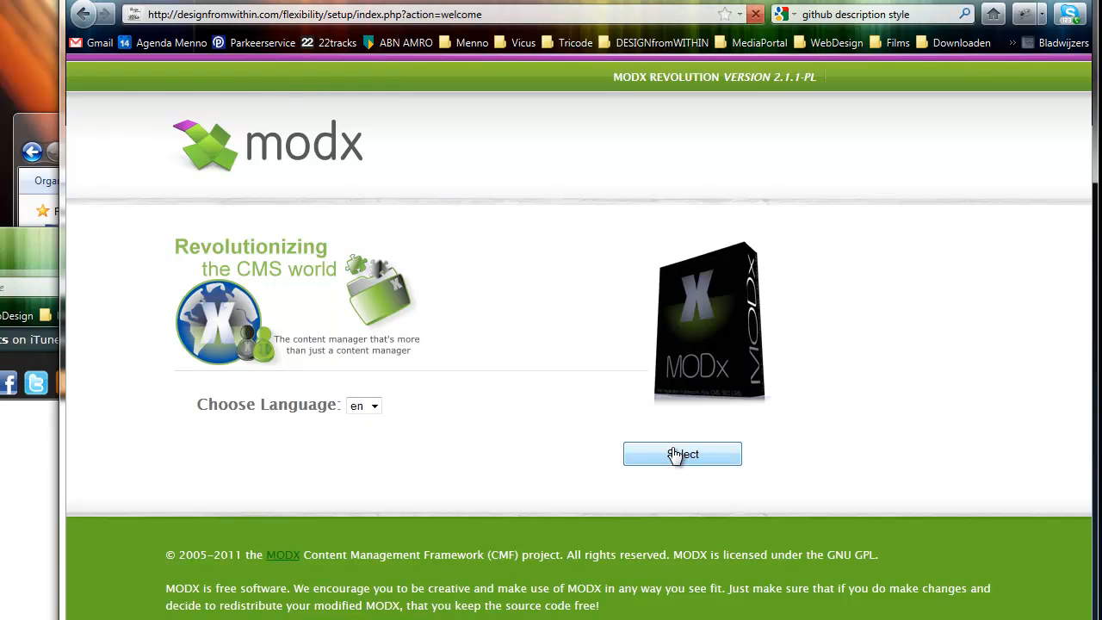
left_click(672, 403)
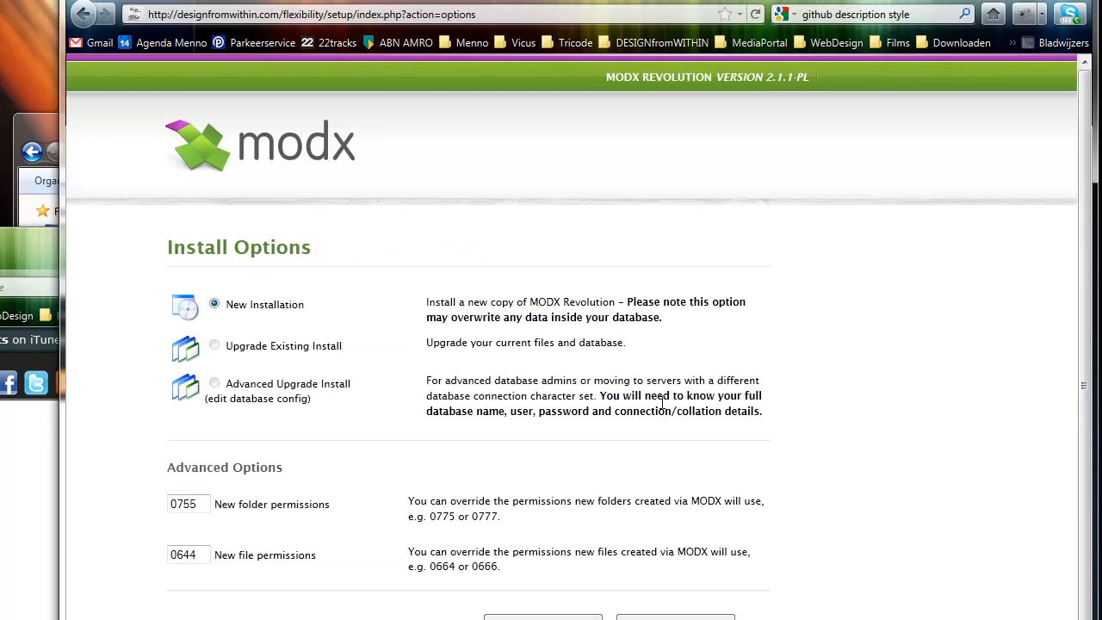
left_click(676, 616)
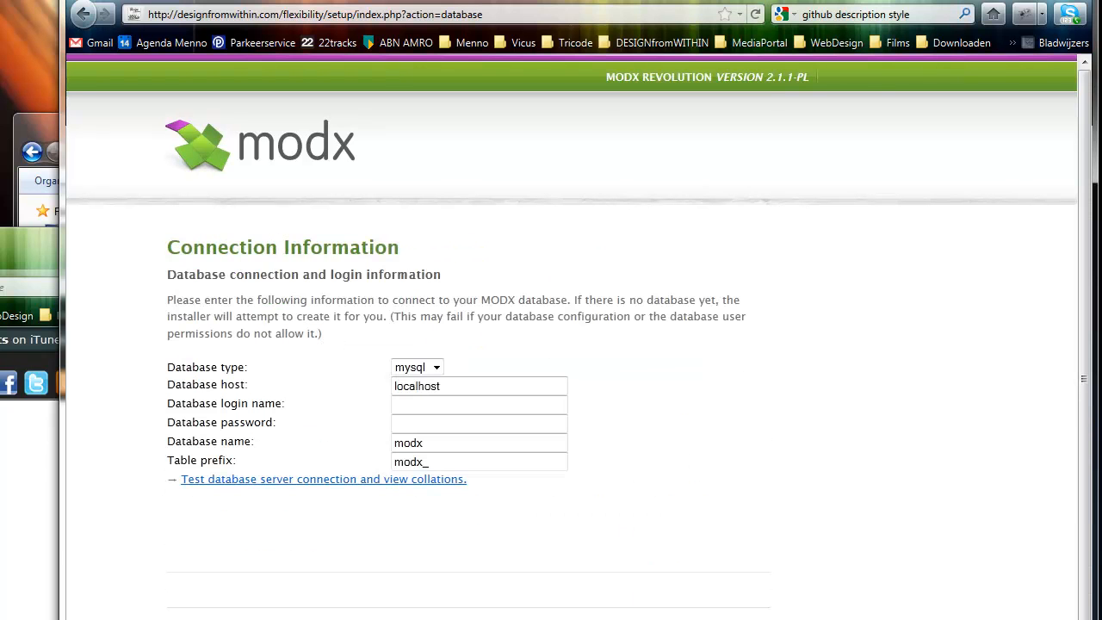
- Enter the database login name, password and database name
double_click(459, 389)
left_click(425, 405)
key("ctrl+v")
key("ctrl+z")
left_click(447, 408)
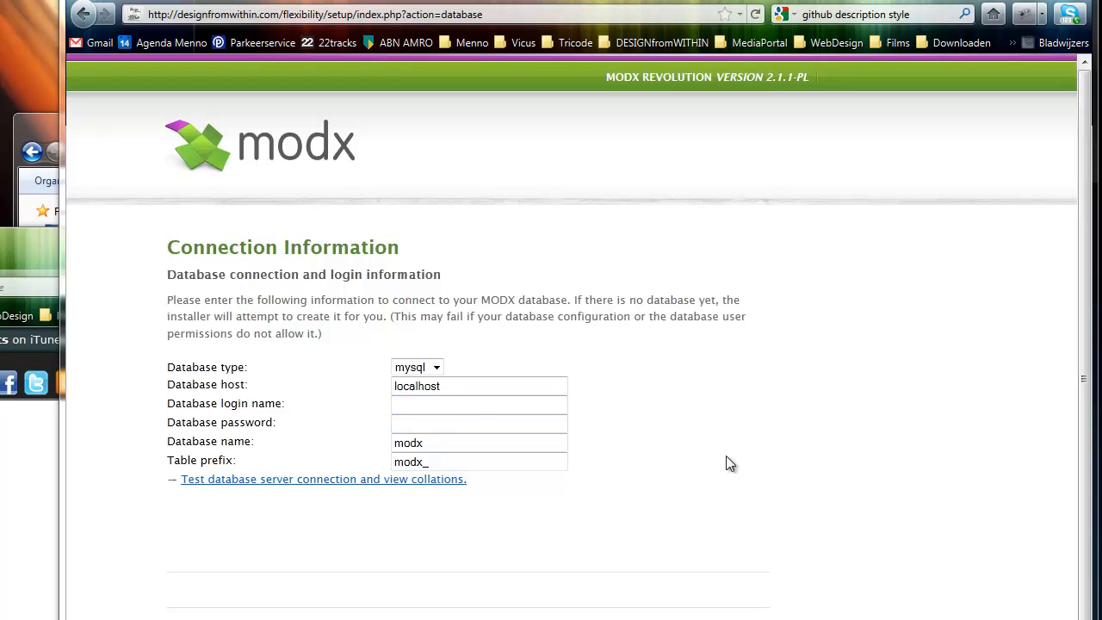
left_click(432, 407)
left_click(432, 405)
key("ctrl+v")
left_click(484, 422)
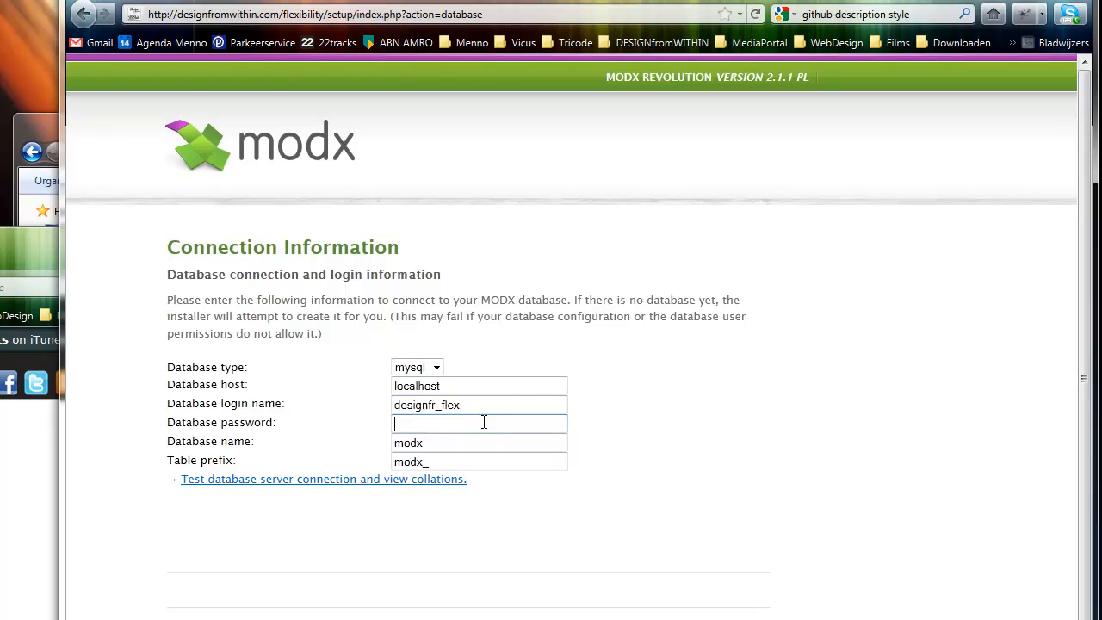
double_click(462, 442)
key("ctrl+v")
left_click(447, 427)
type("*********")
left_click(474, 443)
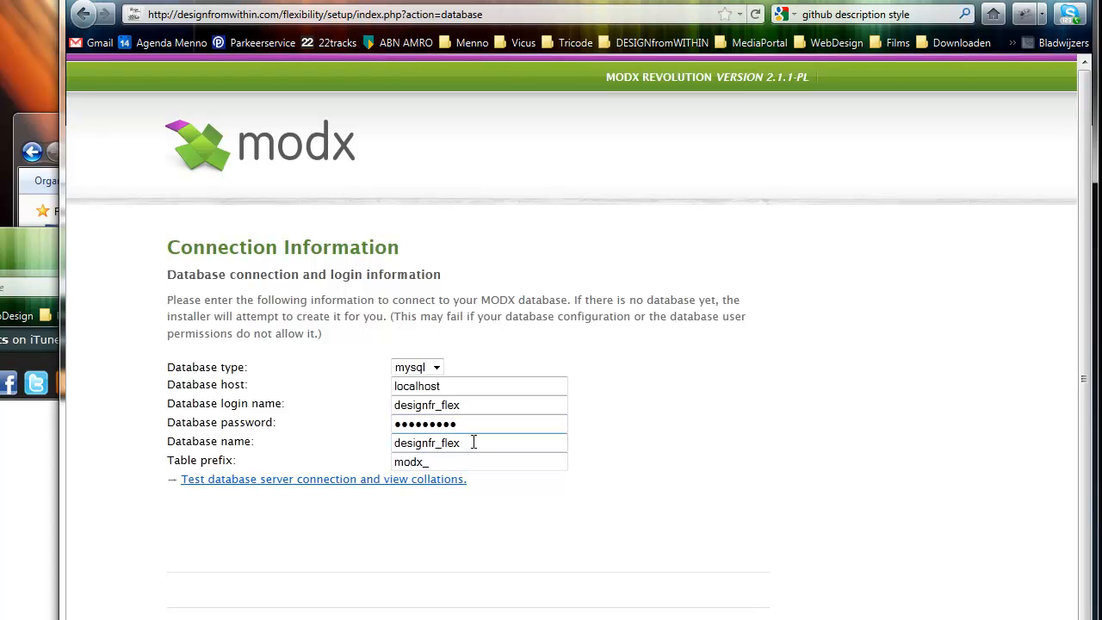
left_click(447, 484)
- Test the database connection, then choose utf8 charset and utf8_general_ci collation
left_click(441, 482)
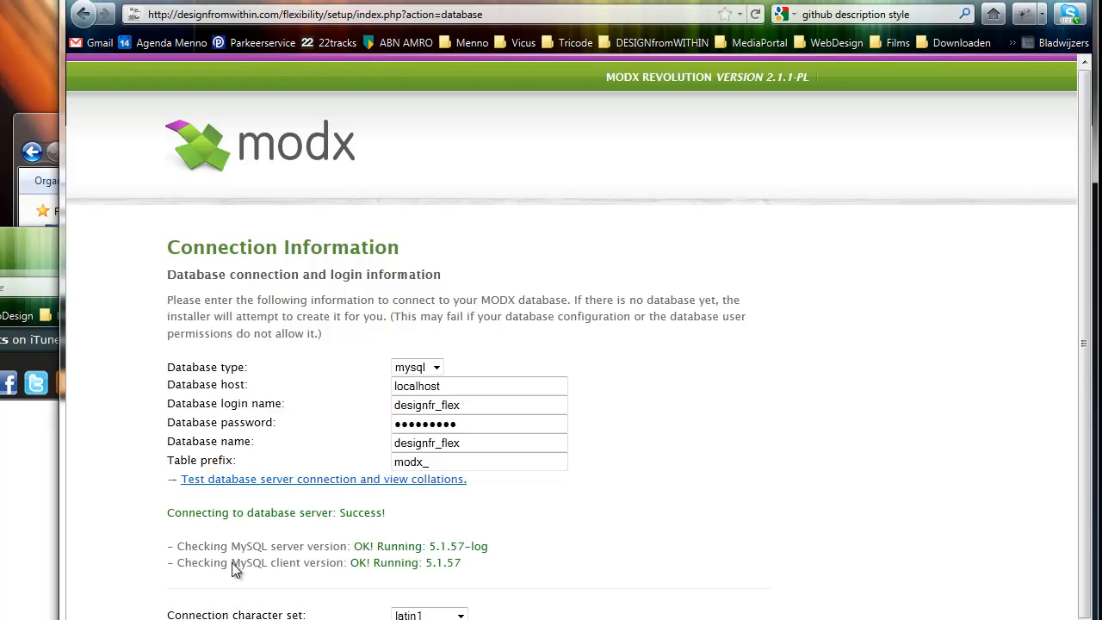
left_click(460, 614)
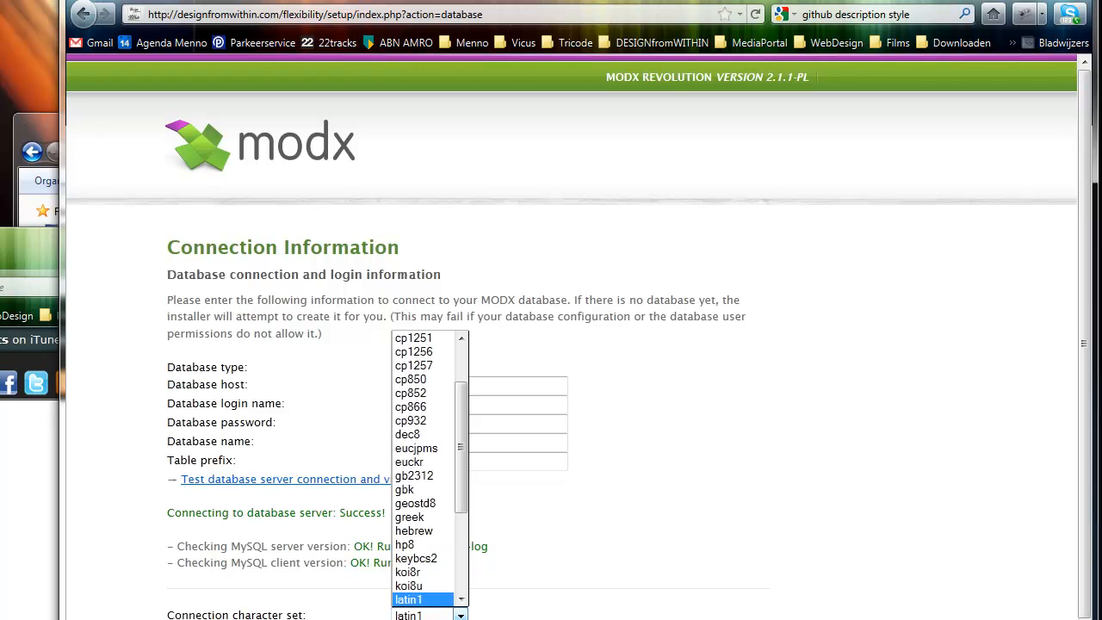
scroll(426, 517, "down", 4)
left_click(423, 601)
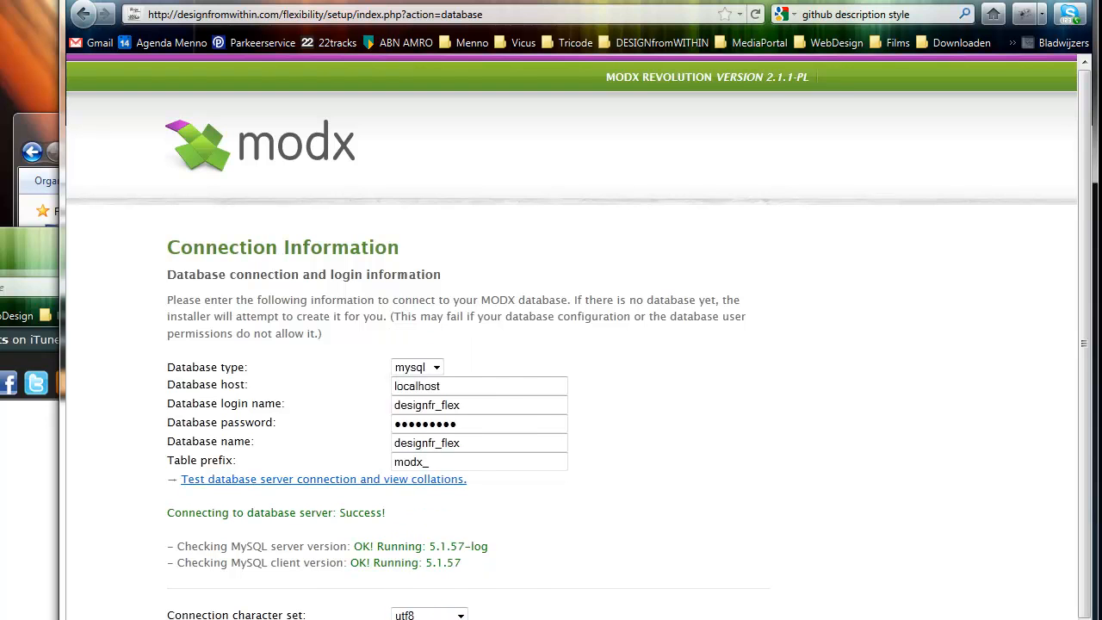
left_click(520, 619)
left_click_drag(521, 462, 522, 595)
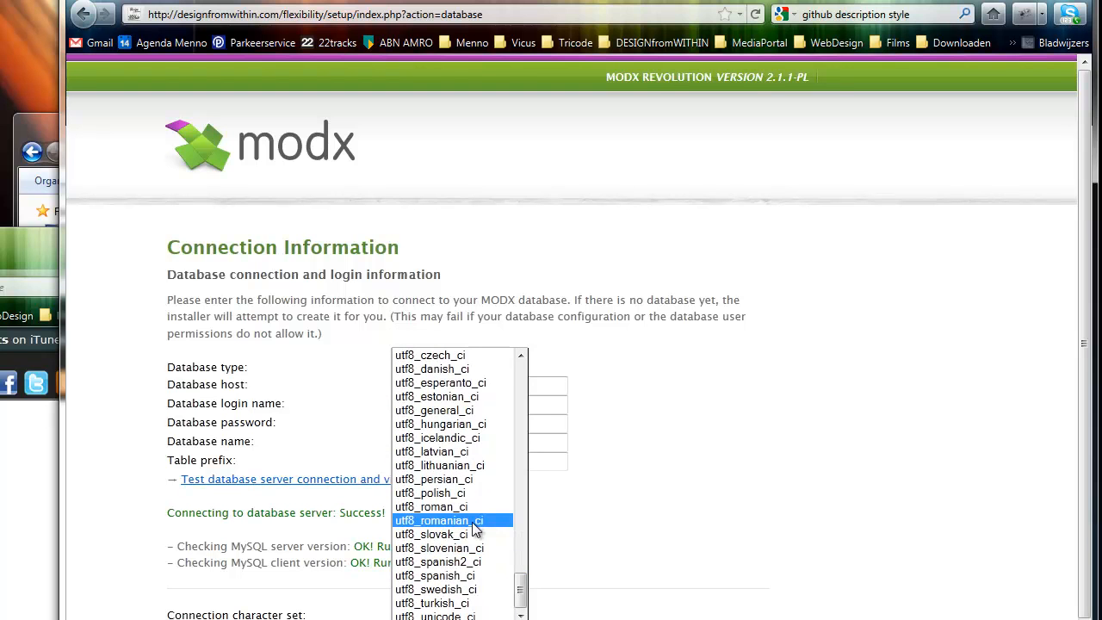
left_click(446, 413)
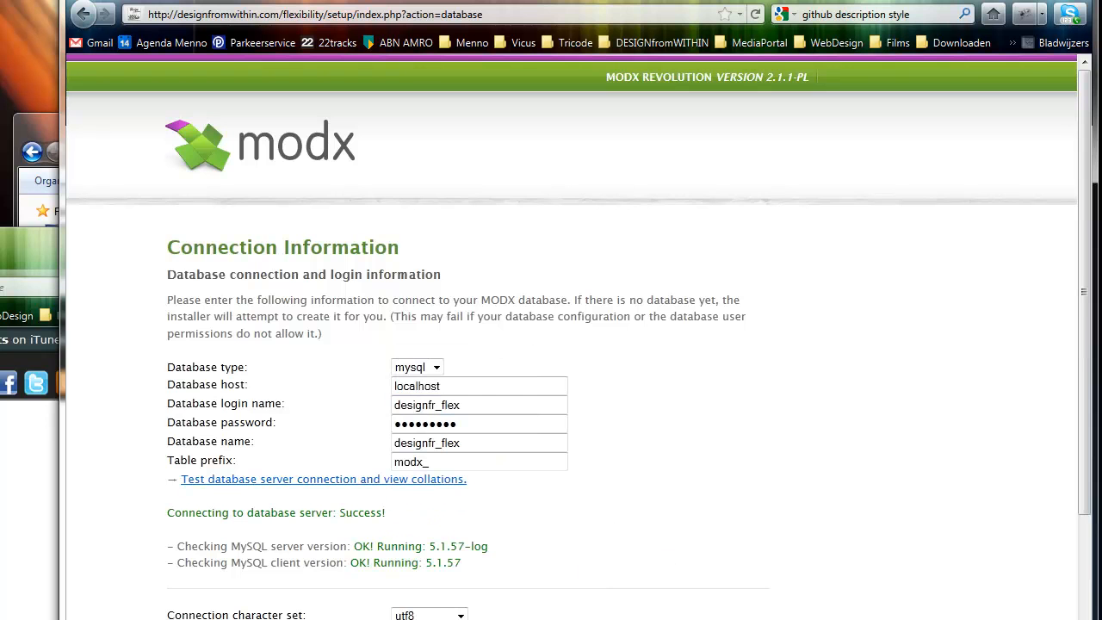
scroll(430, 517, "down", 8)
- Fill the admin username from saved entries and replace the administrator e-mail address
left_click(430, 441)
left_click(431, 441)
left_click(438, 459)
left_click(431, 458)
left_click(430, 458)
left_click(437, 477)
left_click(433, 475)
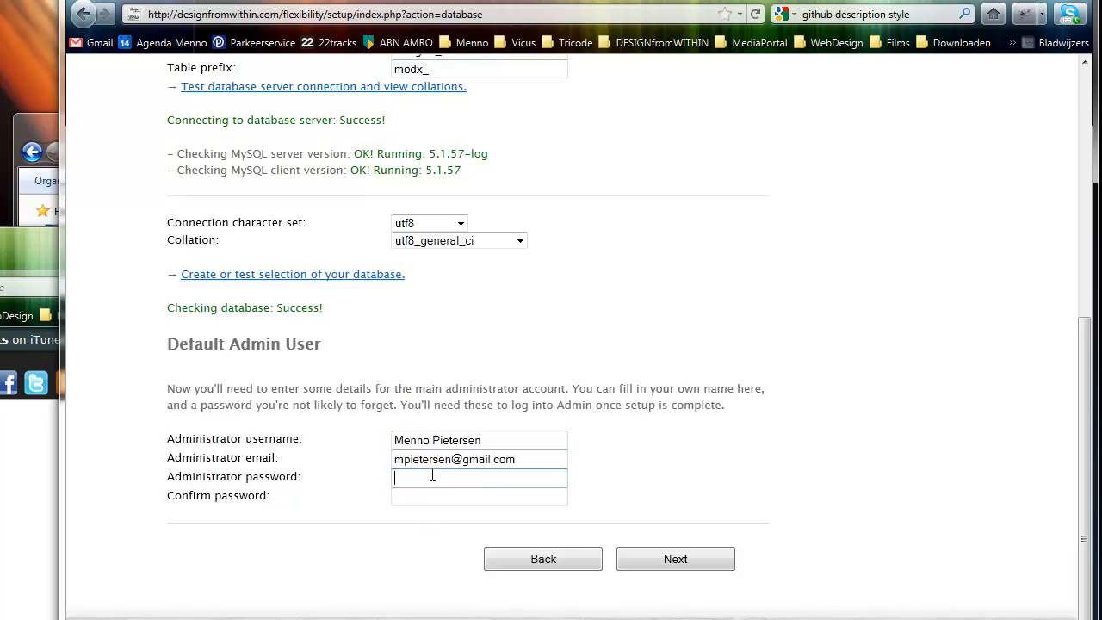
left_click_drag(527, 460, 403, 452)
key("BackSpace")
key("BackSpace")
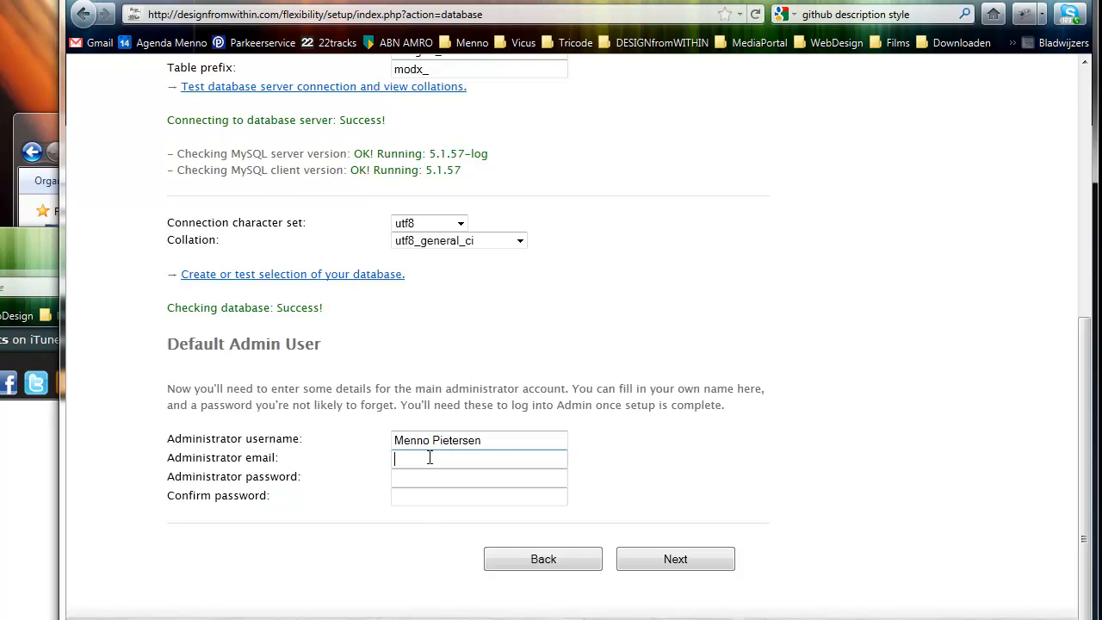
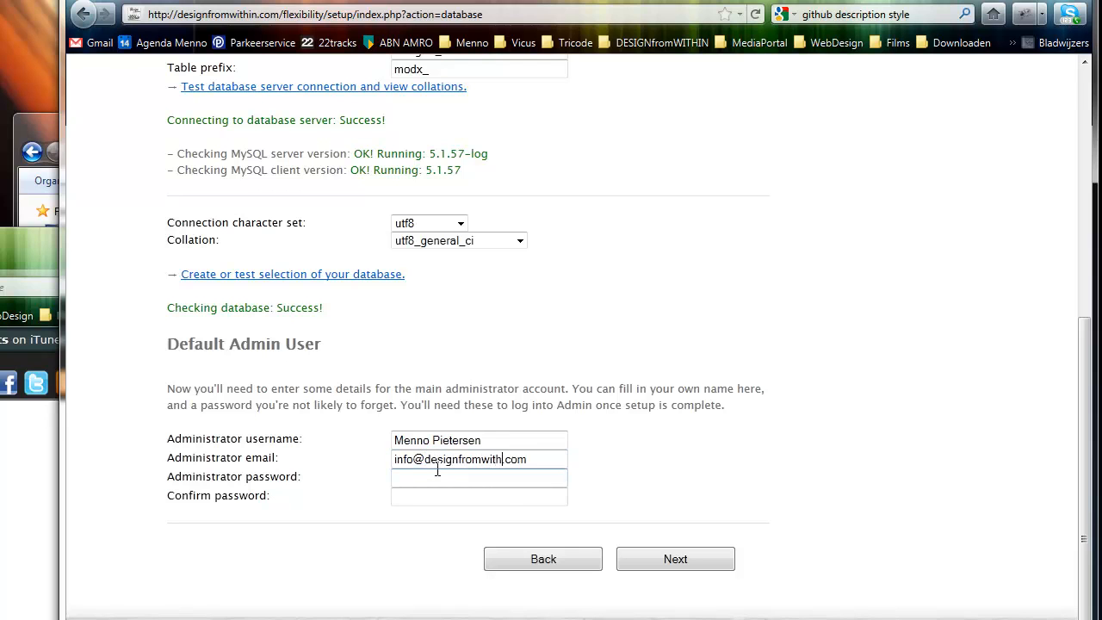
- Enter and confirm the admin password, continue, and let Firefox save it
left_click(437, 472)
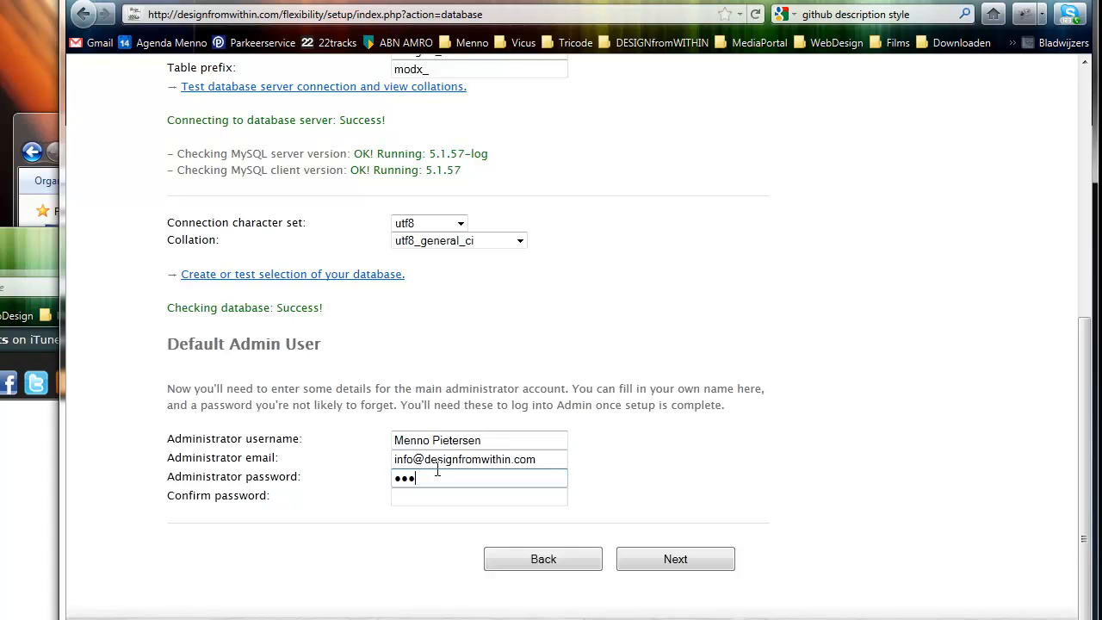
key("Tab")
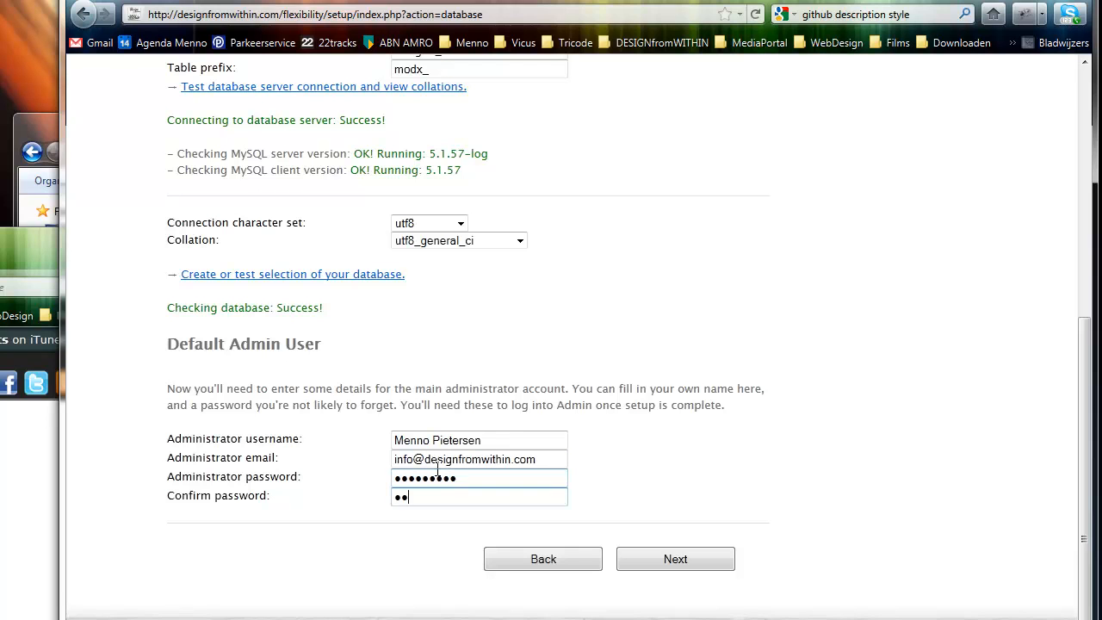
left_click(694, 566)
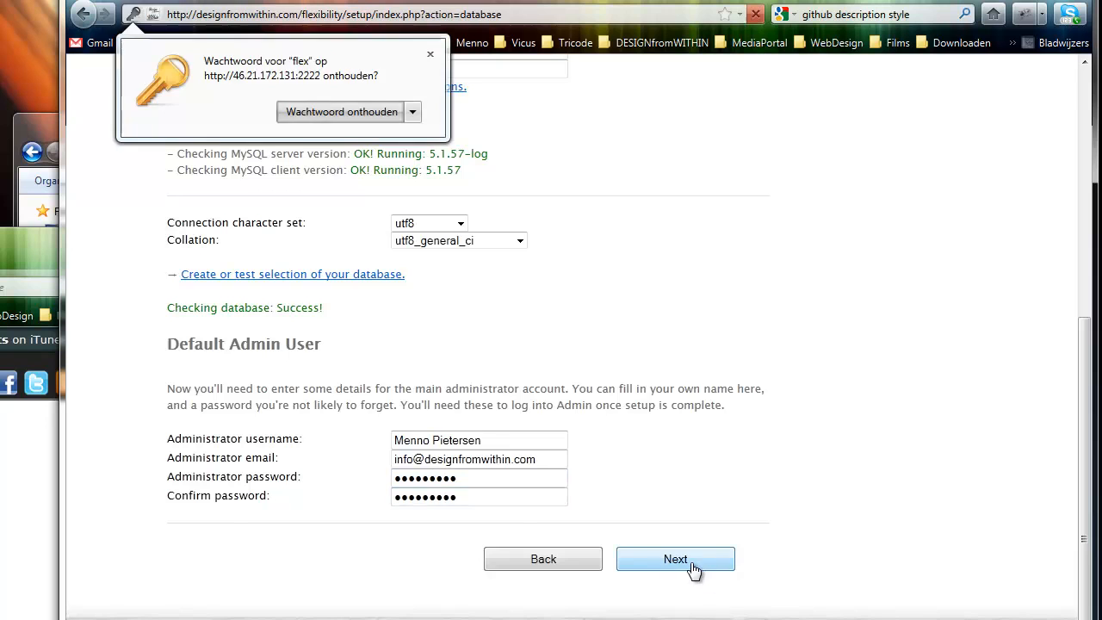
left_click(327, 117)
scroll(532, 422, "down", 5)
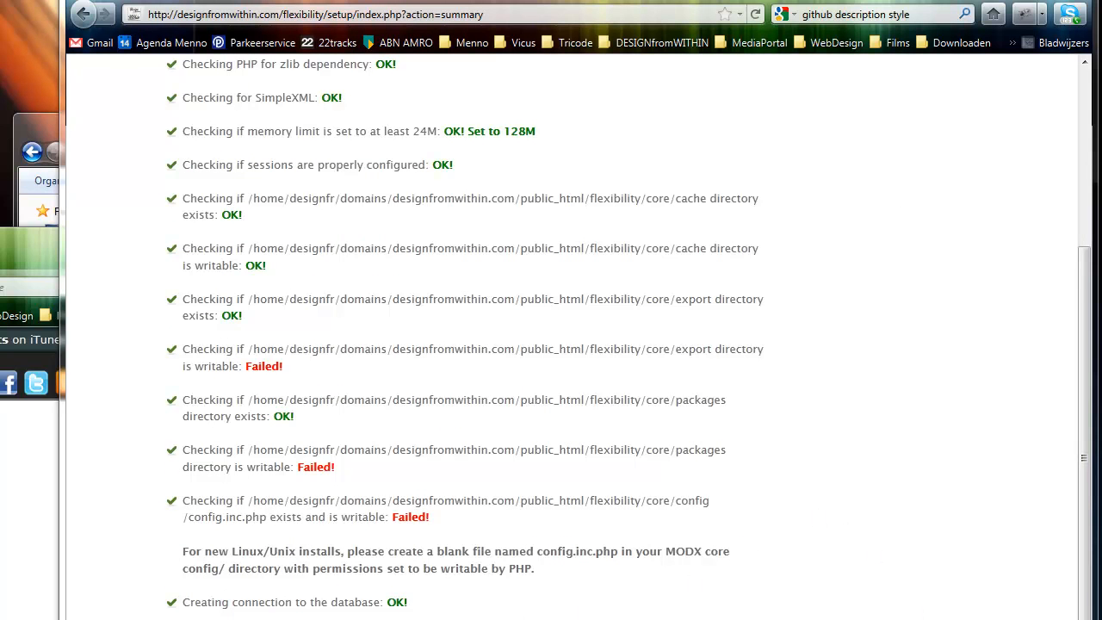
- Review the Installation Summary, install MODX, and continue to the completion notes
scroll(572, 335, "up", 5)
scroll(428, 436, "down", 7)
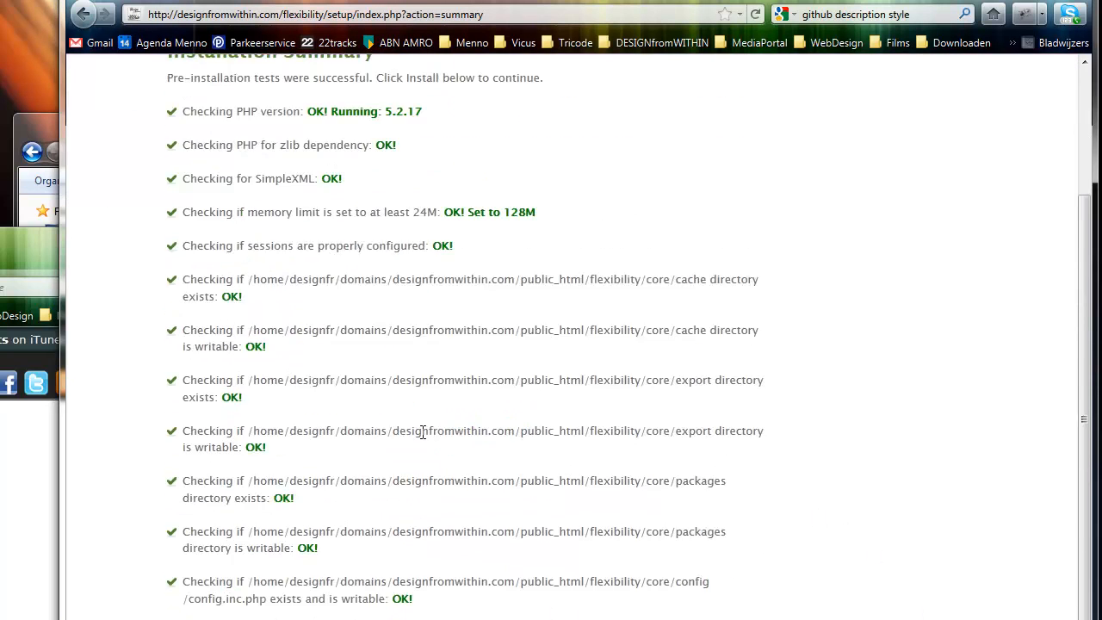
left_click(651, 558)
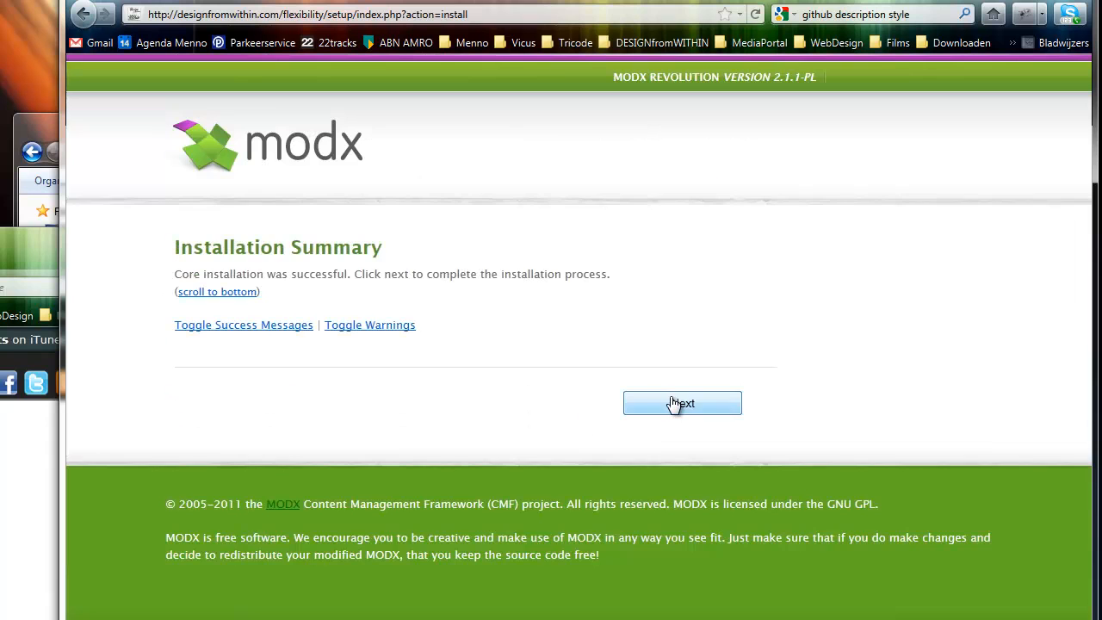
left_click(674, 405)
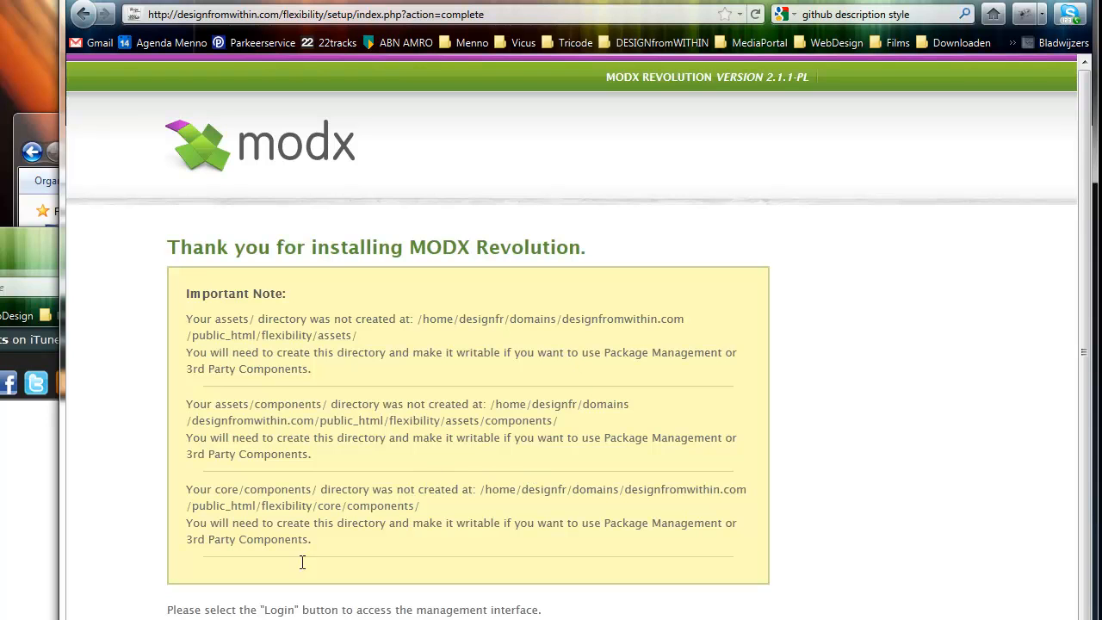
double_click(288, 404)
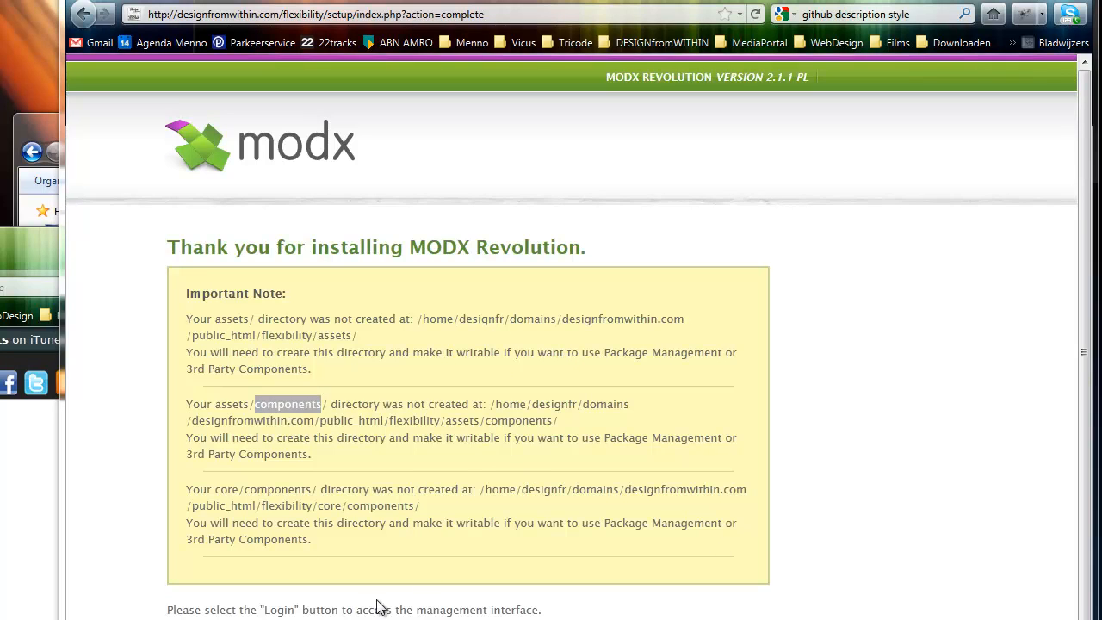
left_click(273, 322)
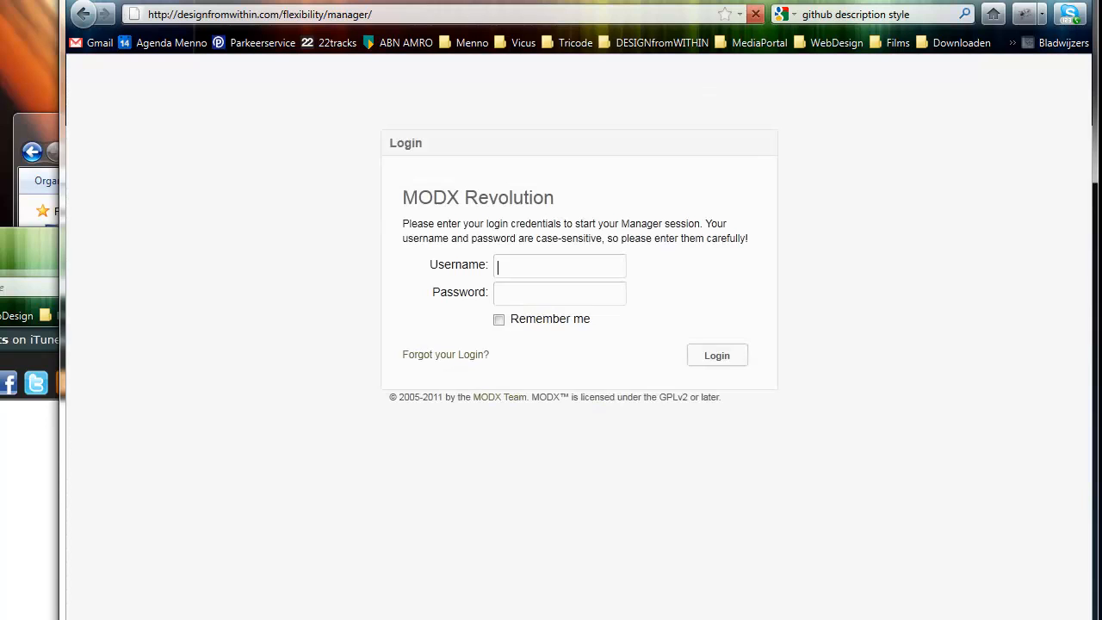
- Log into the MODX manager with the saved admin credentials, keeping login remembered
left_click(532, 277)
left_click(542, 287)
left_click(526, 319)
left_click(717, 360)
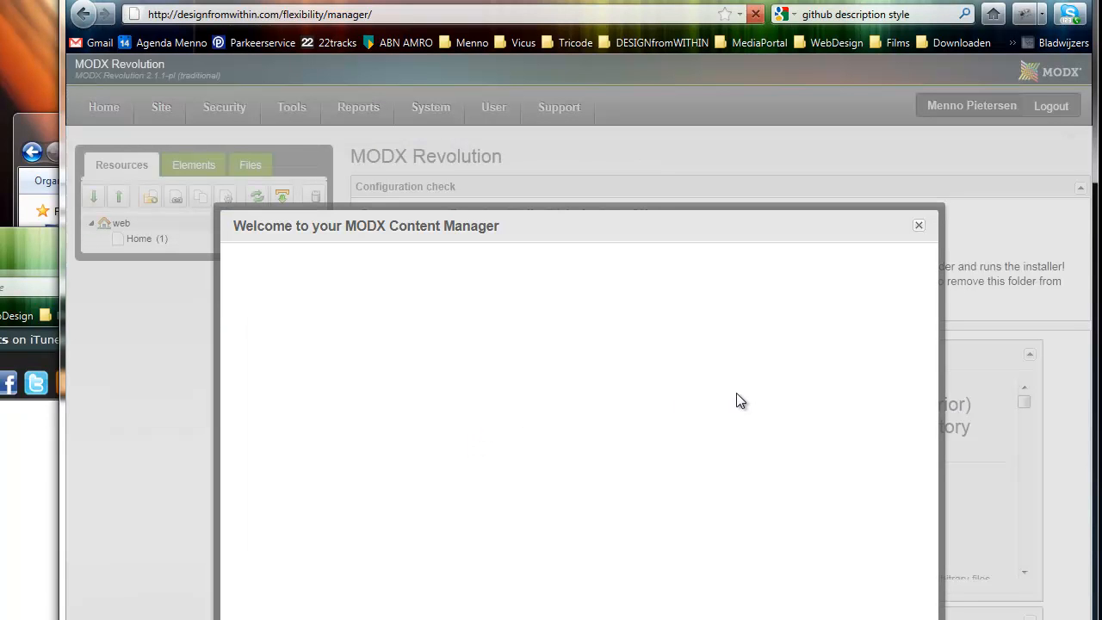
- Close the welcome screen to reach the dashboard, then return to the GitHub Flexibility tab
left_click_drag(932, 352, 959, 319)
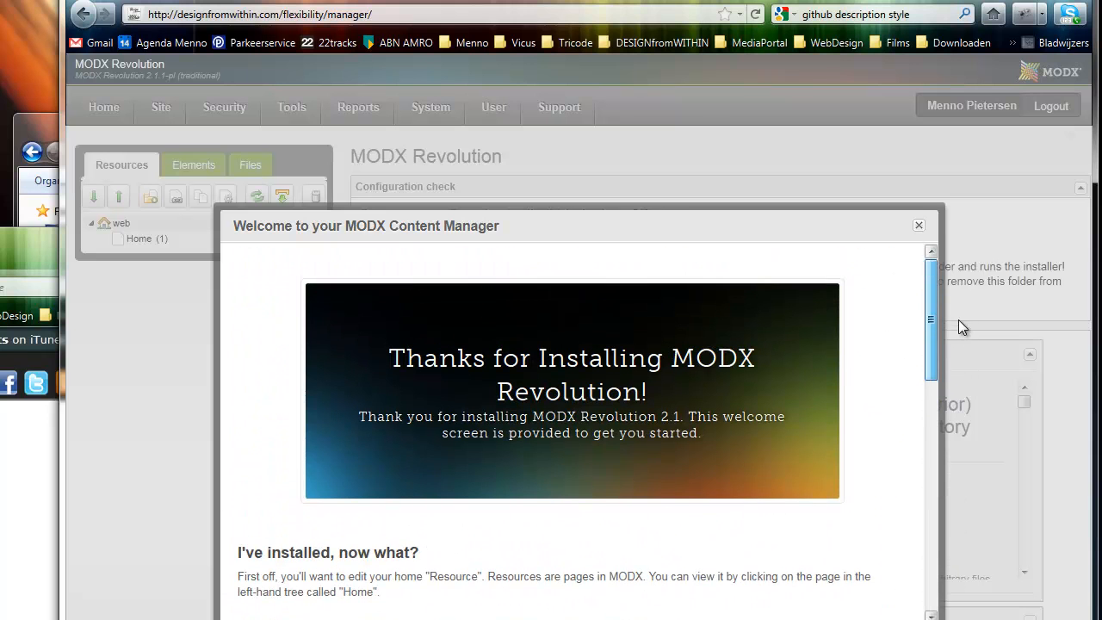
left_click(919, 225)
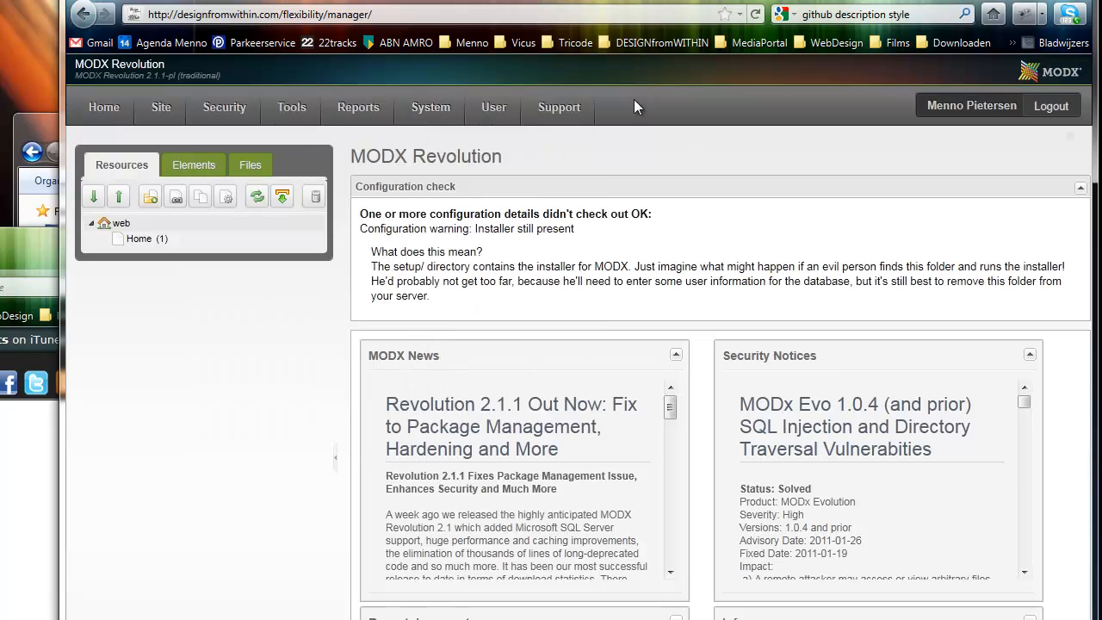
left_click(553, 2)
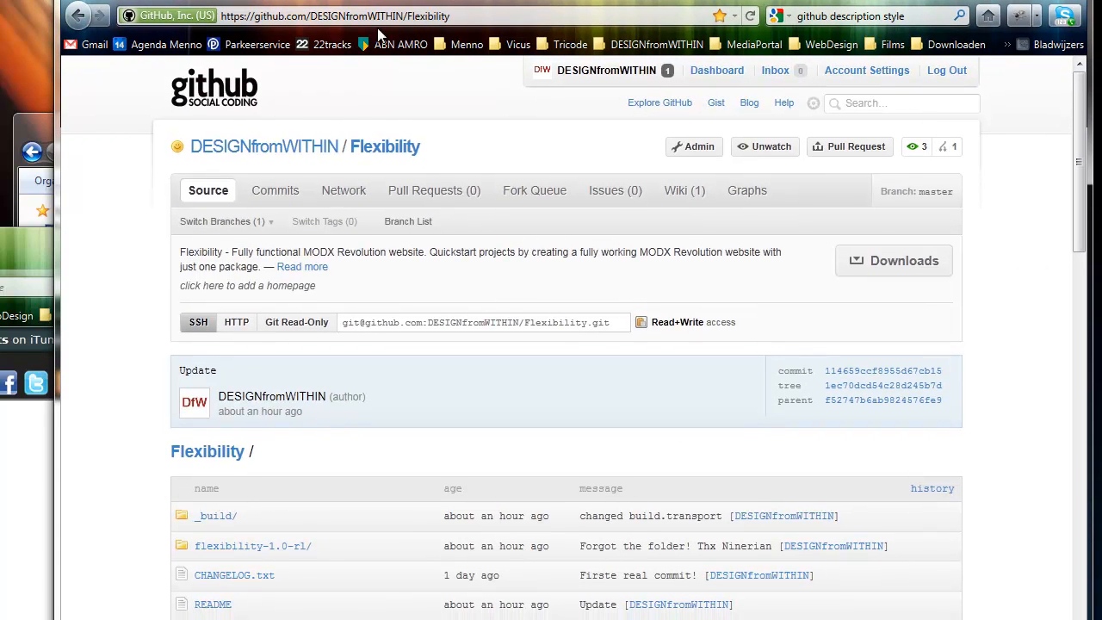
- Download the Flexibility source as DESIGNfromWITHIN-Flexibility-114659c.zip from GitHub
left_click_drag(452, 16, 234, 28)
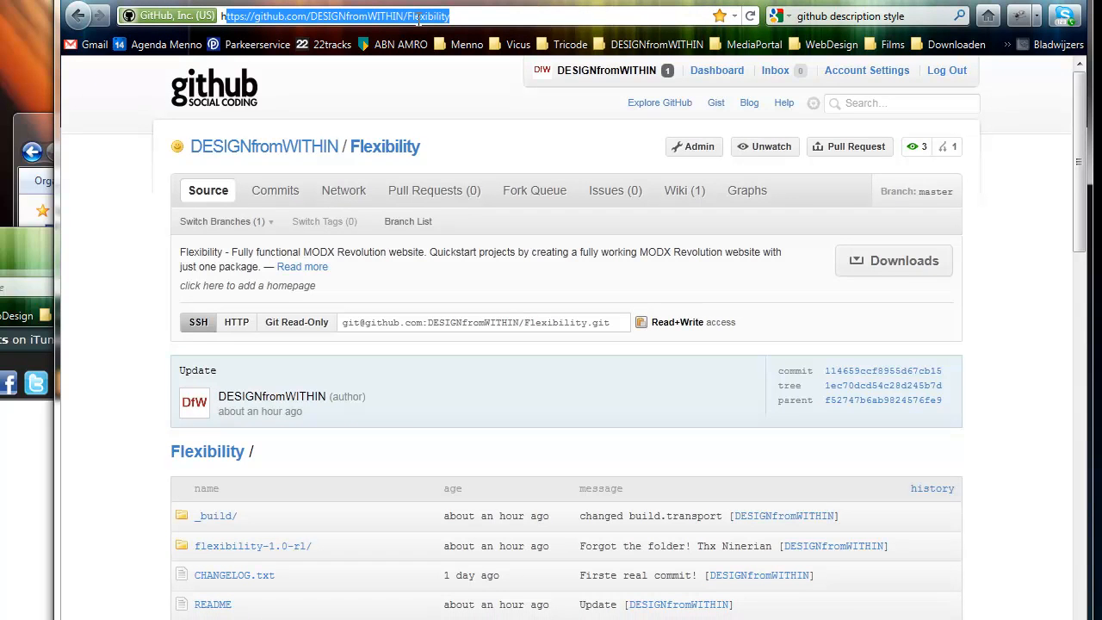
left_click(902, 268)
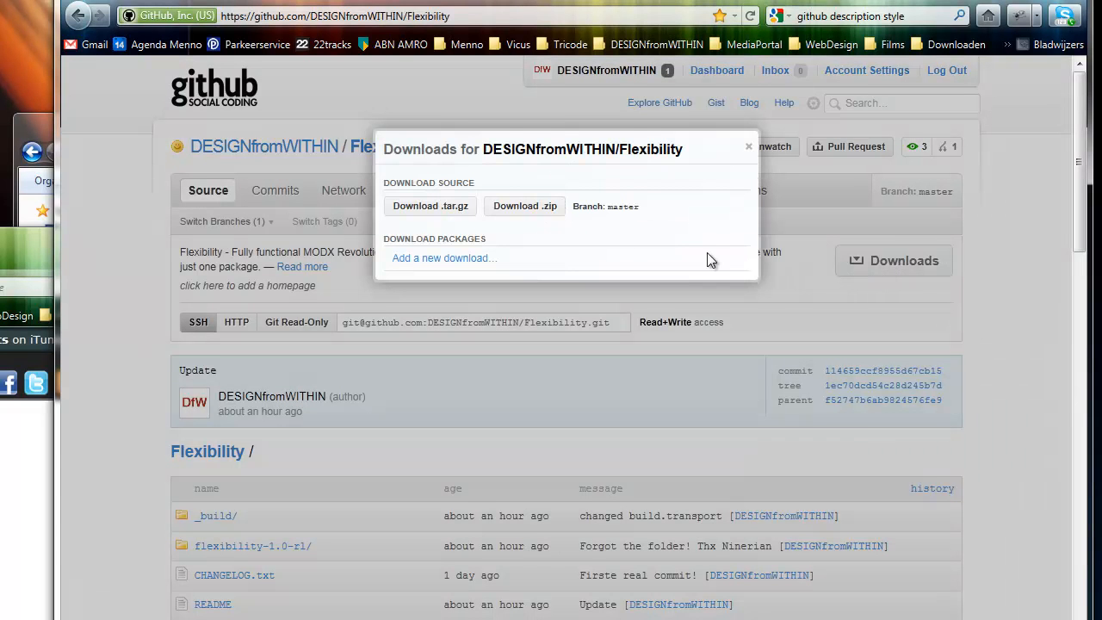
left_click(534, 211)
left_click(849, 502)
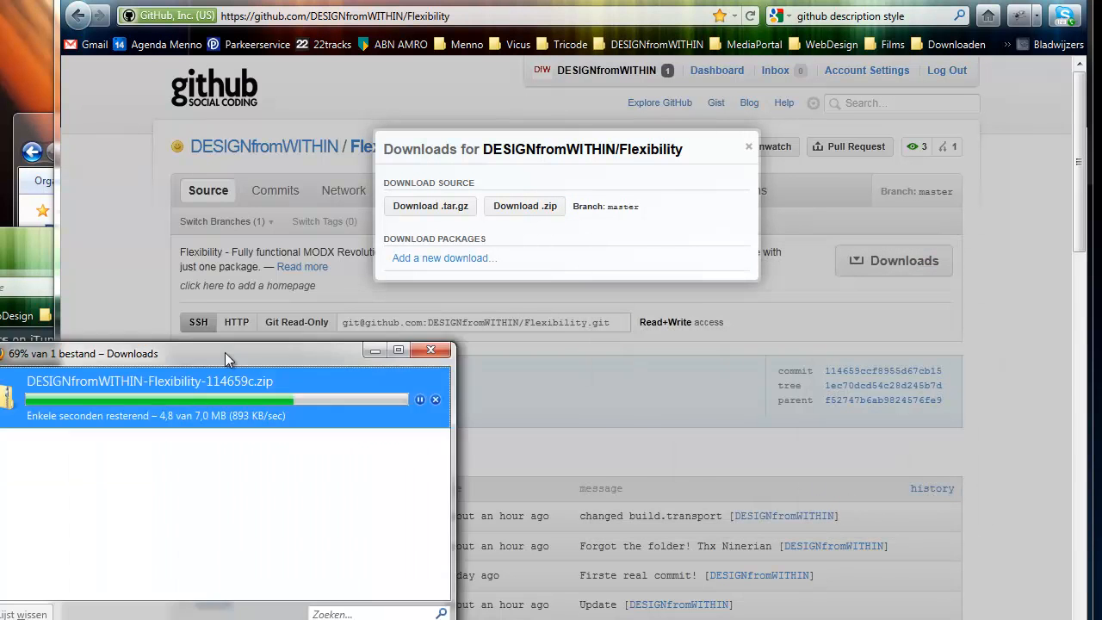
left_click(748, 149)
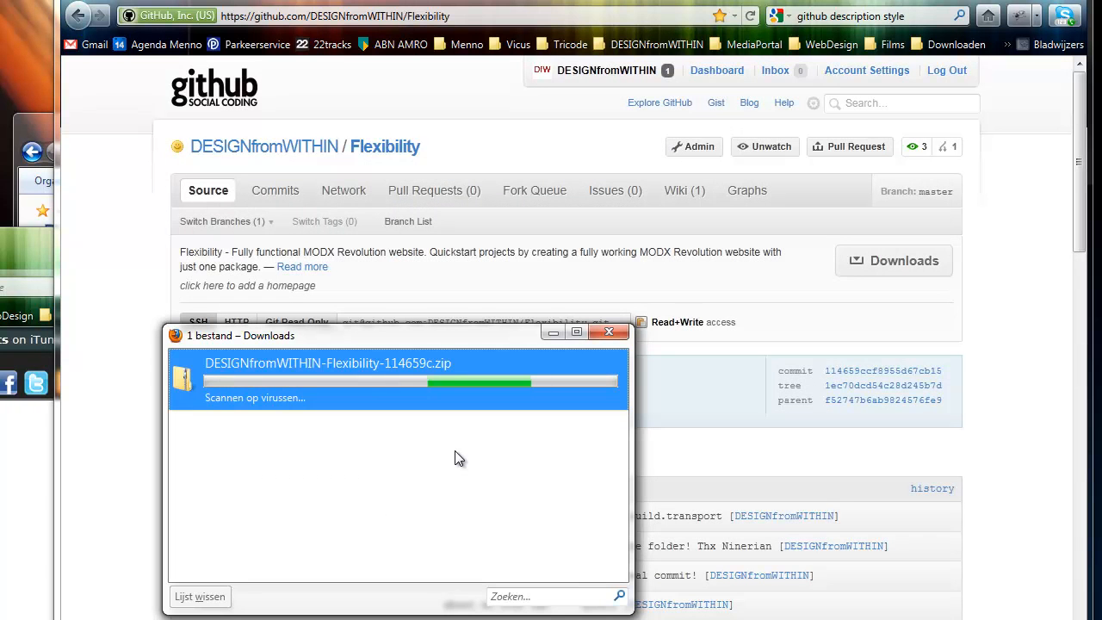
- Move the downloaded Flexibility zip into the local flexibility\core\packages folder
right_click(353, 364)
left_click(404, 397)
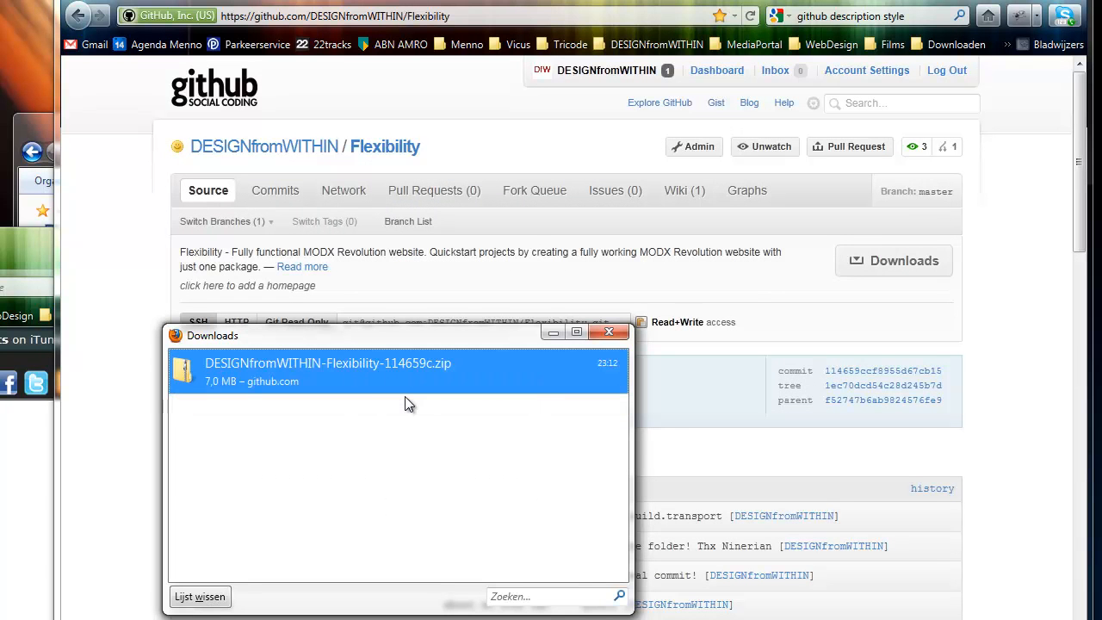
right_click(645, 272)
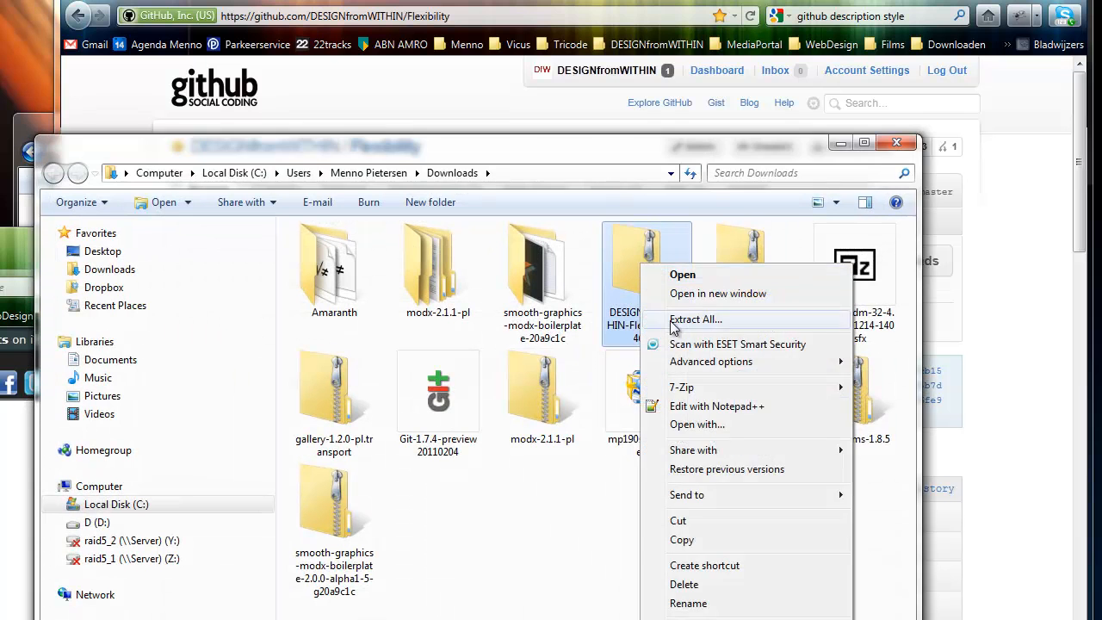
left_click(680, 521)
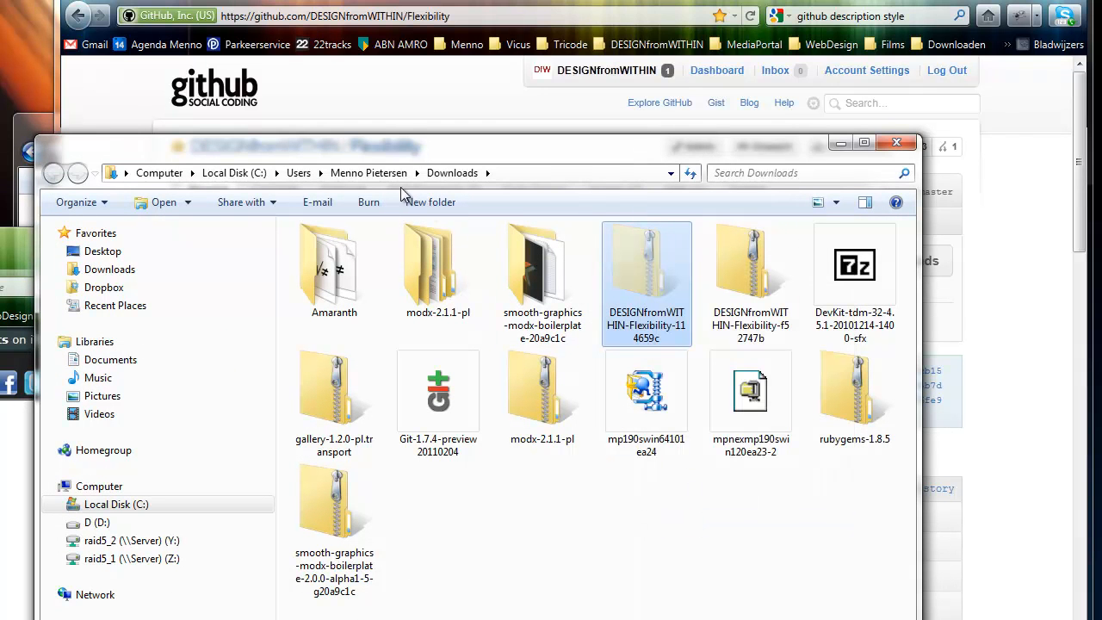
left_click(35, 125)
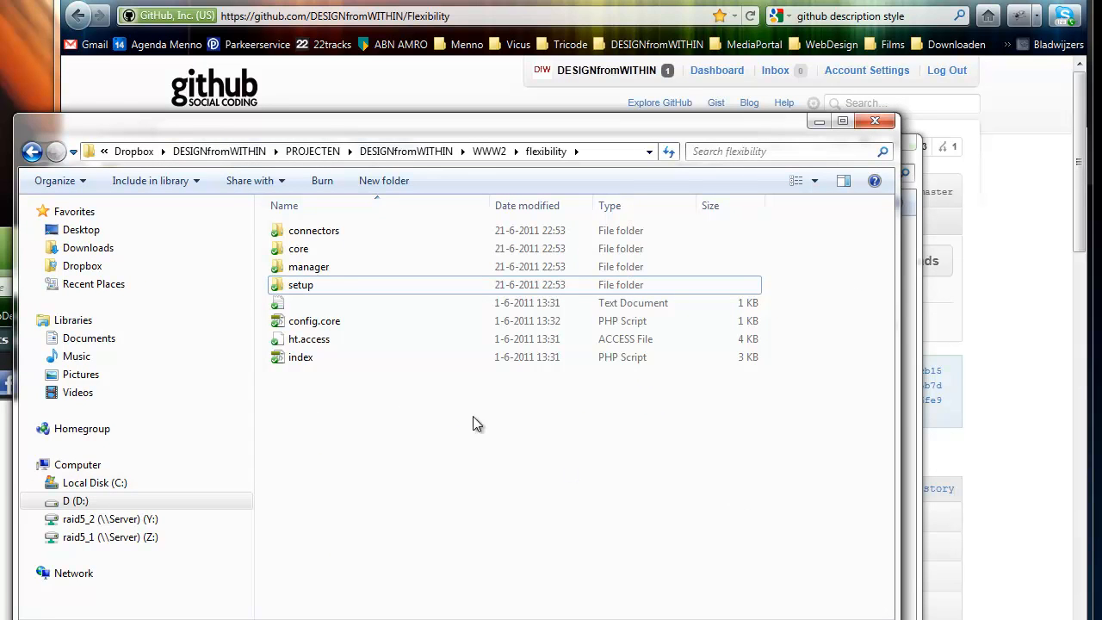
double_click(299, 250)
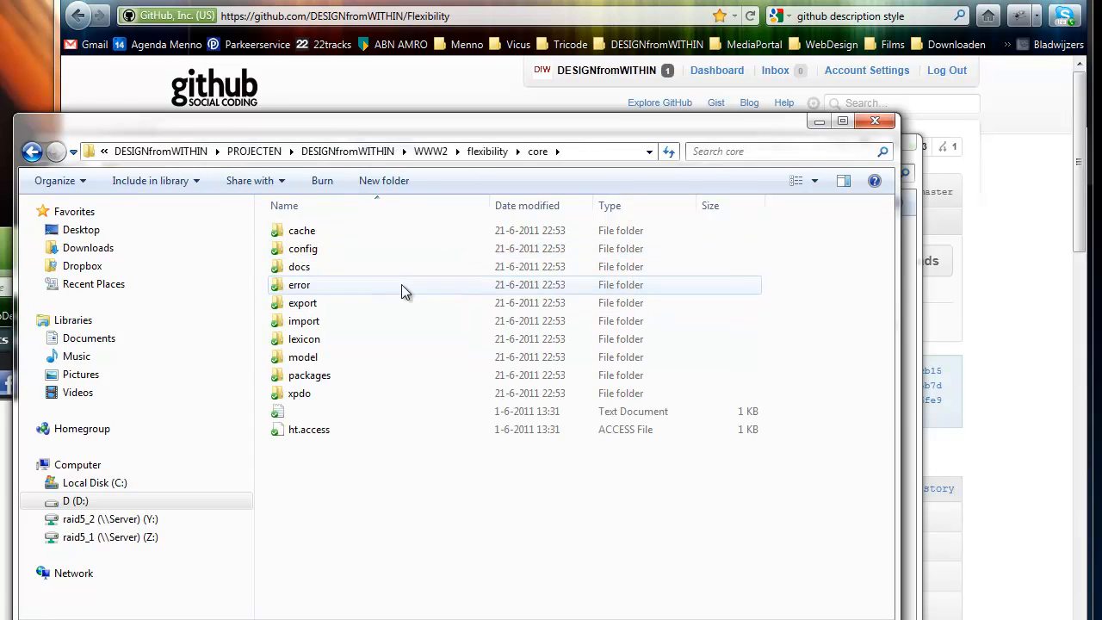
left_click(305, 378)
double_click(303, 382)
right_click(327, 354)
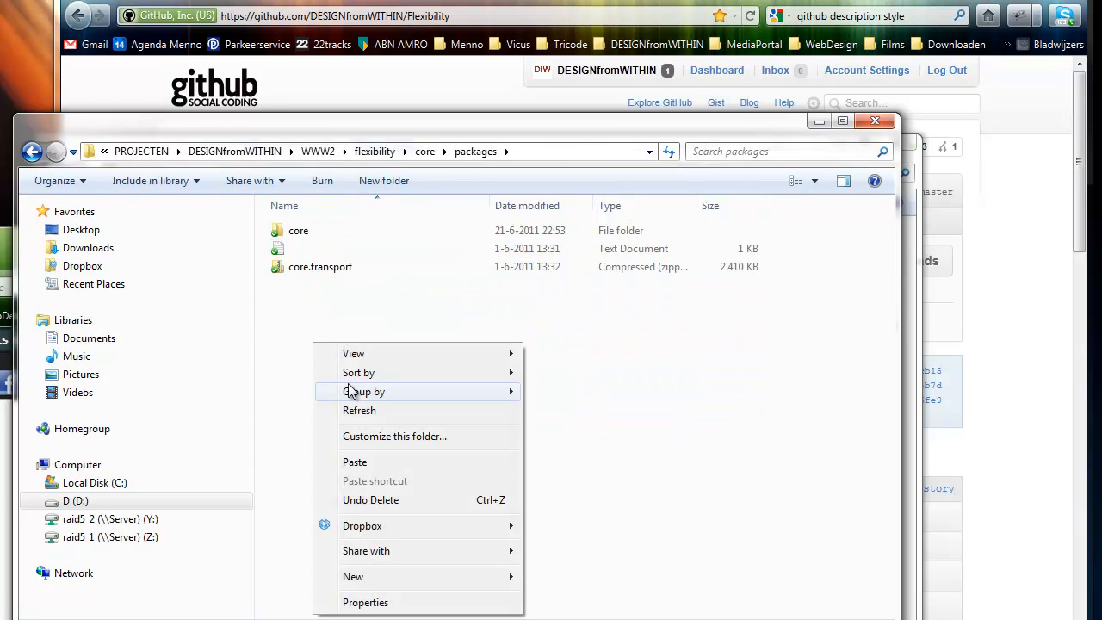
left_click(352, 458)
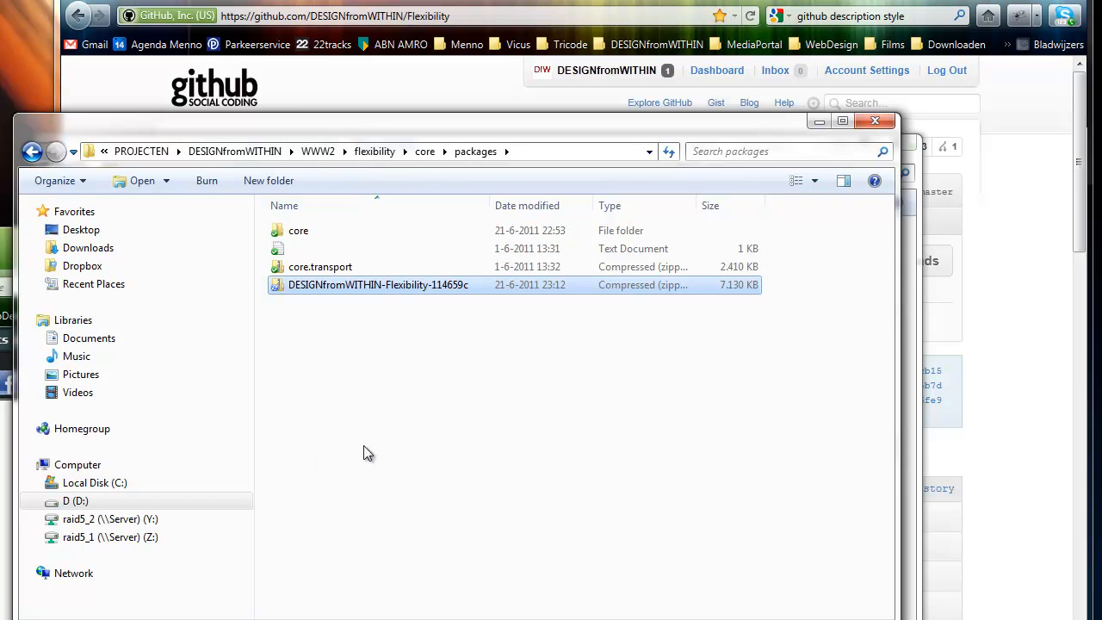
- Extract the zip there with 7-Zip, then start deleting the leftover archive
right_click(332, 283)
mouse_move(385, 413)
left_click(594, 442)
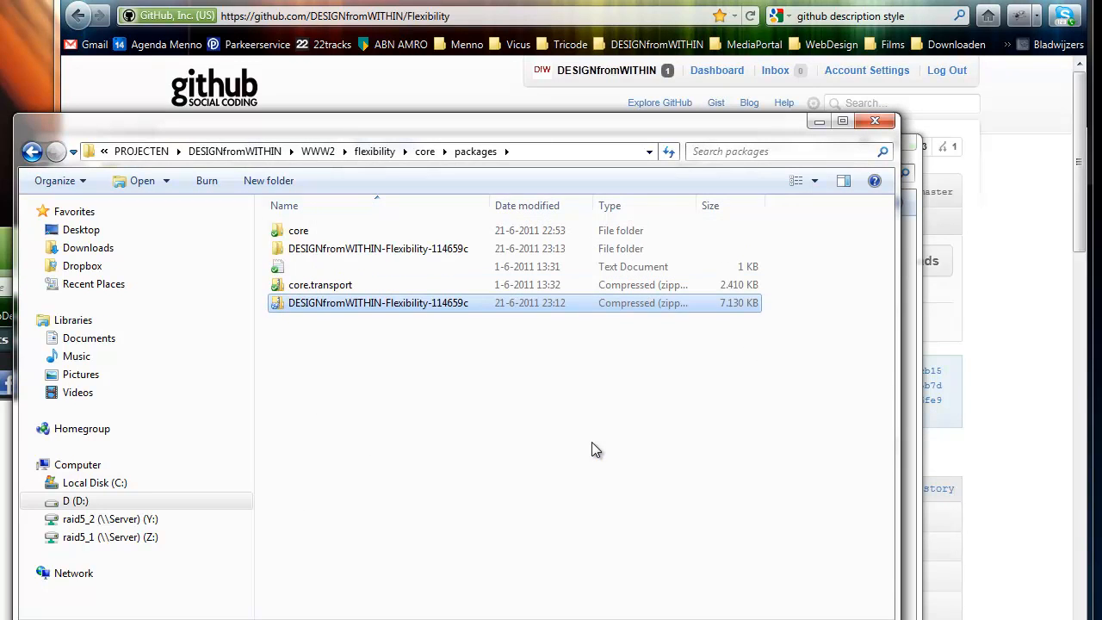
right_click(339, 306)
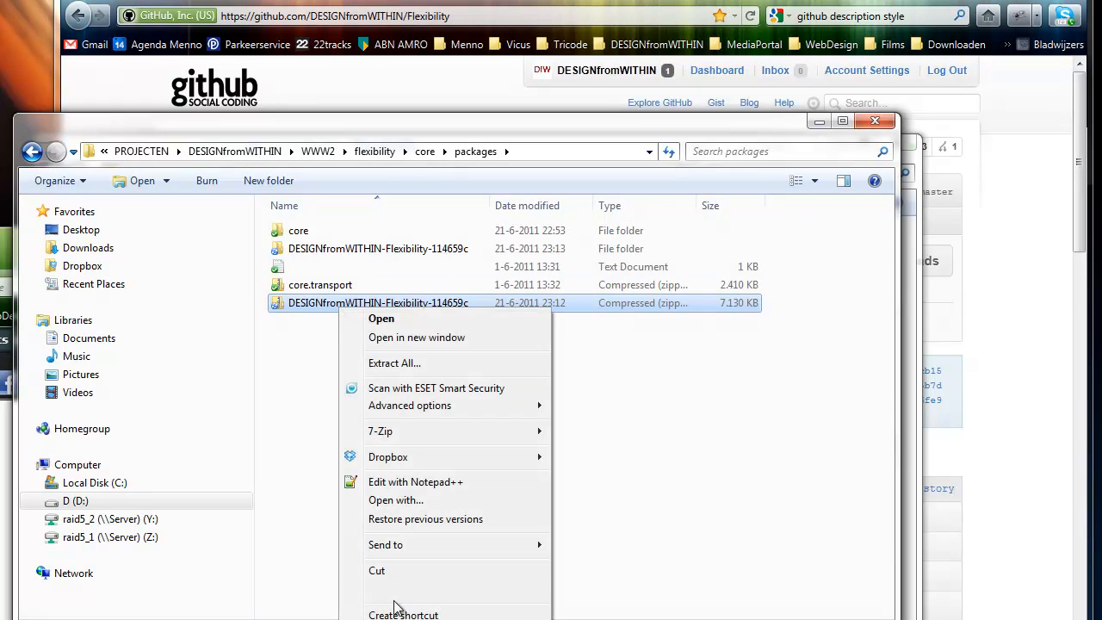
left_click(400, 619)
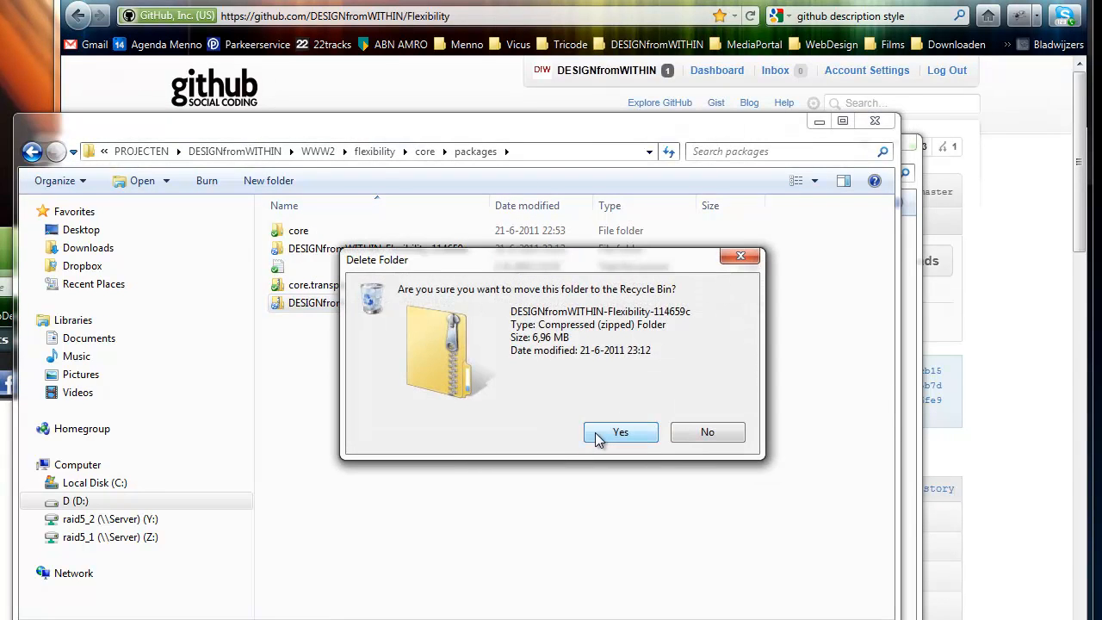
- Delete the downloaded zip and move flexibility-1.0-rl and its transport zip into packages
left_click(604, 434)
double_click(350, 250)
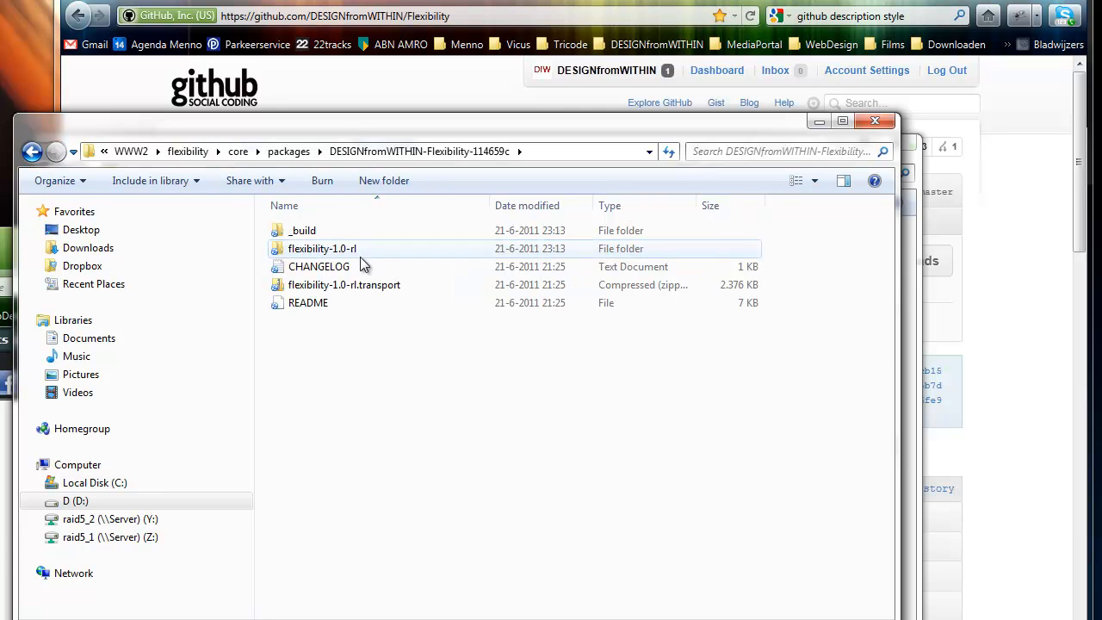
key("ctrl+a")
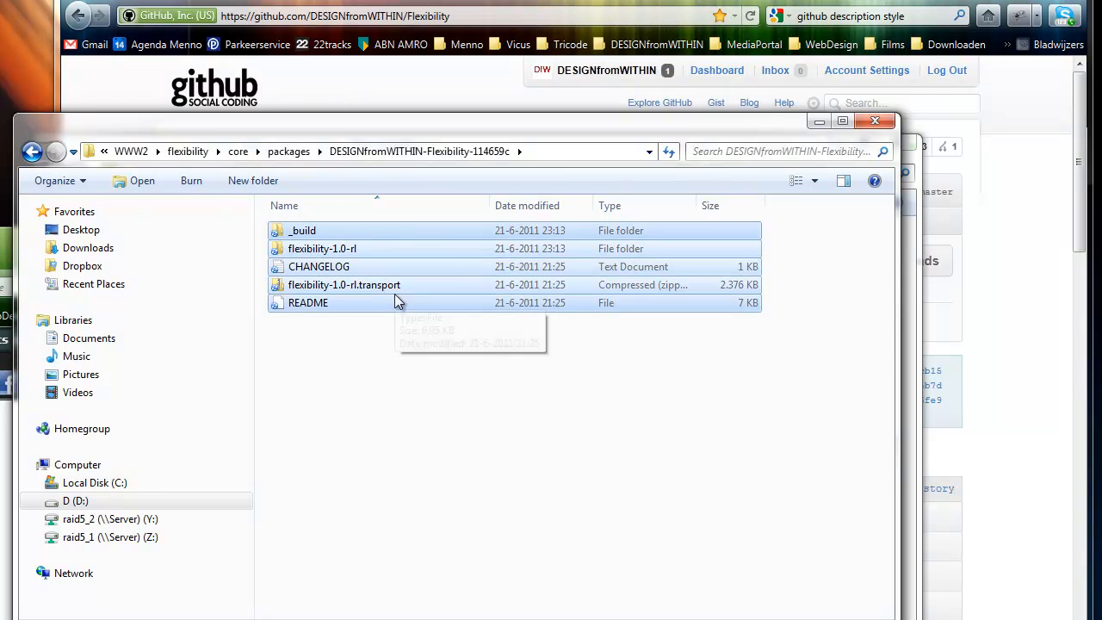
left_click(289, 150)
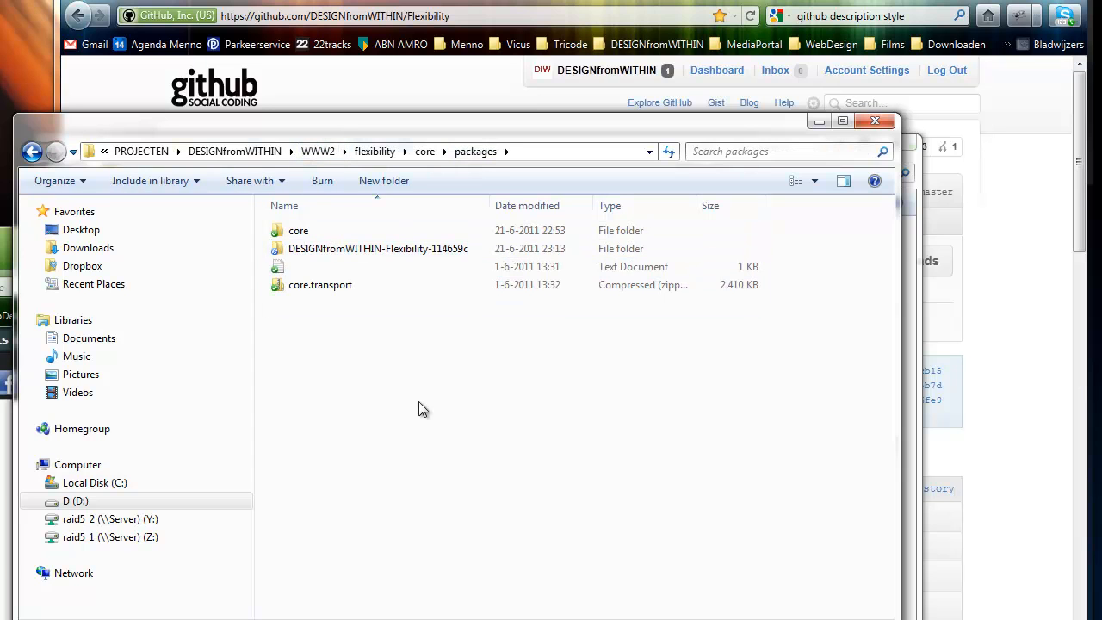
double_click(384, 248)
left_click(326, 250)
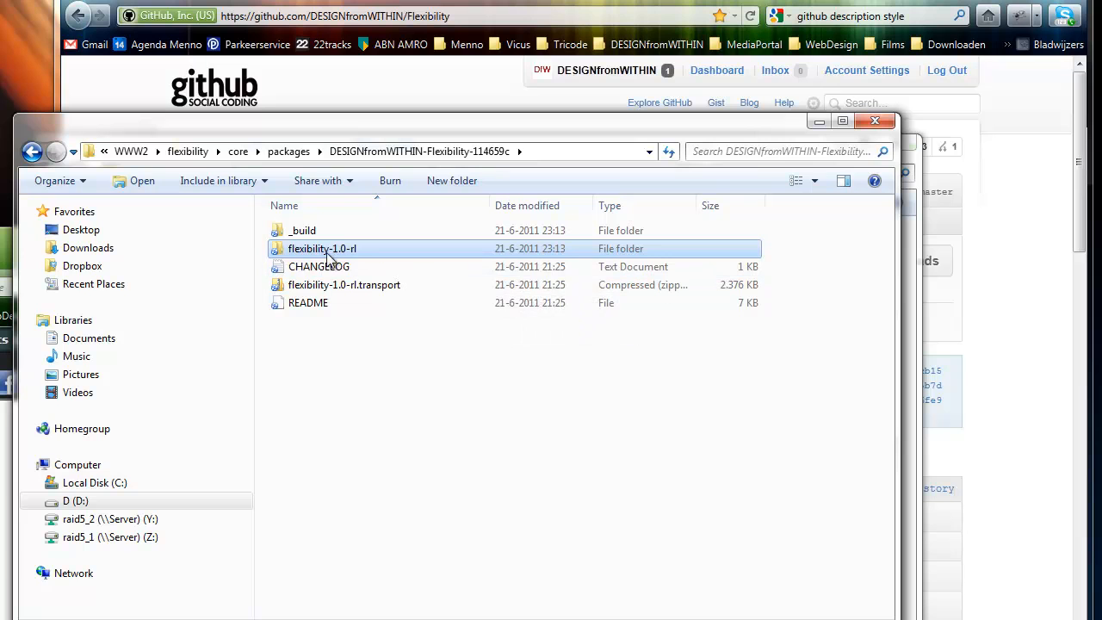
mouse_move(337, 258)
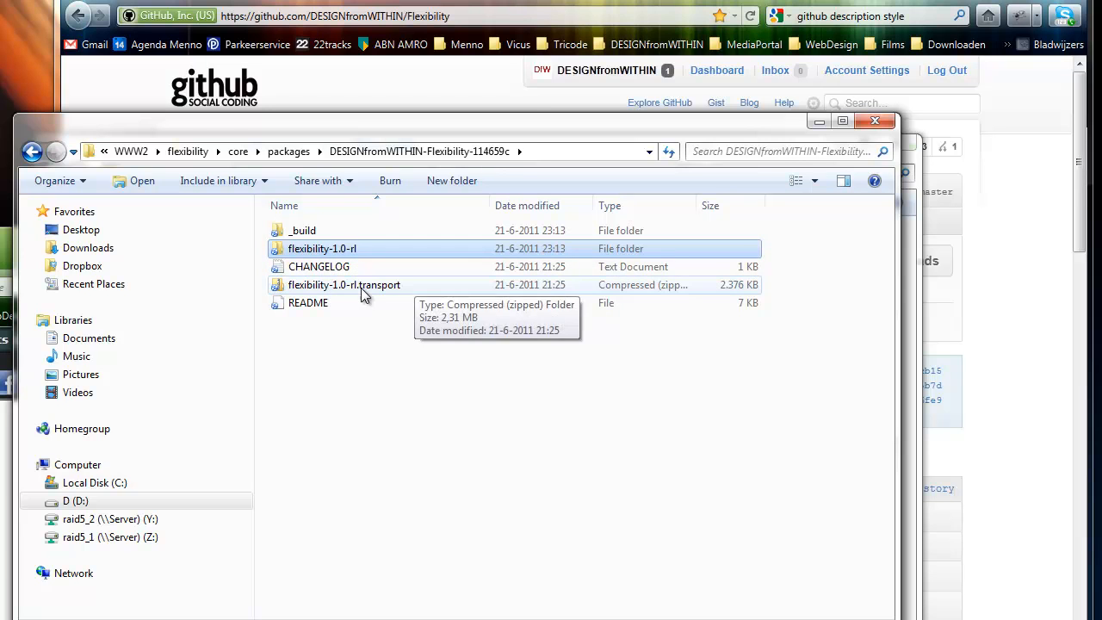
left_click(359, 286, "ctrl")
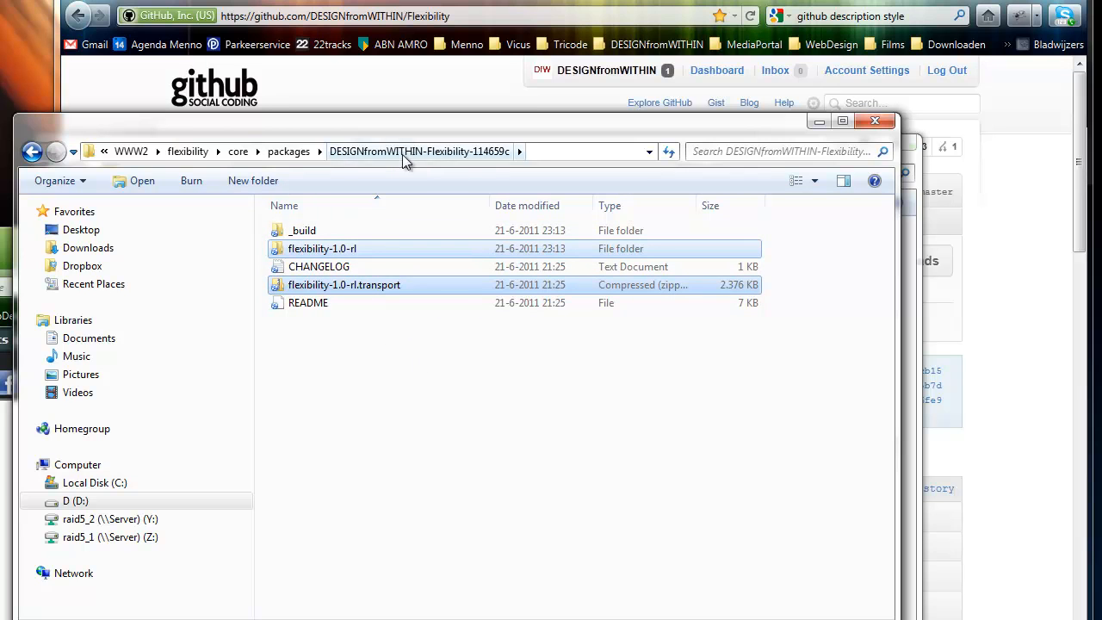
left_click(308, 150)
left_click(403, 428)
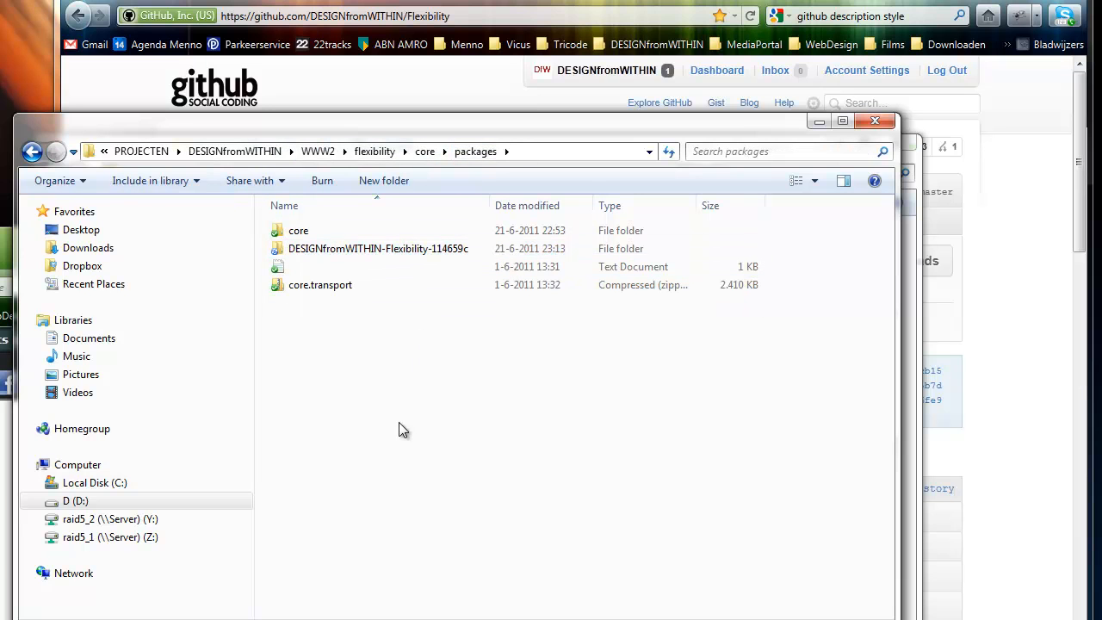
key("ctrl+v")
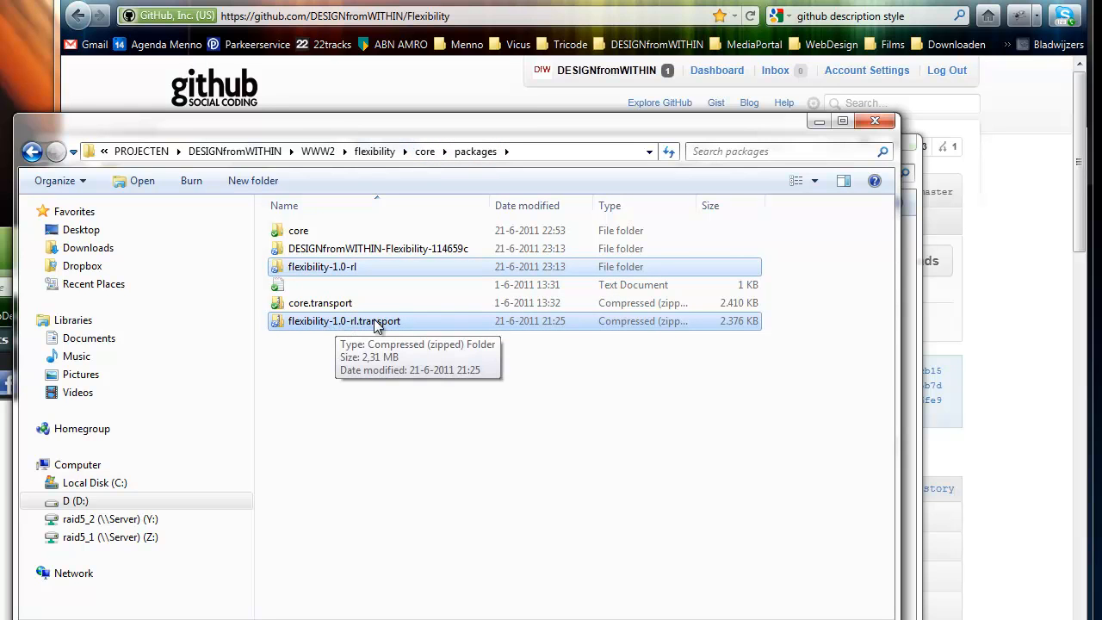
- Delete the extracted DESIGNfromWITHIN-Flexibility-114659c folder
right_click(354, 251)
left_click(404, 617)
left_click(603, 433)
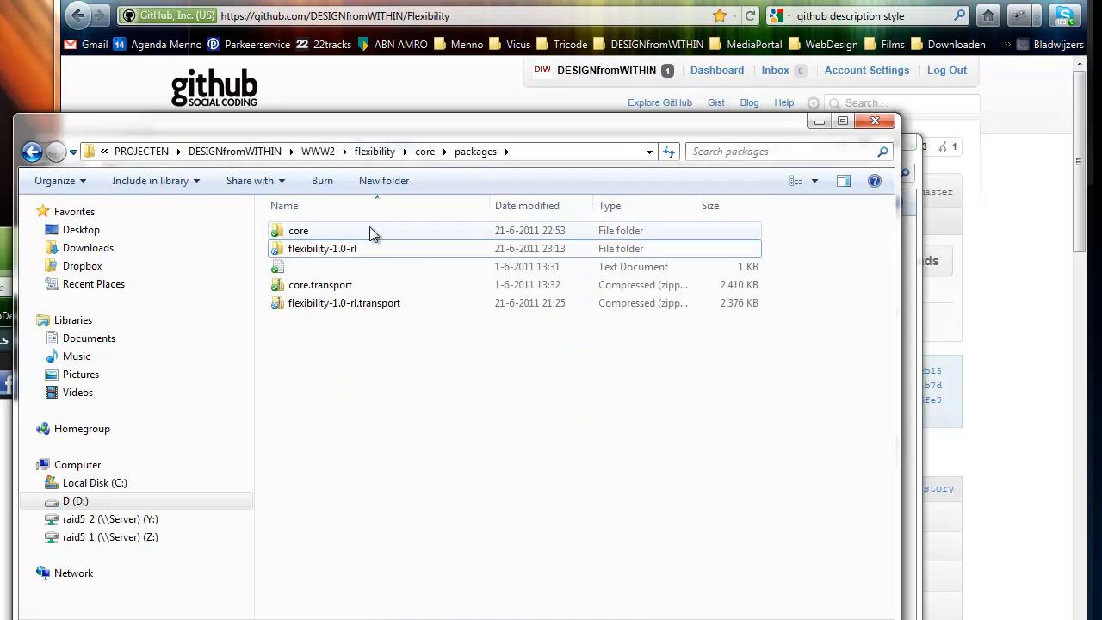
left_click(217, 1)
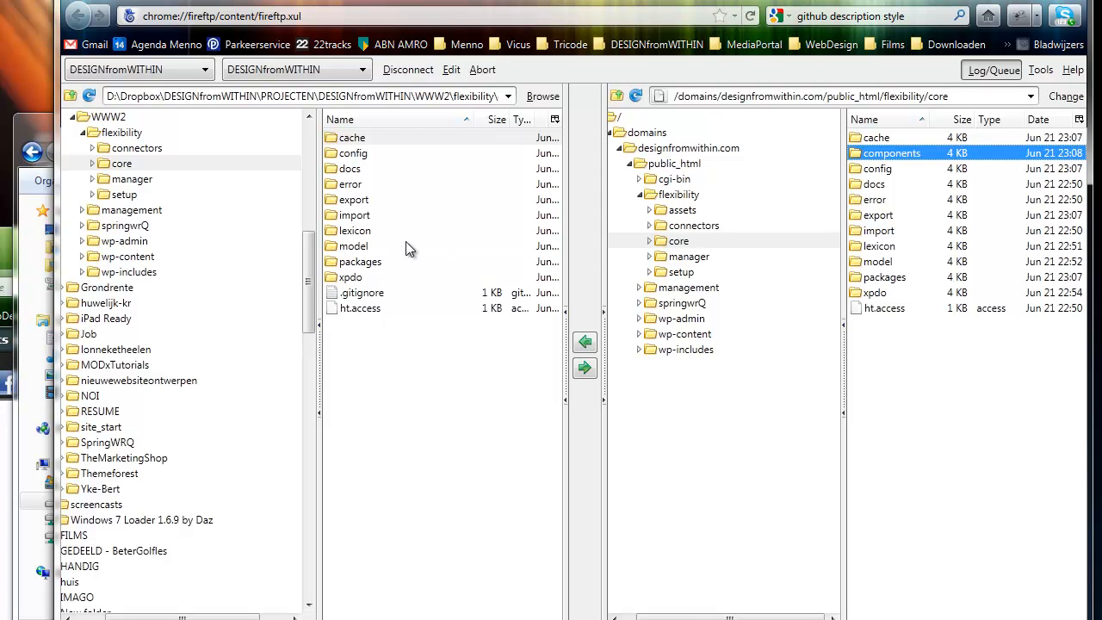
- Upload the local flexibility-1.0-rl folder and transport zip to the server's core/packages
left_click(680, 242)
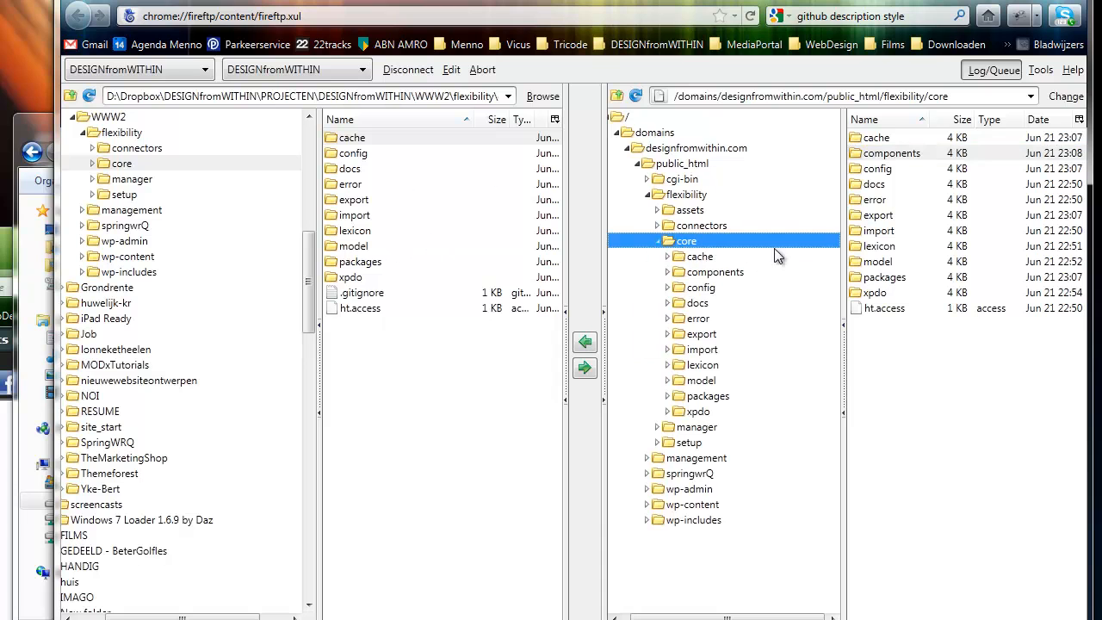
double_click(857, 277)
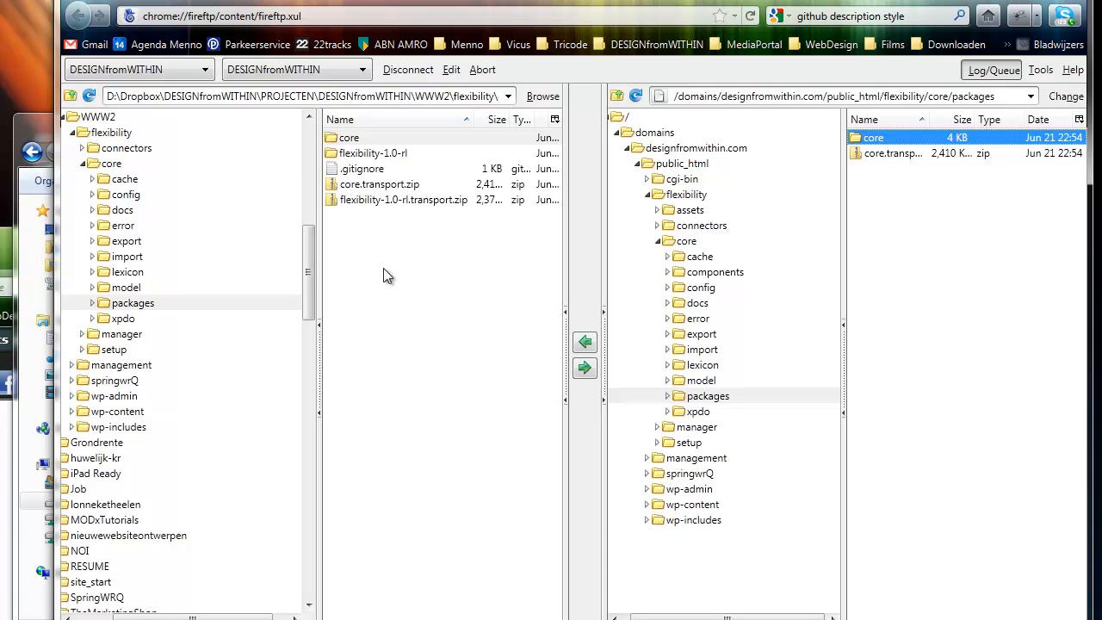
left_click(362, 201)
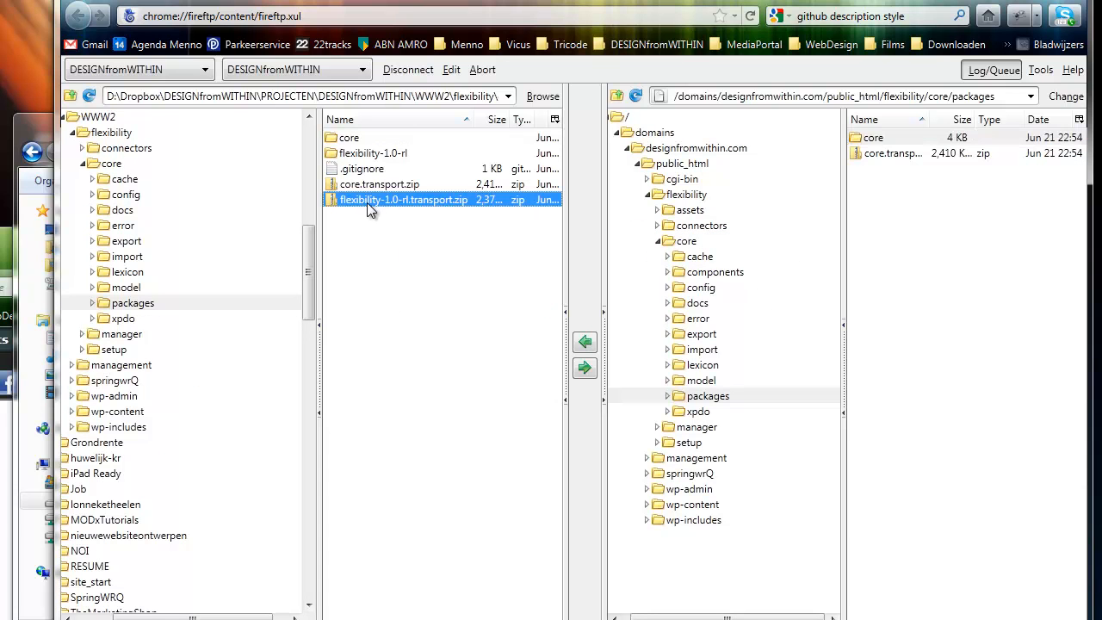
left_click(358, 155, "ctrl")
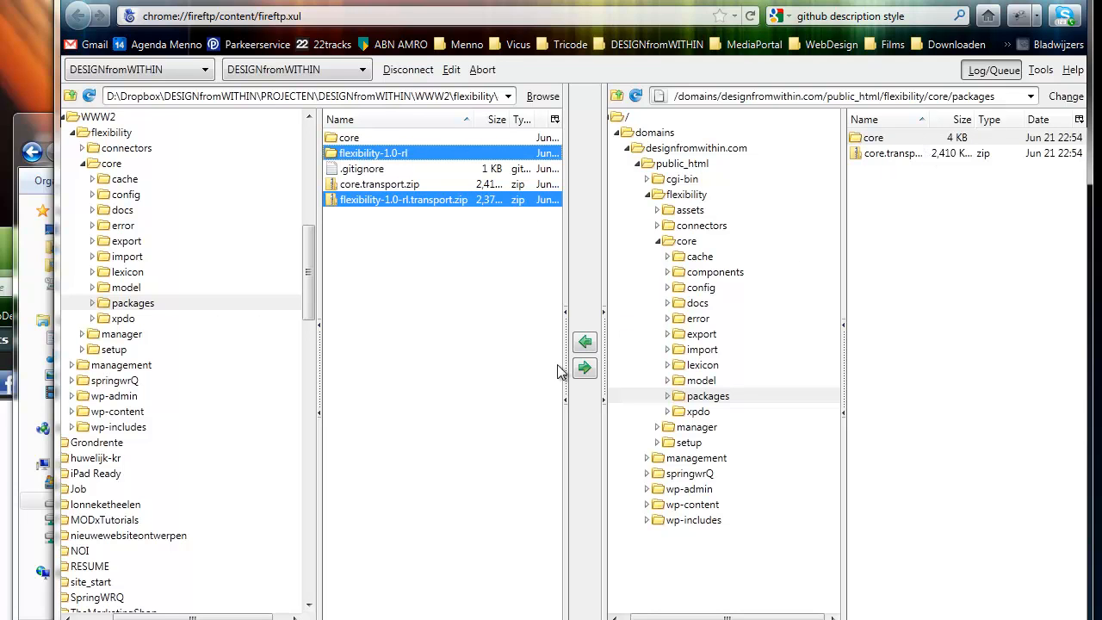
left_click(585, 369)
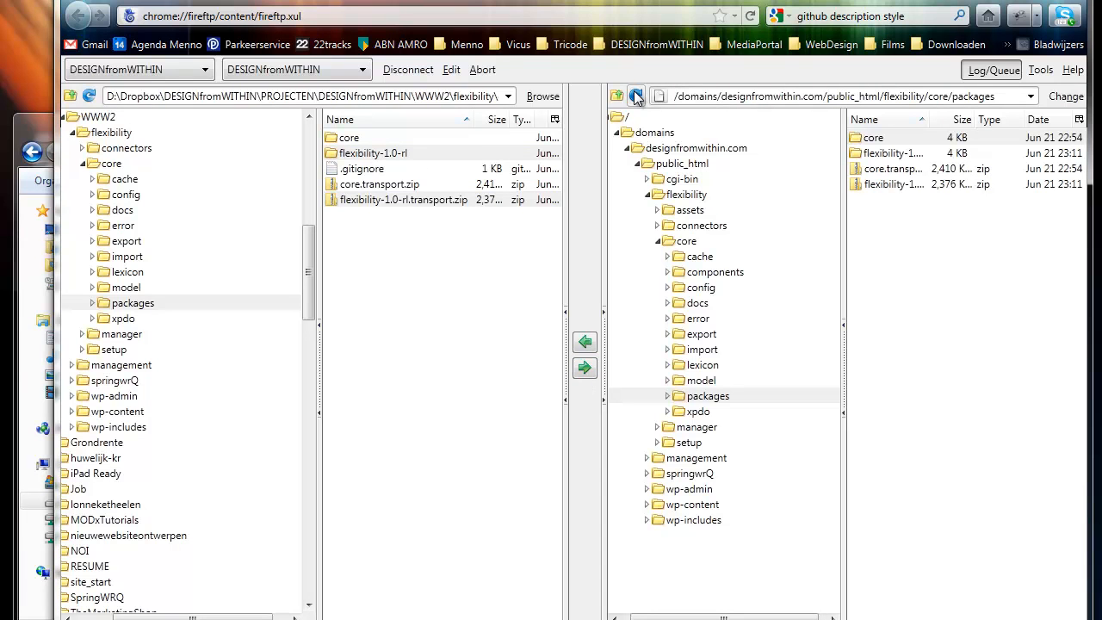
- Widen the remote name column and confirm both flexibility items arrived on the server
left_click(927, 138)
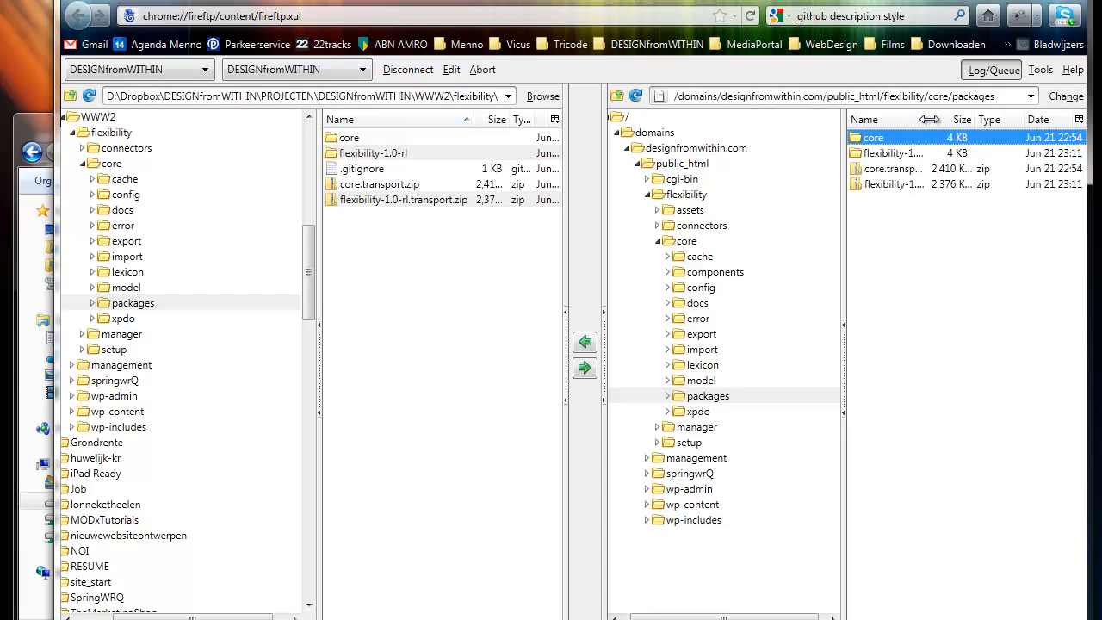
left_click_drag(930, 119, 943, 119)
left_click(906, 170)
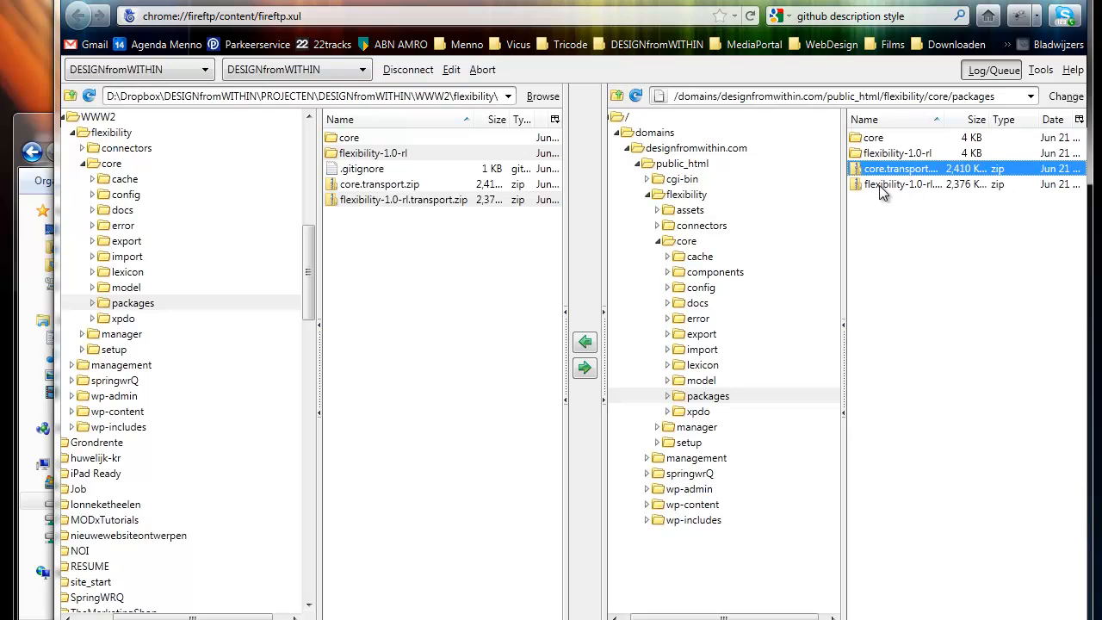
left_click(884, 155)
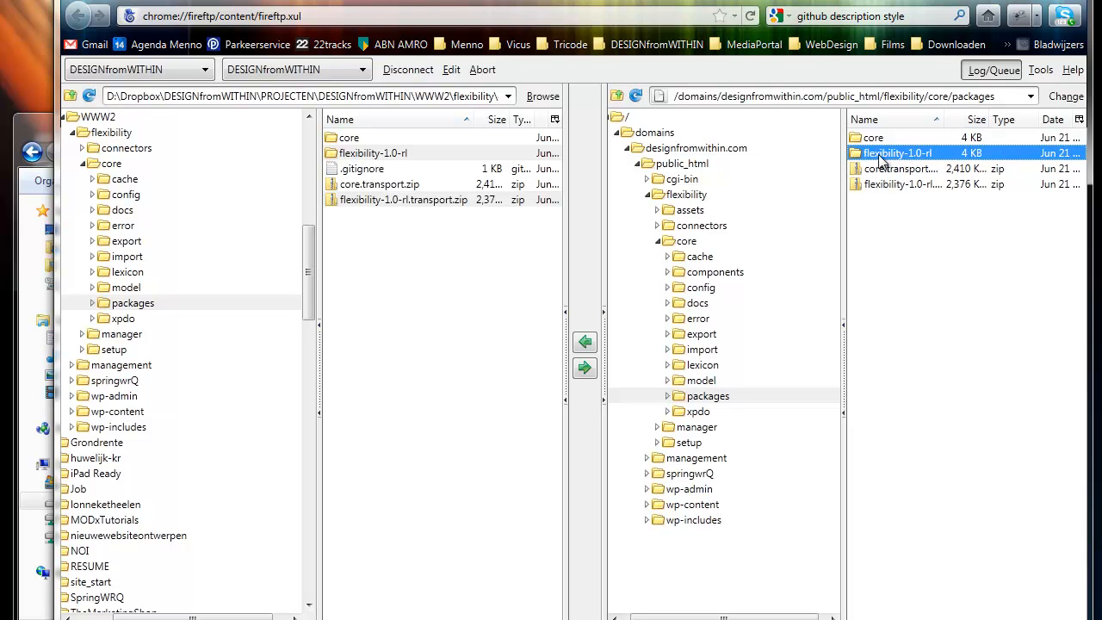
left_click(877, 185)
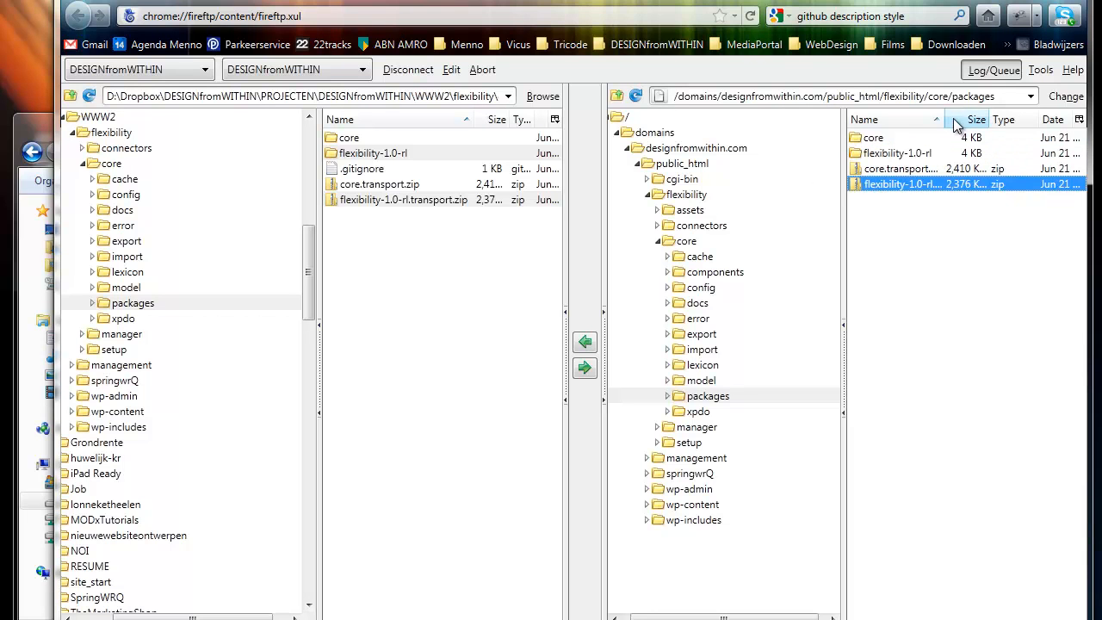
left_click(384, 2)
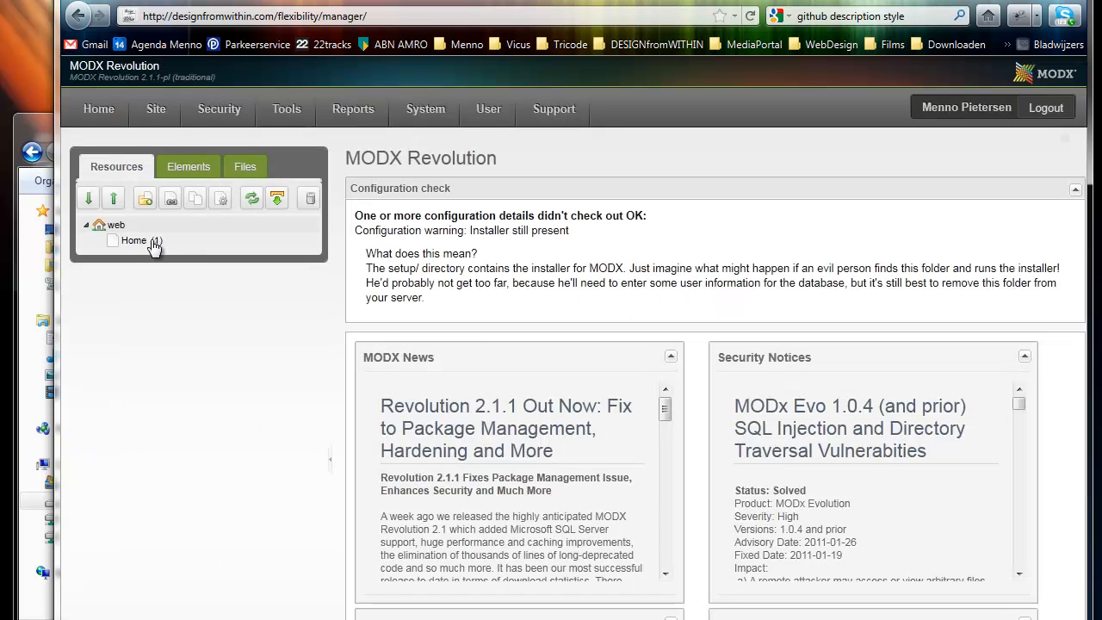
- Open System Settings filtered to the Friendly URL area
mouse_move(427, 120)
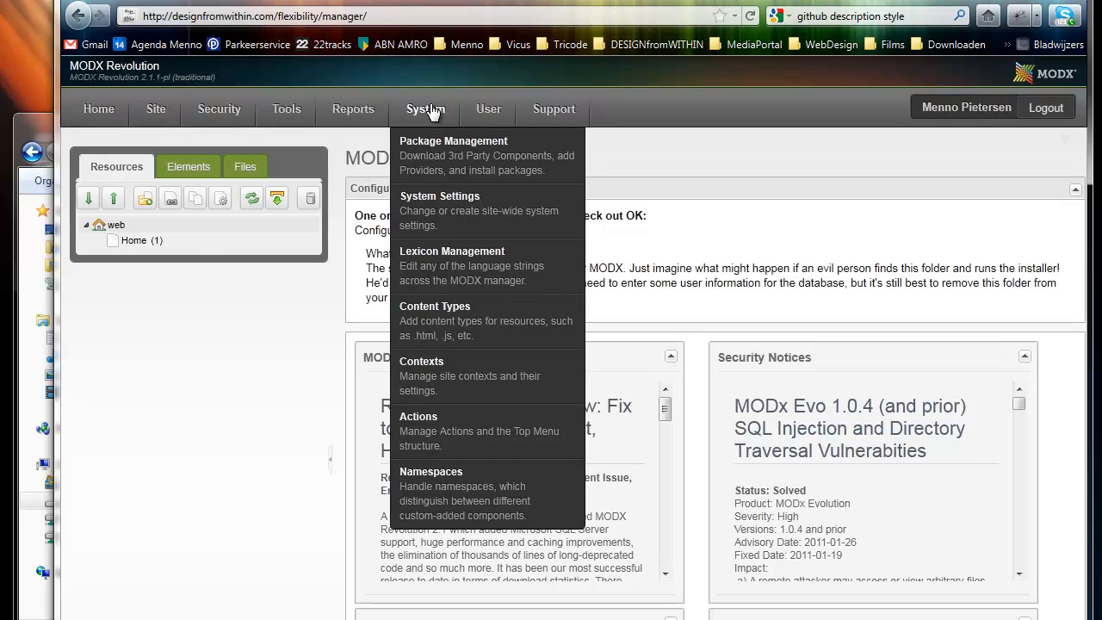
left_click(430, 218)
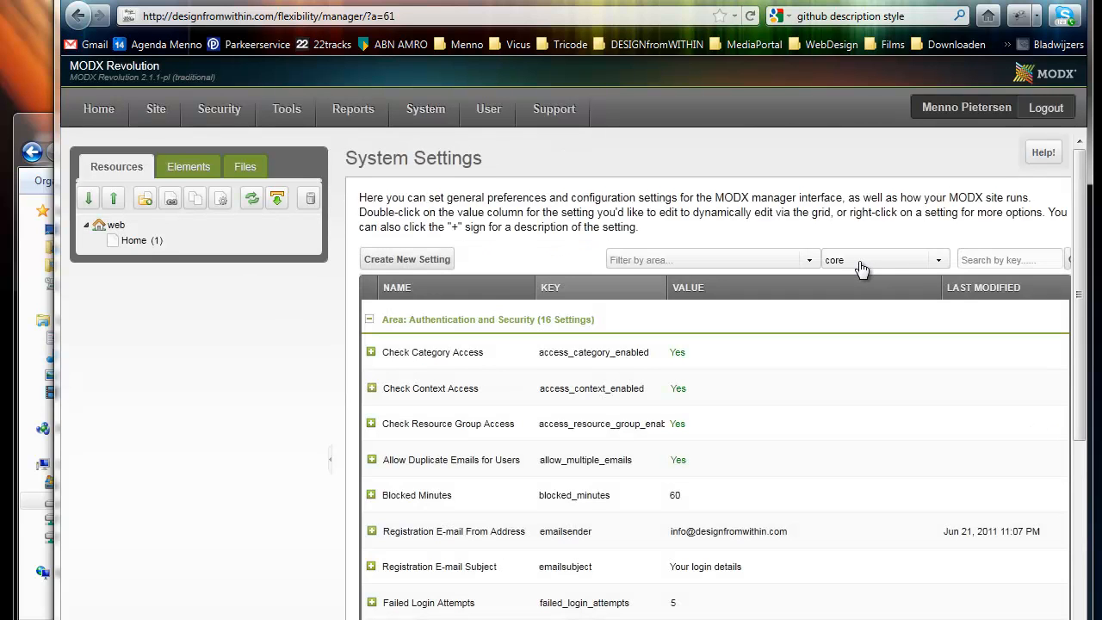
left_click(861, 262)
left_click(790, 261)
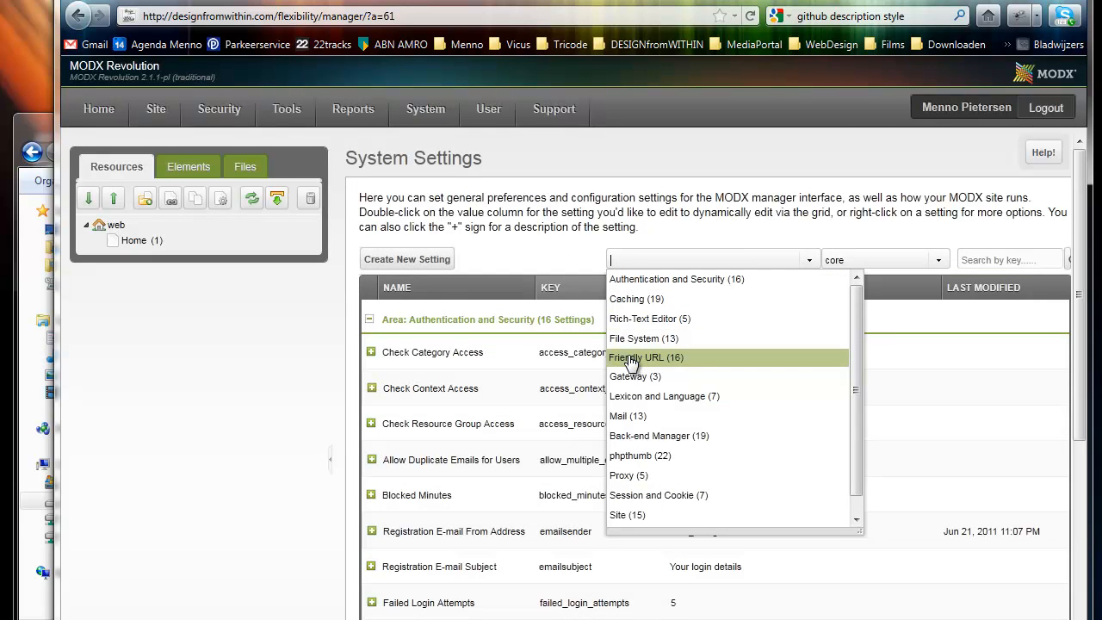
left_click(631, 358)
scroll(689, 370, "down", 3)
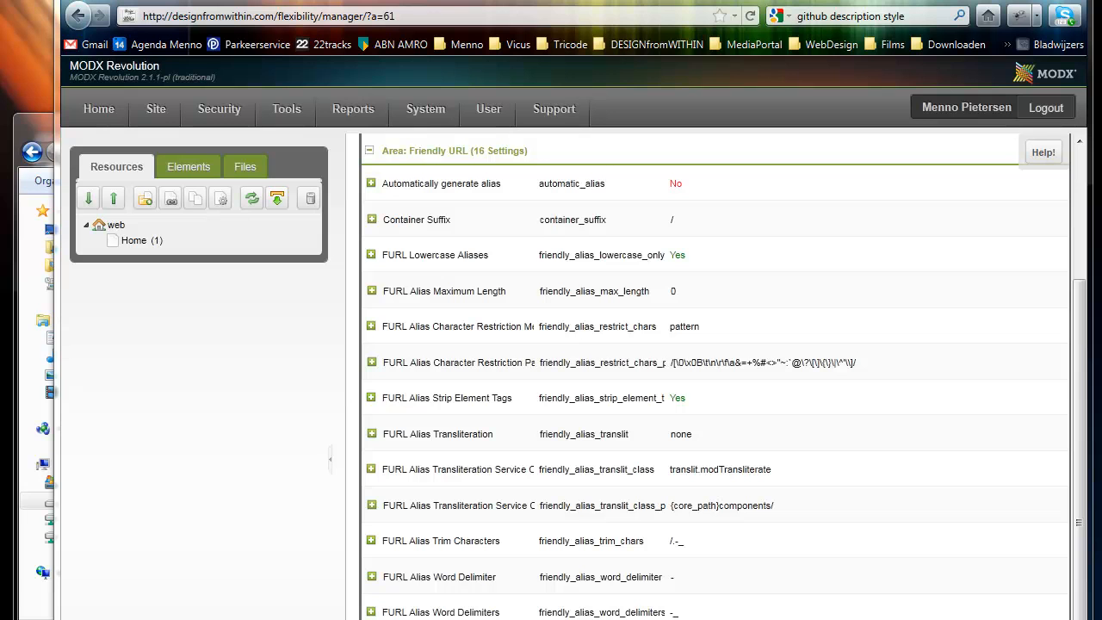
mouse_move(809, 2)
left_mouse_down()
mouse_move(800, 0)
mouse_move(800, 36)
mouse_move(800, 0)
left_mouse_up()
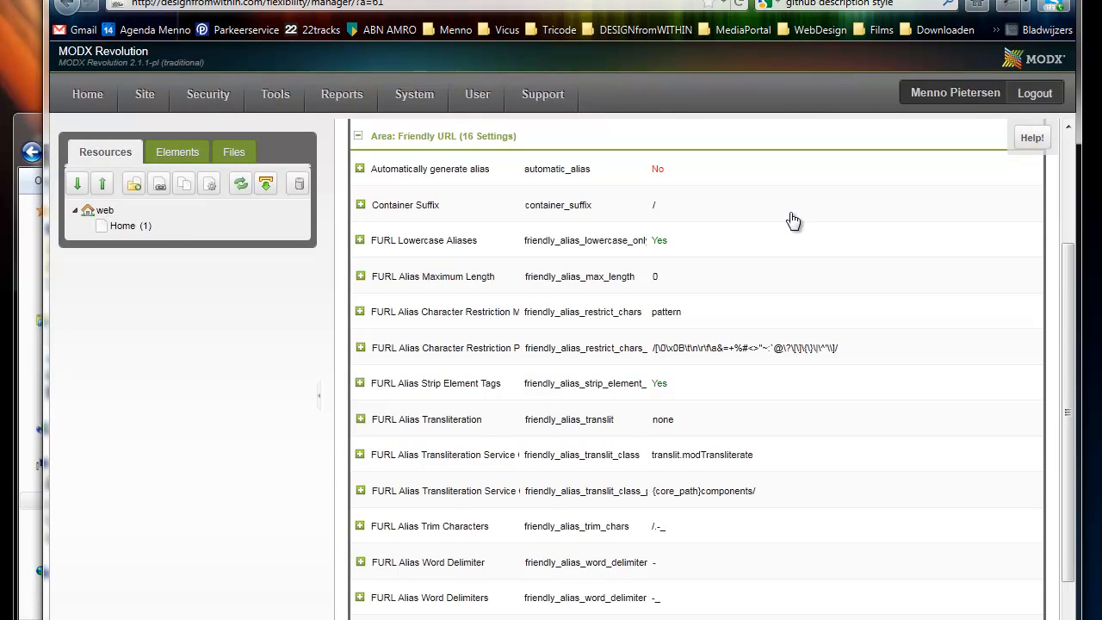
scroll(755, 370, "down", 2)
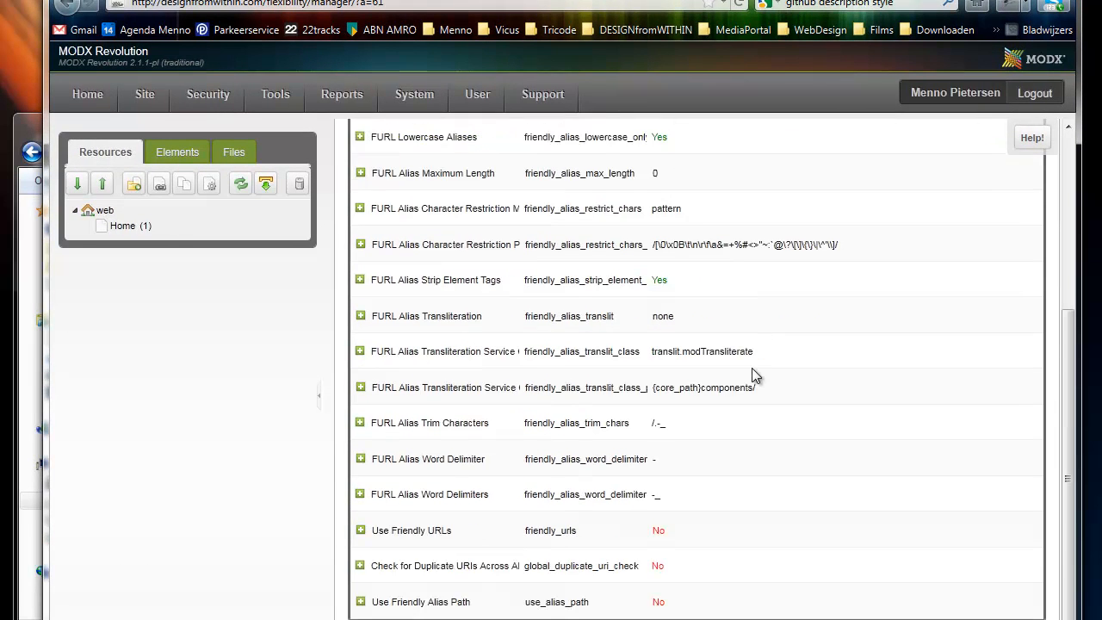
- Set Use Friendly URLs to Yes
left_click(663, 535)
double_click(663, 536)
left_click(745, 549)
left_click(801, 618)
- Set Use Friendly Alias Path to Yes
scroll(799, 603, "down", 1)
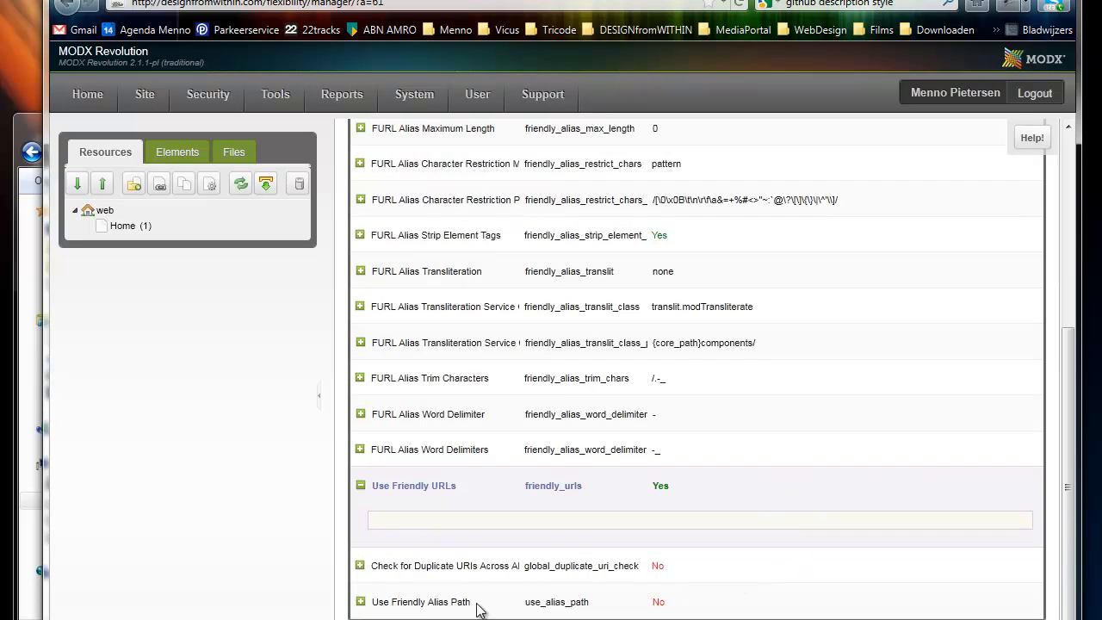
double_click(660, 603)
left_click(667, 615)
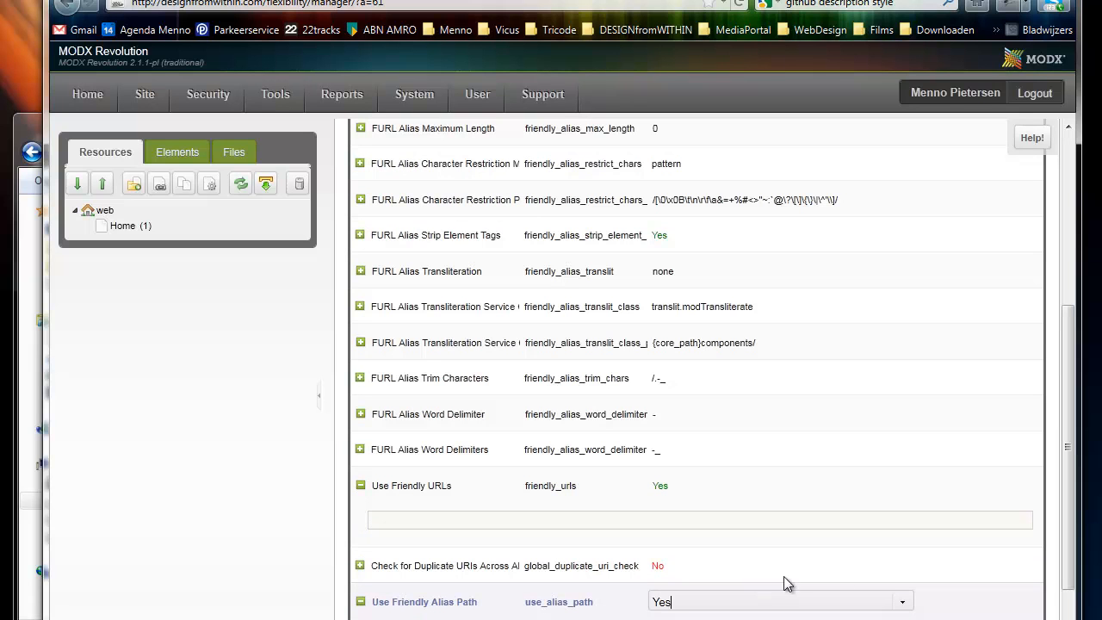
left_click(989, 609)
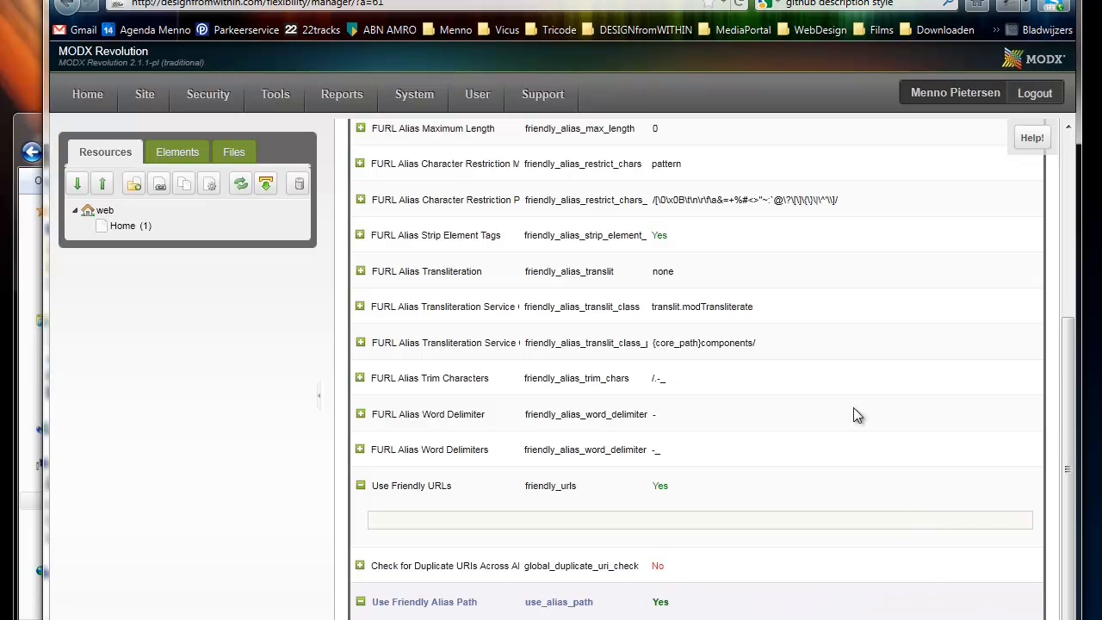
left_click(35, 128)
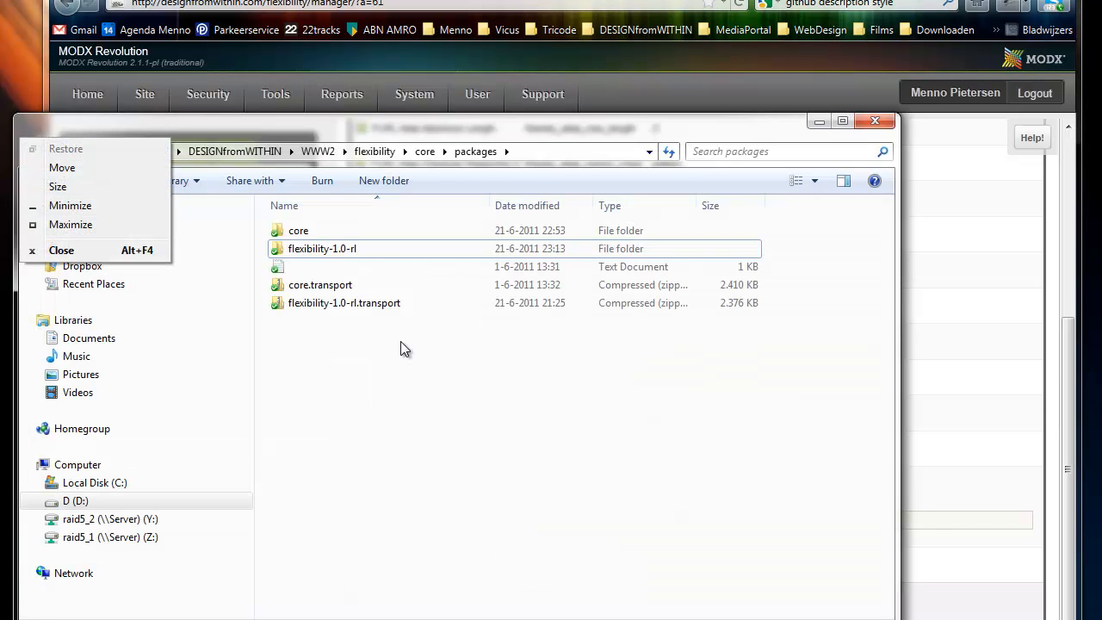
- Open the flexibility folder's ht.access file in Notepad++ via its context menu
left_click(374, 155)
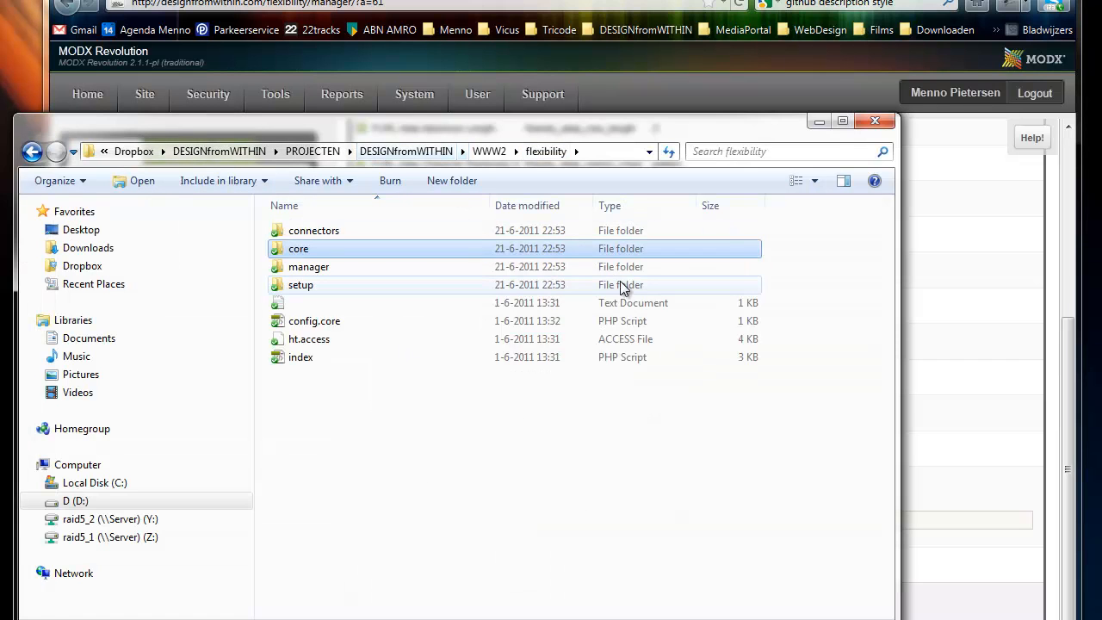
right_click(310, 346)
left_click(376, 465)
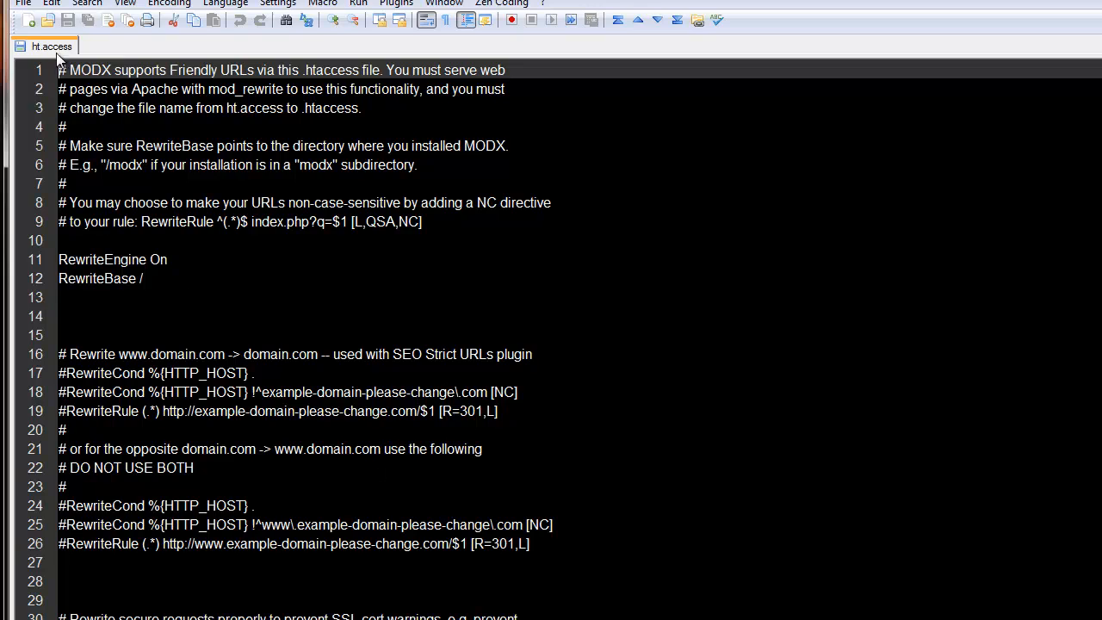
- Save the file as .htaccess in the flexibility folder
left_click(24, 3)
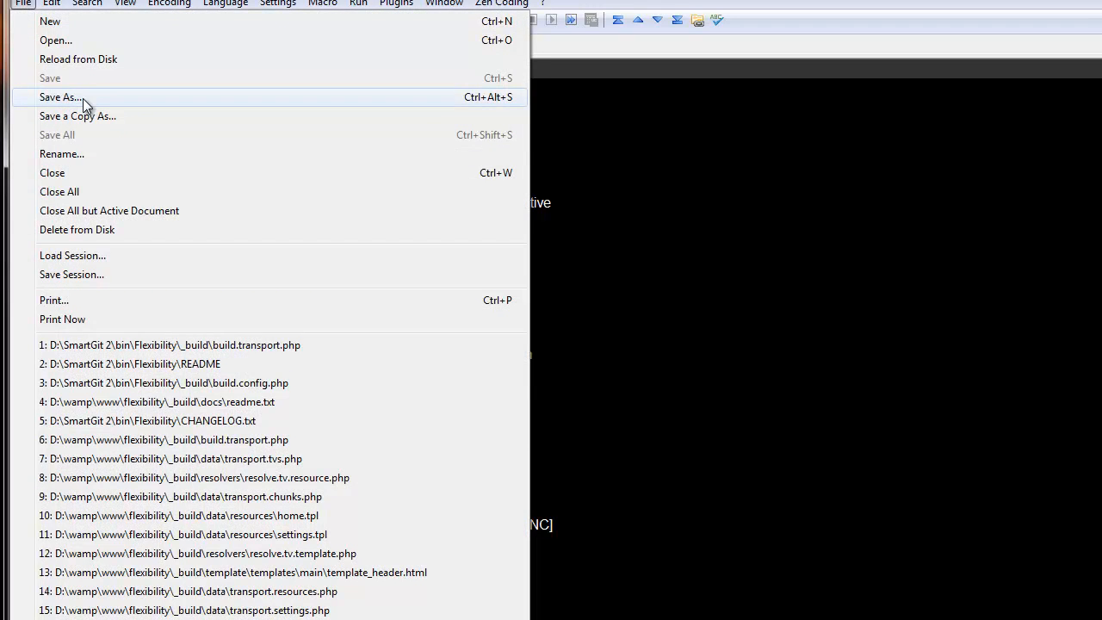
left_click(60, 97)
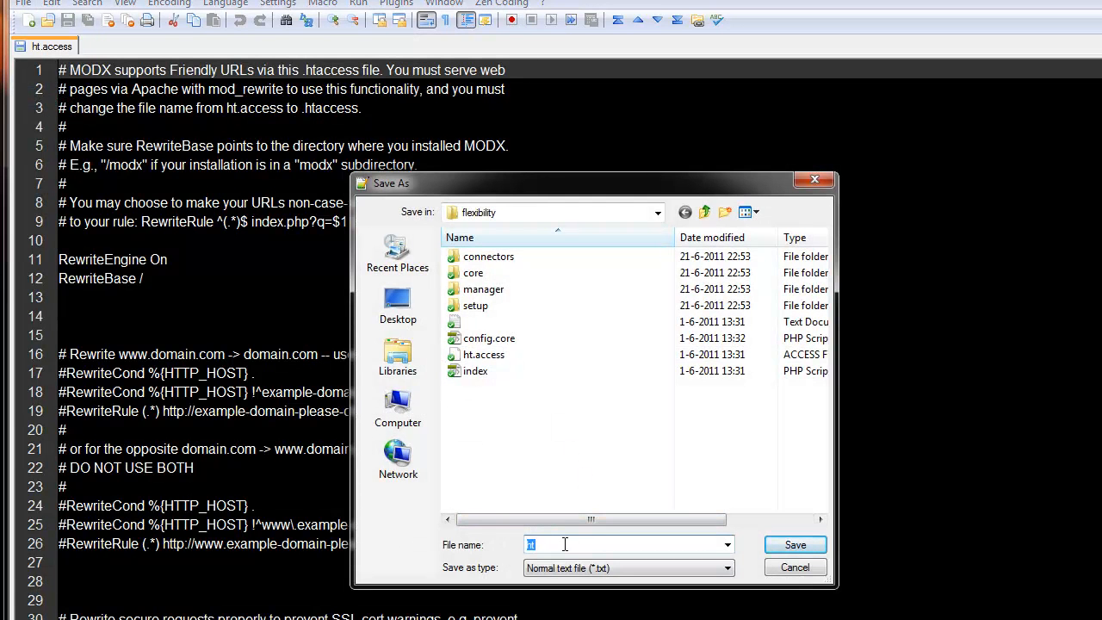
type(".ht")
left_click(786, 544)
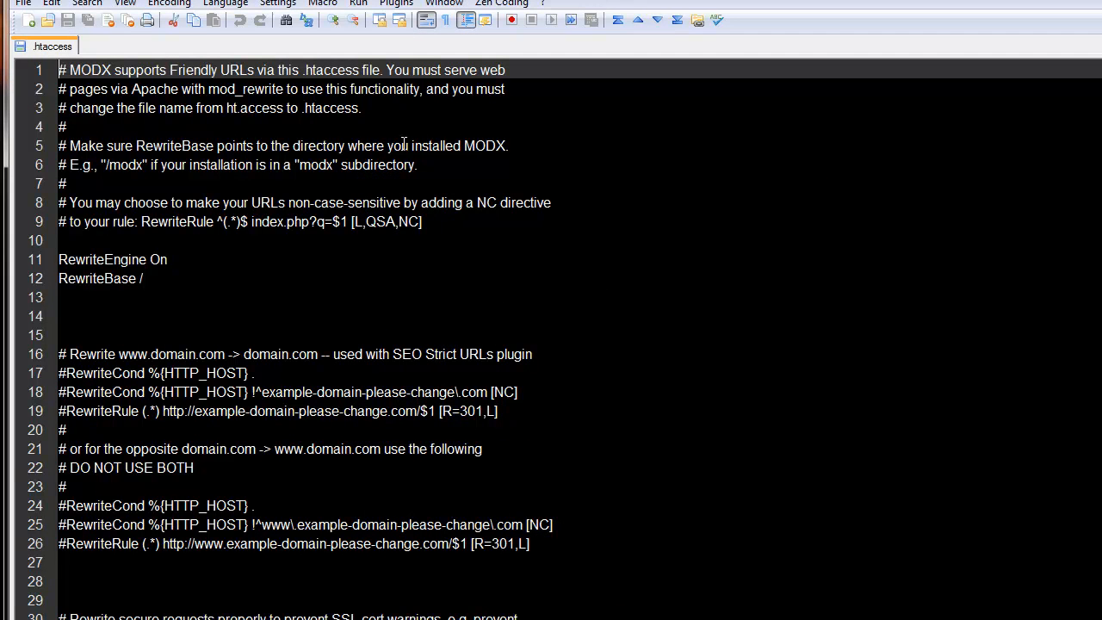
- Return to the MODX manager and select 'flexibility' in the site address
left_click(1071, 4)
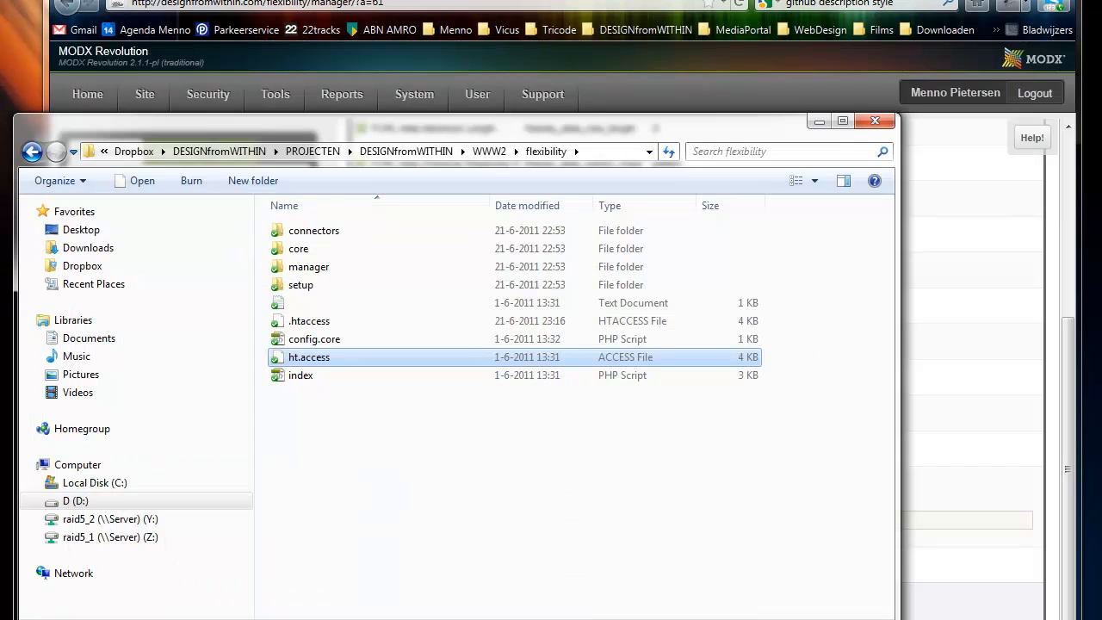
left_click(305, 15)
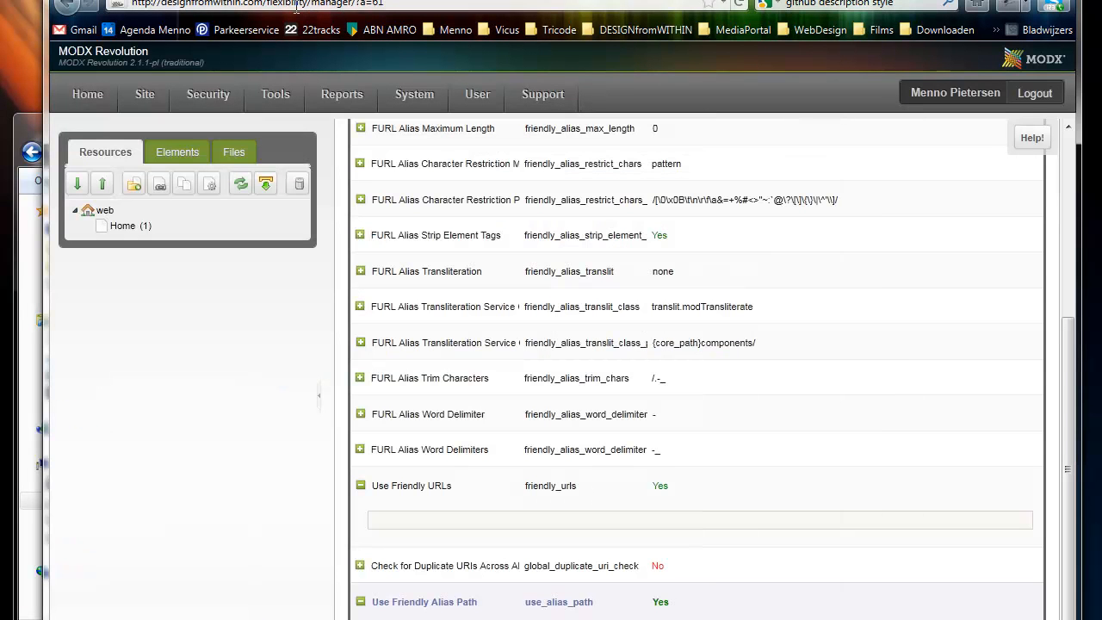
left_click_drag(268, 4, 282, 4)
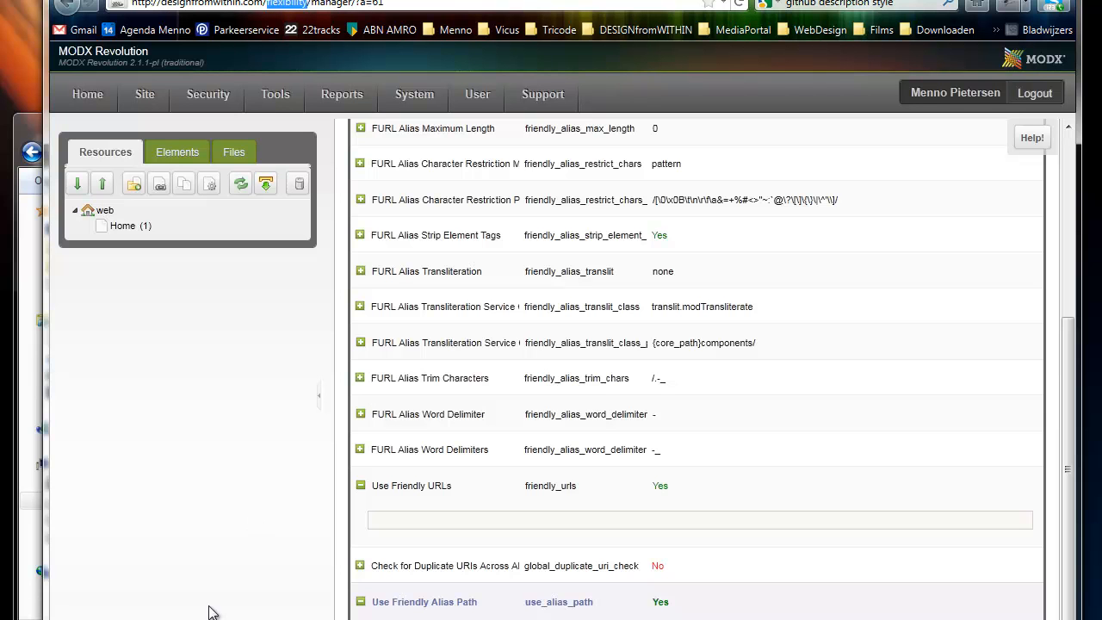
- Append flexibility/ to the RewriteBase line so it reads /flexibility/, and save .htaccess
left_click(354, 619)
left_click(173, 281)
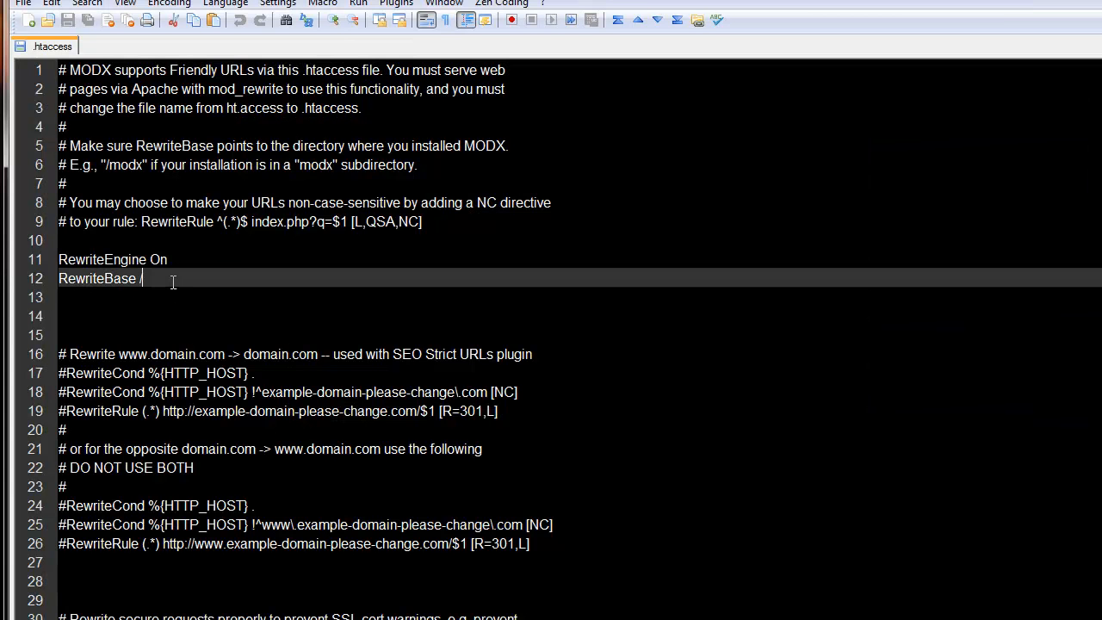
left_click_drag(59, 260, 180, 259)
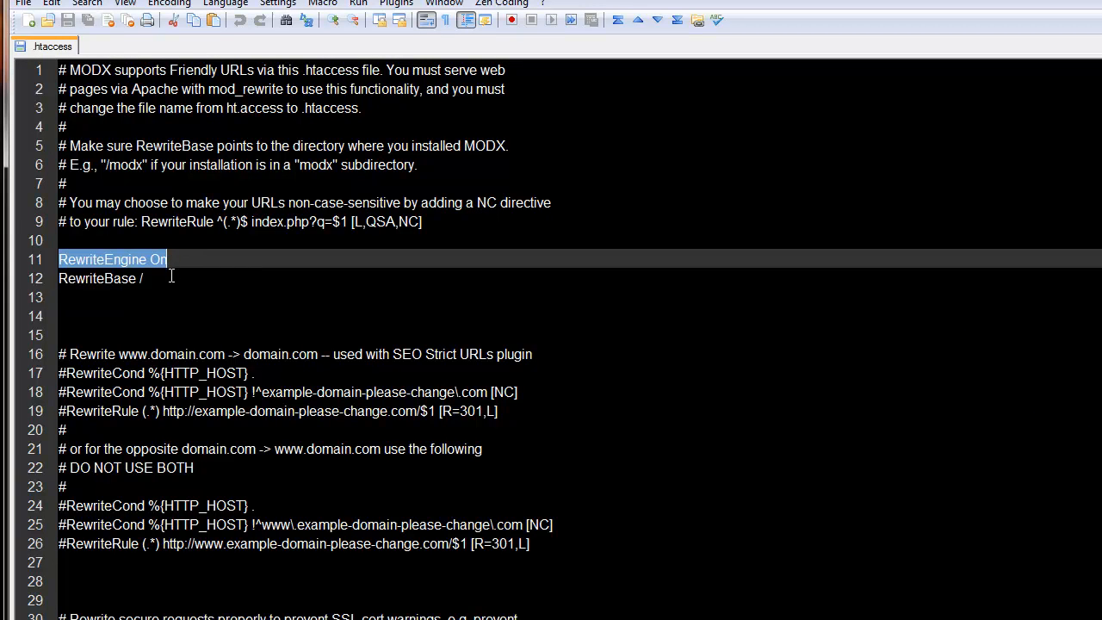
left_click(171, 275)
type("flexibility")
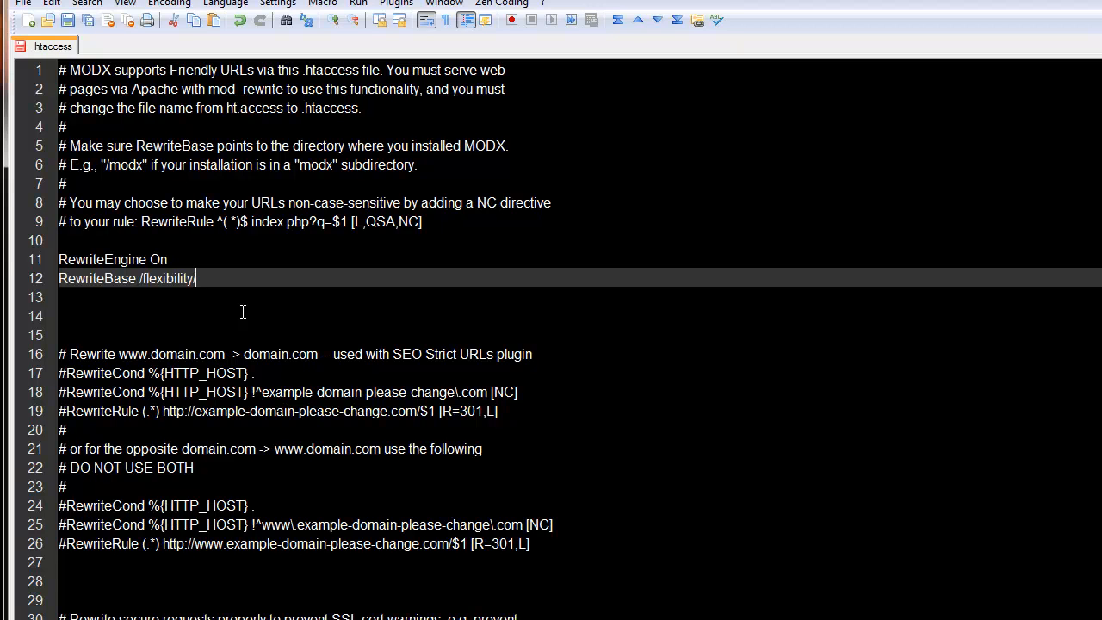
left_click_drag(142, 275, 251, 276)
key("BackSpace")
key("ctrl+z")
key("ctrl+s")
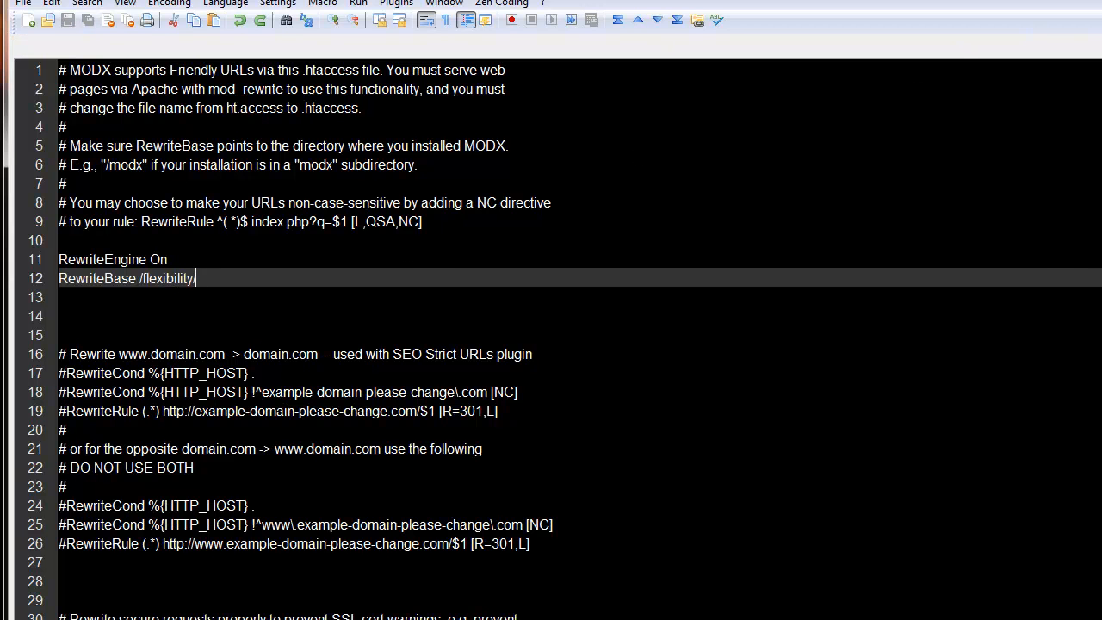
left_click(1063, 0)
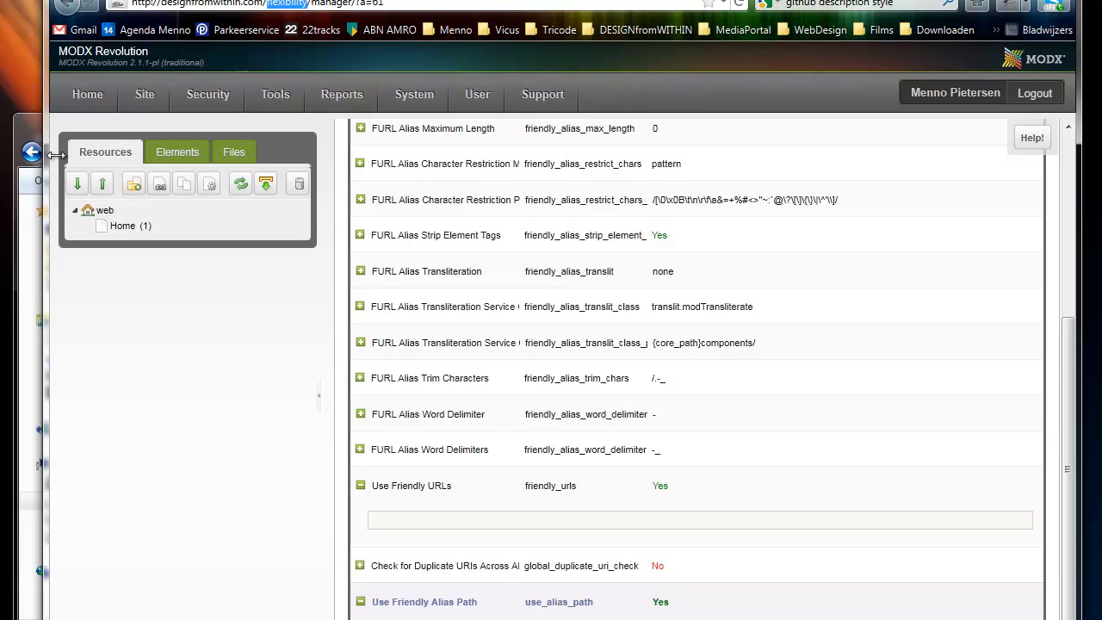
- Delete the old ht.access from the server's flexibility folder
left_click(31, 128)
left_click(308, 326)
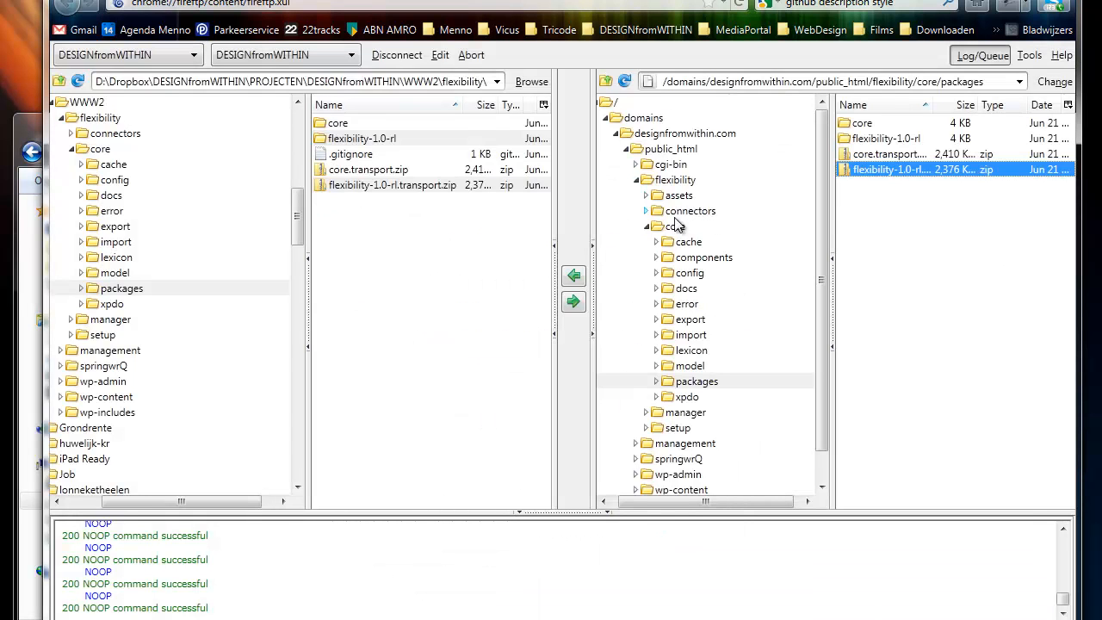
left_click(678, 184)
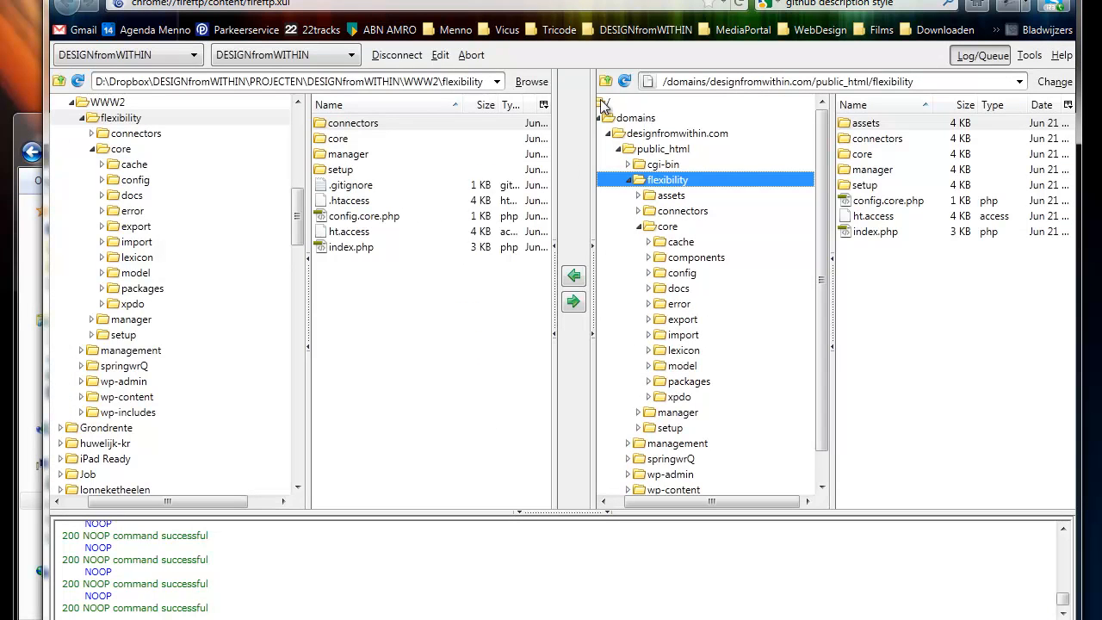
right_click(883, 223)
left_click(912, 432)
left_click(556, 303)
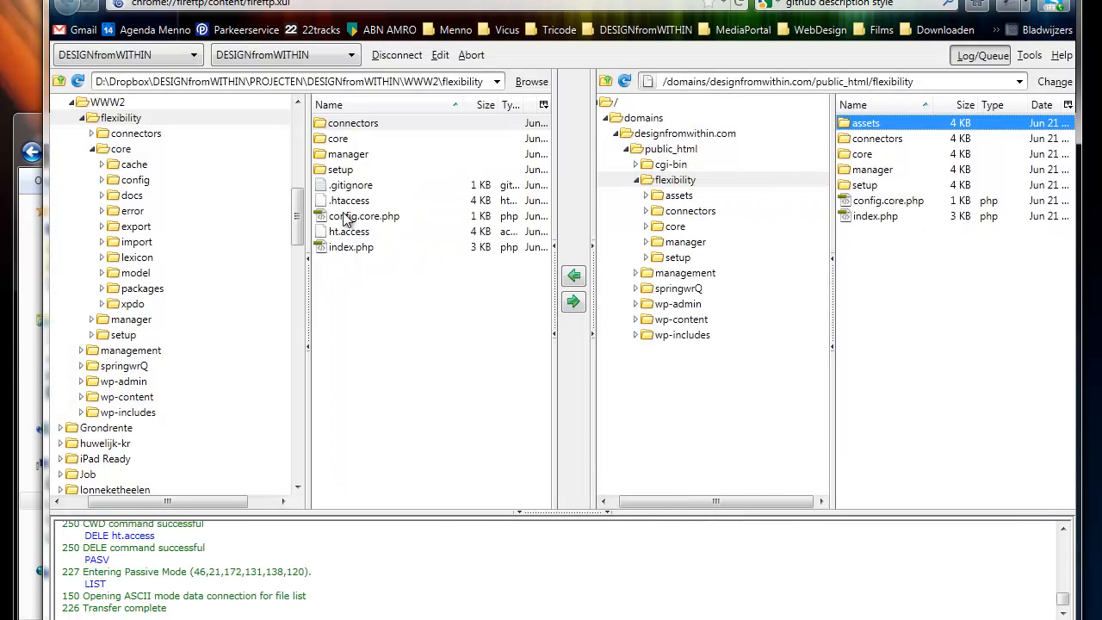
- Upload the local .htaccess to the server's flexibility folder and refresh the listing
left_click(349, 200)
left_click(567, 300)
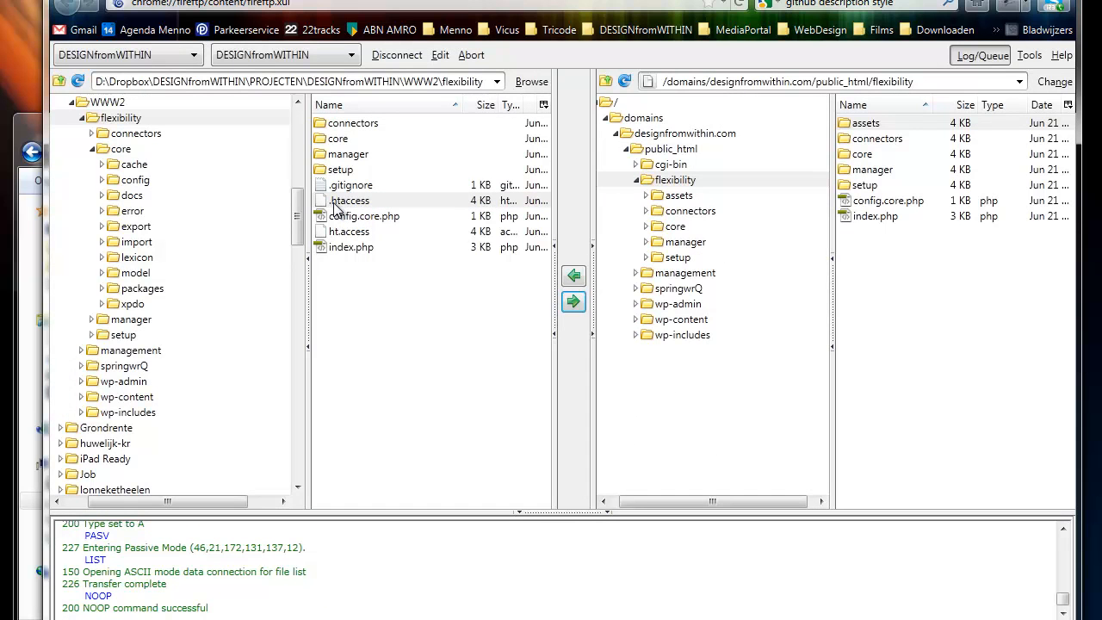
left_click(626, 80)
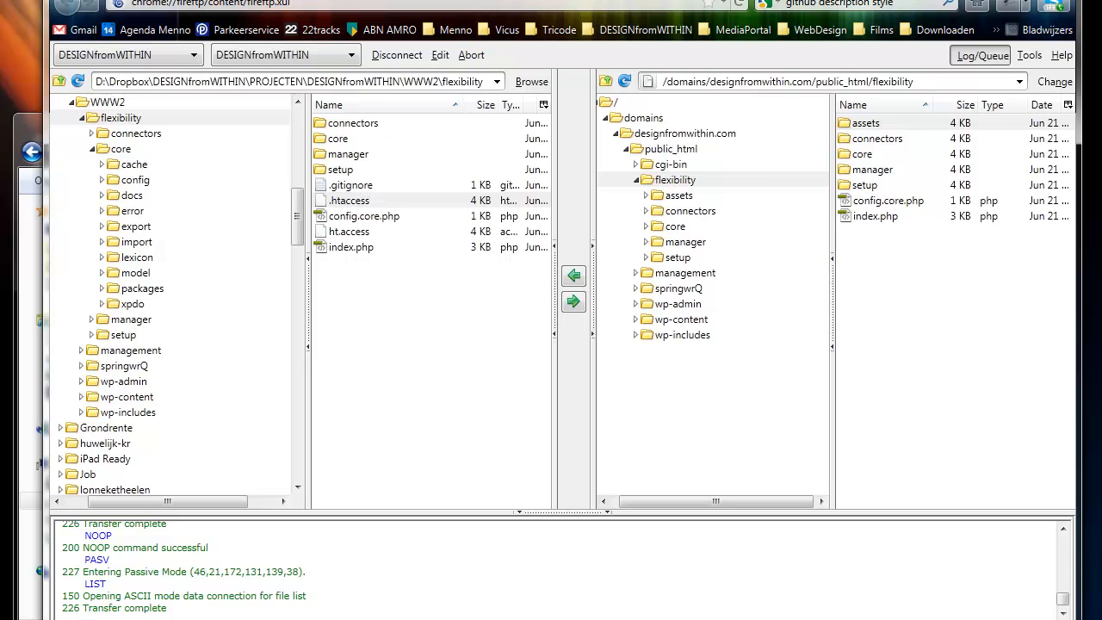
left_click(413, 0)
mouse_move(142, 108)
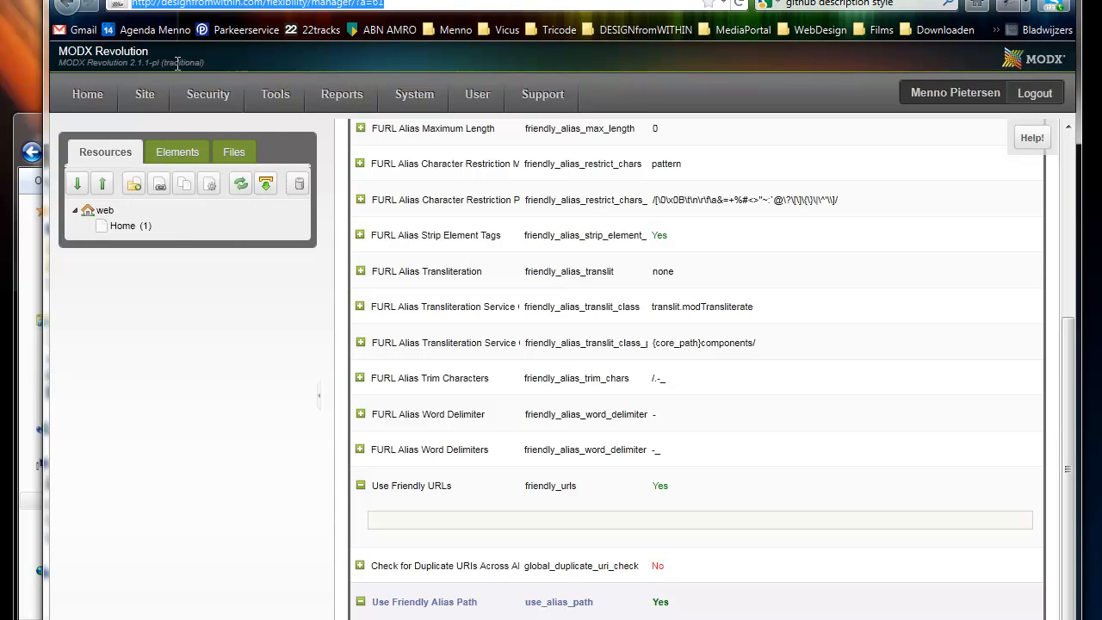
- Clear the cache via Site > Clear Cache, then view the still-blank flexibility front end
left_click(159, 188)
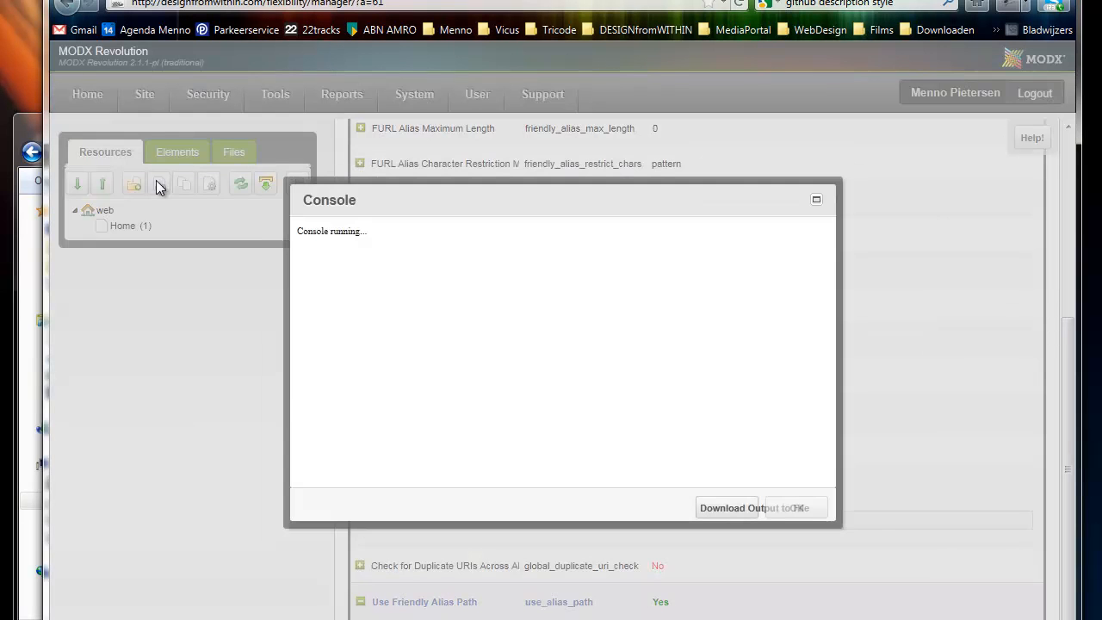
left_click(799, 509)
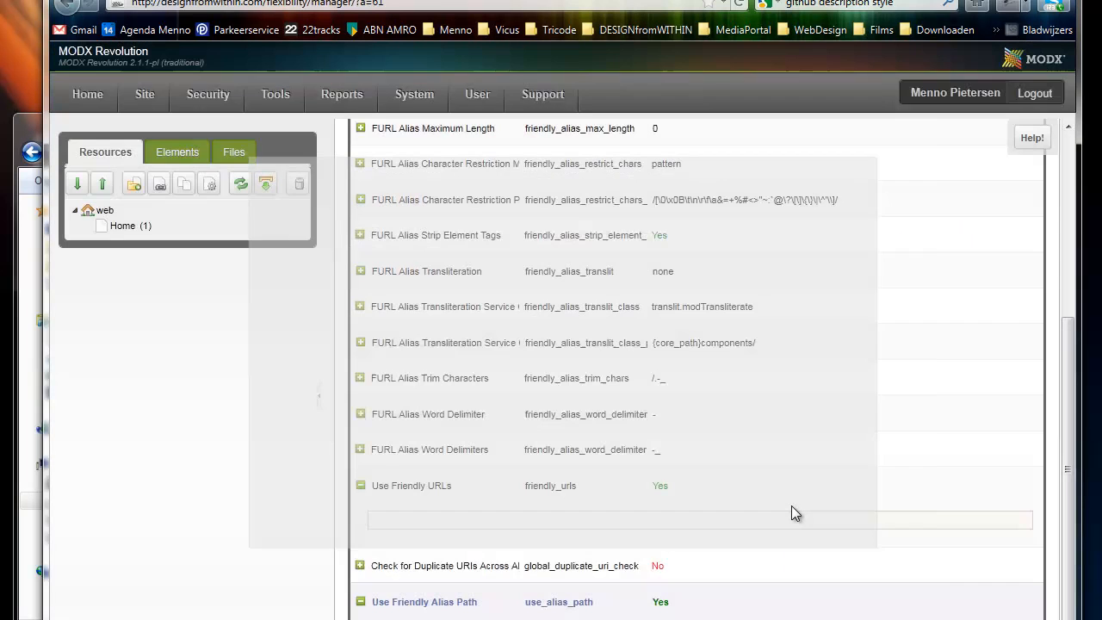
mouse_move(140, 96)
left_click(140, 131)
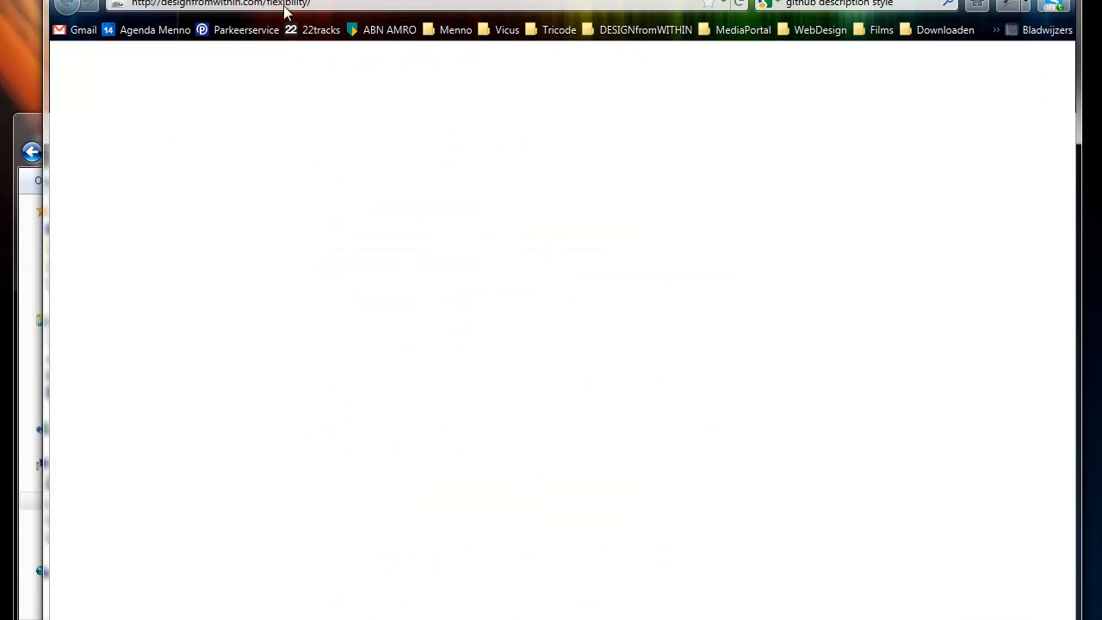
left_click(346, 4)
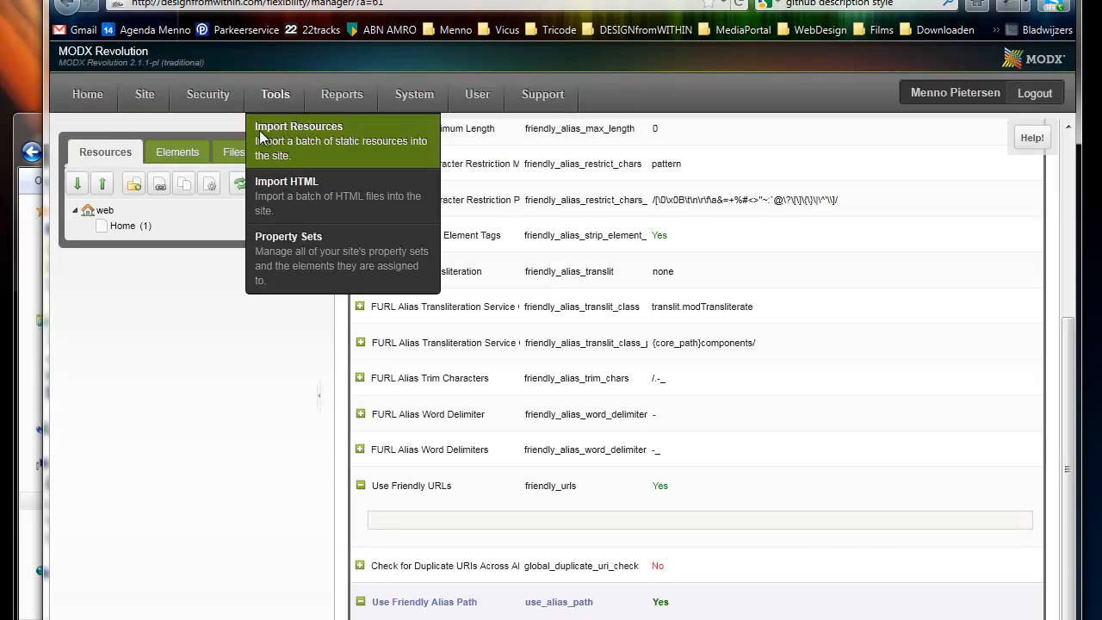
mouse_move(324, 94)
mouse_move(403, 92)
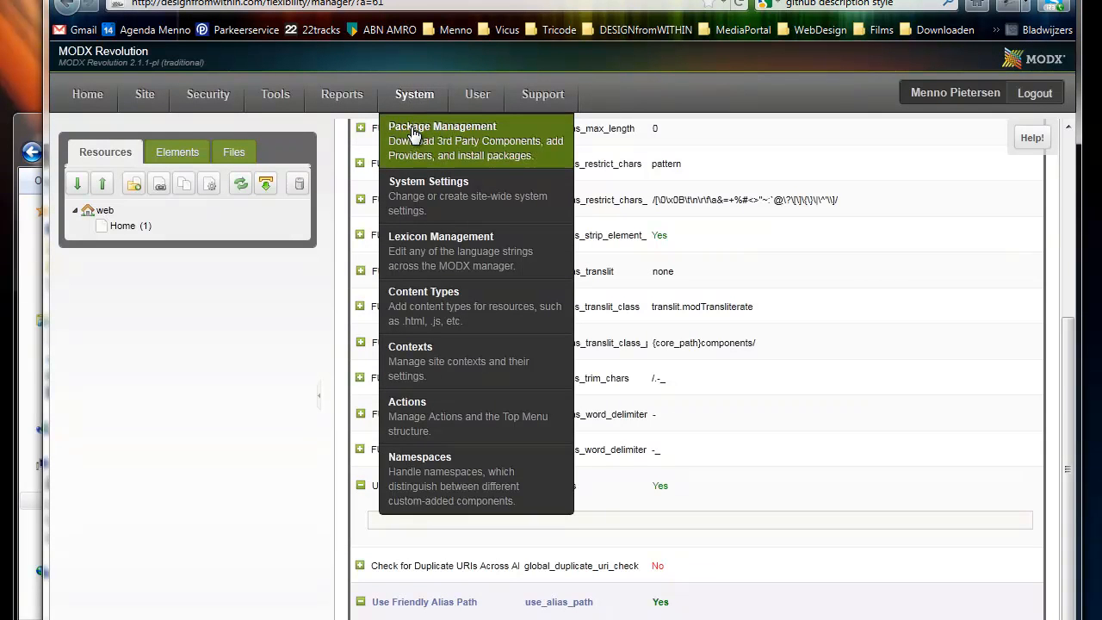
- Search locally in Package Management to list flexibility 1.0-rl, then start its install
left_click(413, 133)
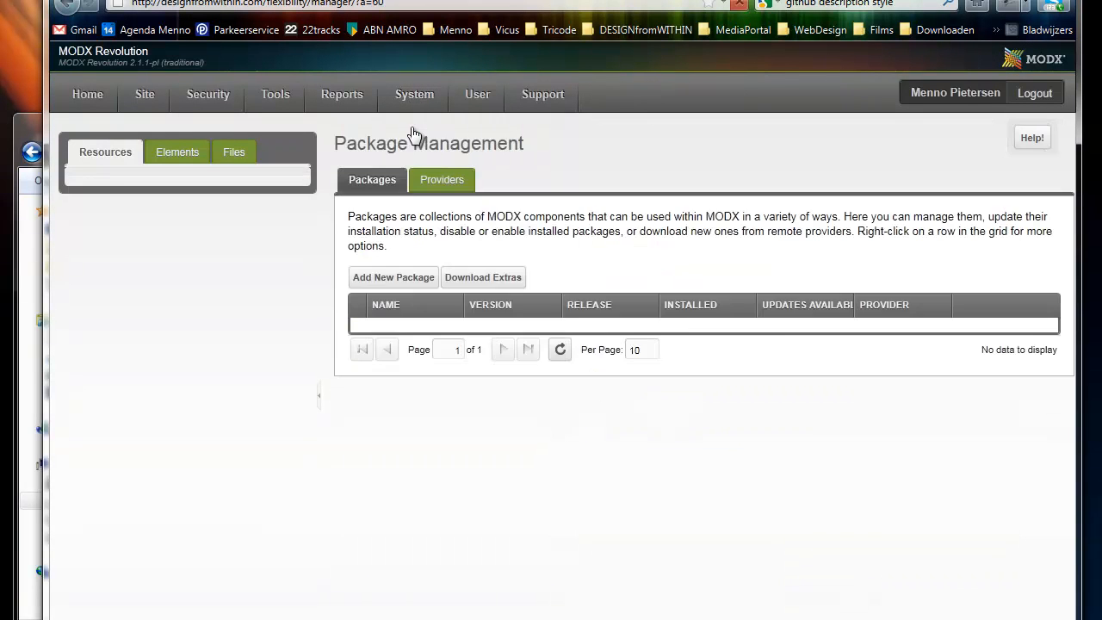
left_click(390, 277)
left_click(258, 412)
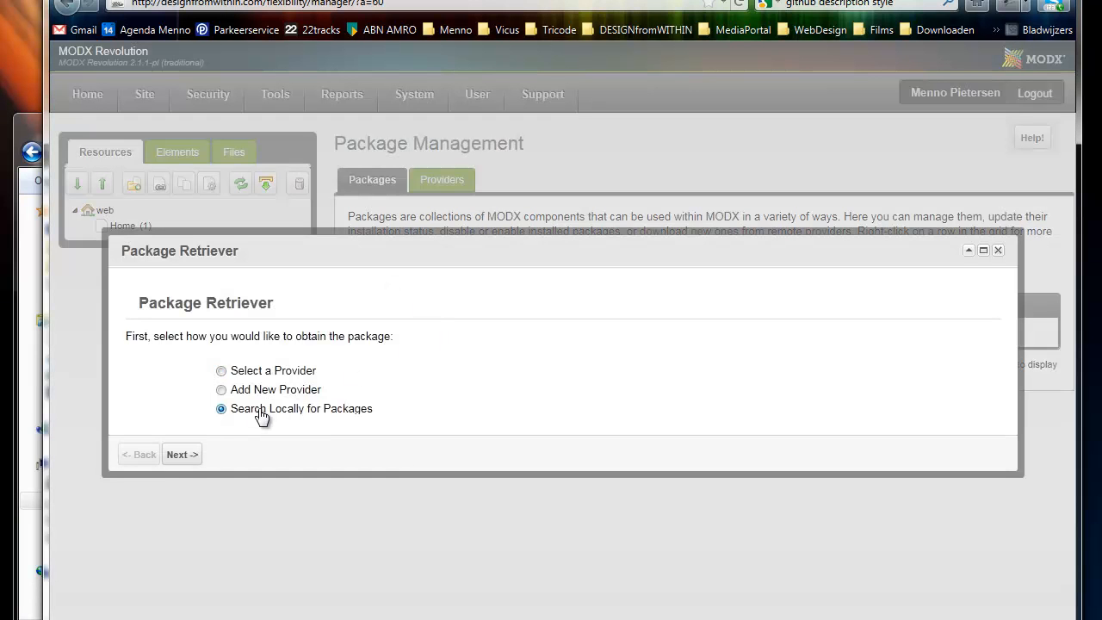
left_click(181, 455)
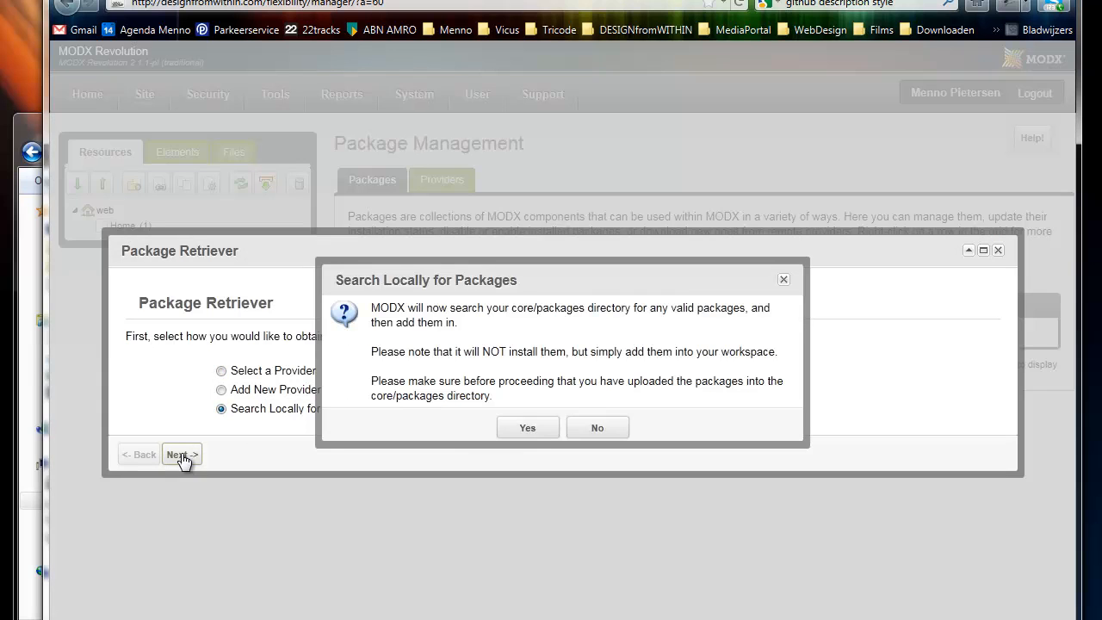
left_click(528, 430)
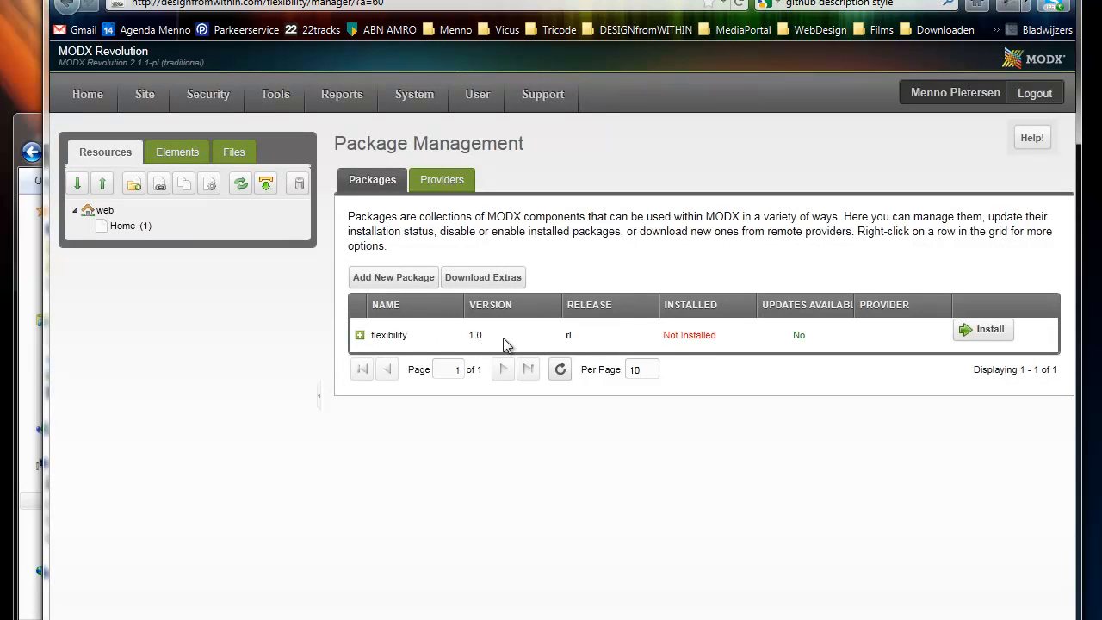
left_click(360, 335)
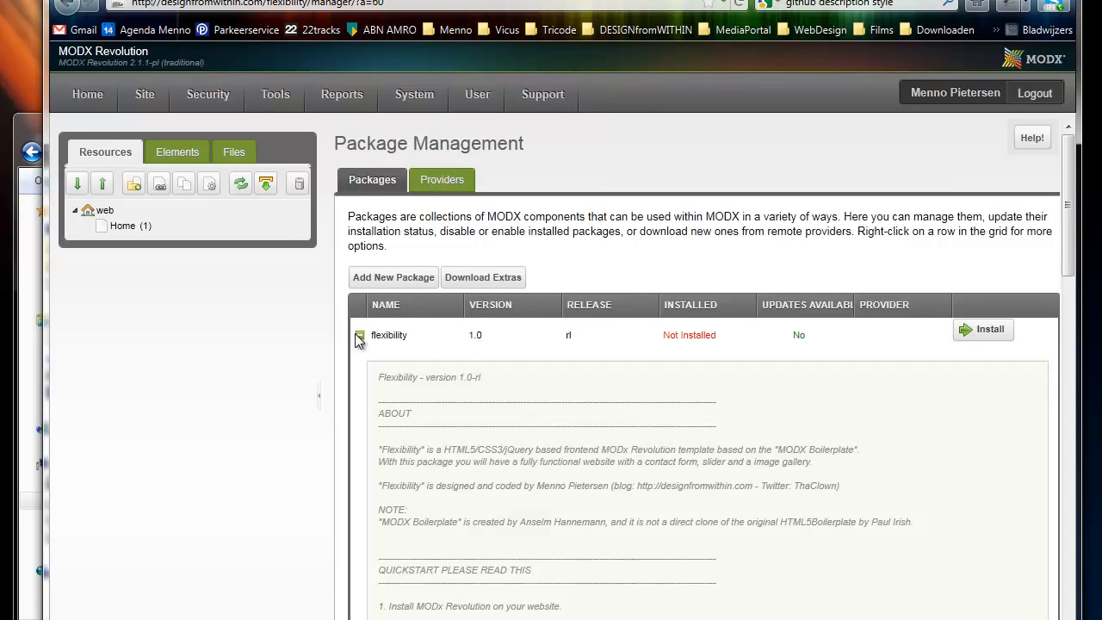
left_click(359, 336)
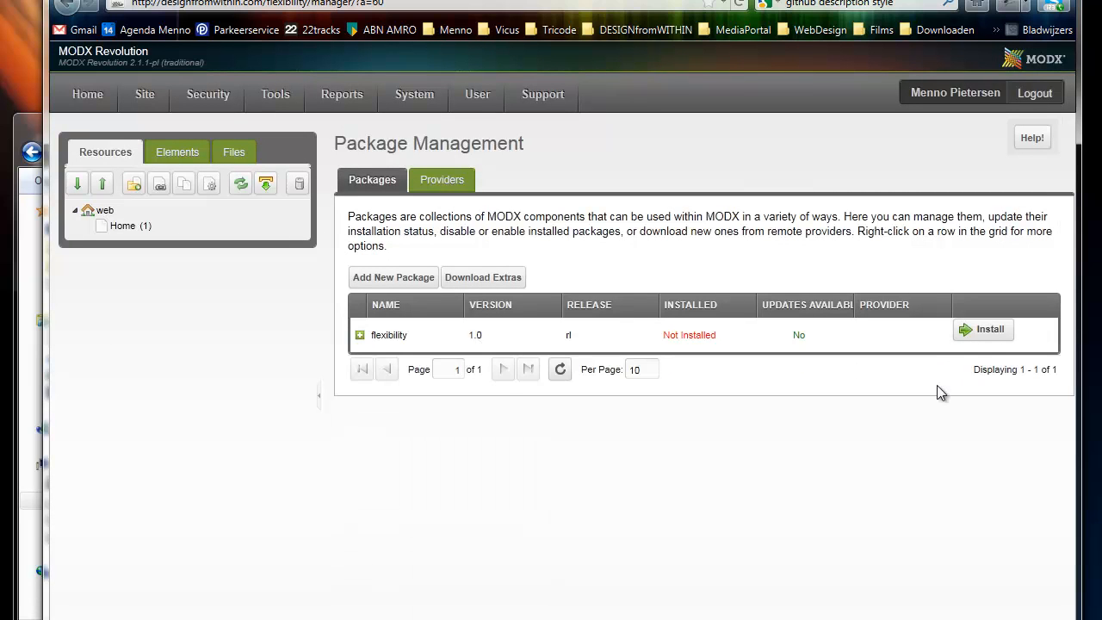
left_click(986, 329)
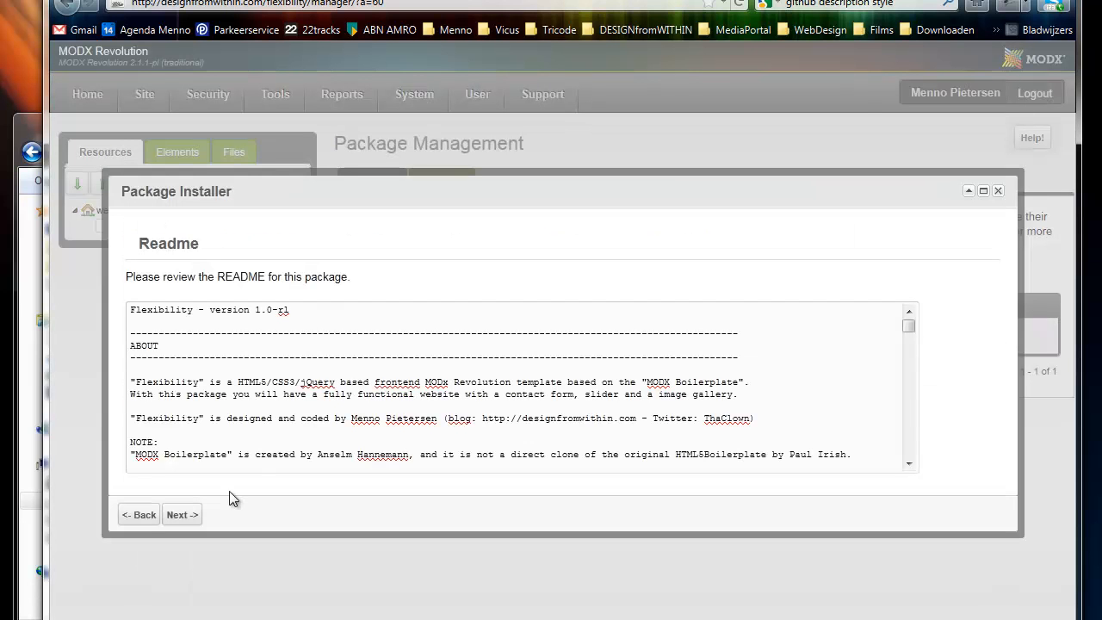
- Move past the readme to setup options and review the erase-content warning
mouse_move(909, 330)
left_mouse_down()
mouse_move(909, 451)
mouse_move(910, 312)
left_mouse_up()
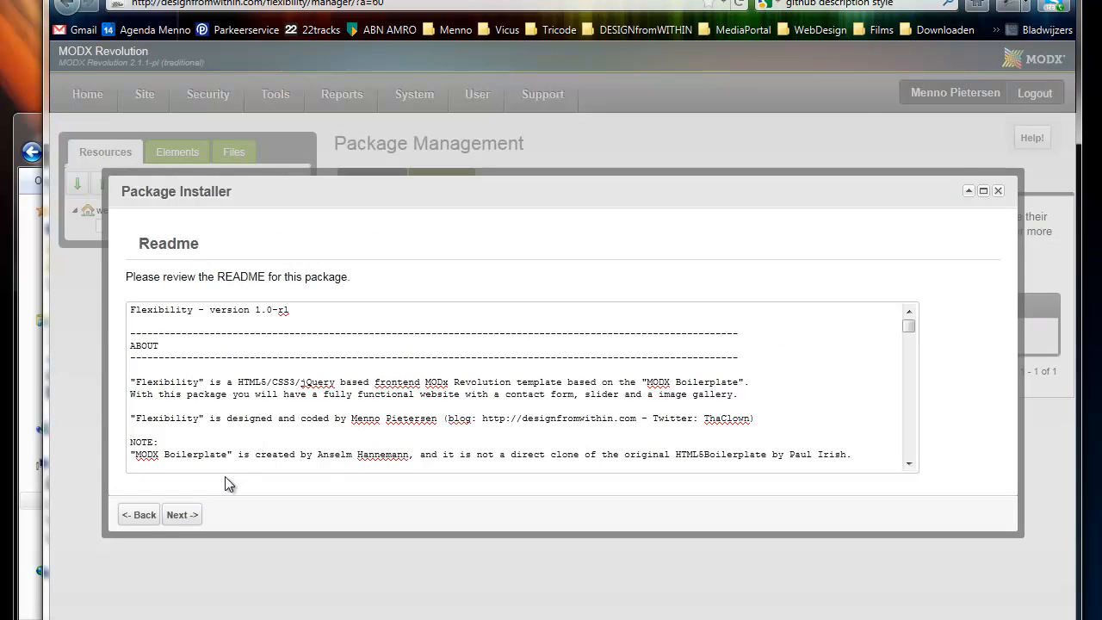
left_click(195, 513)
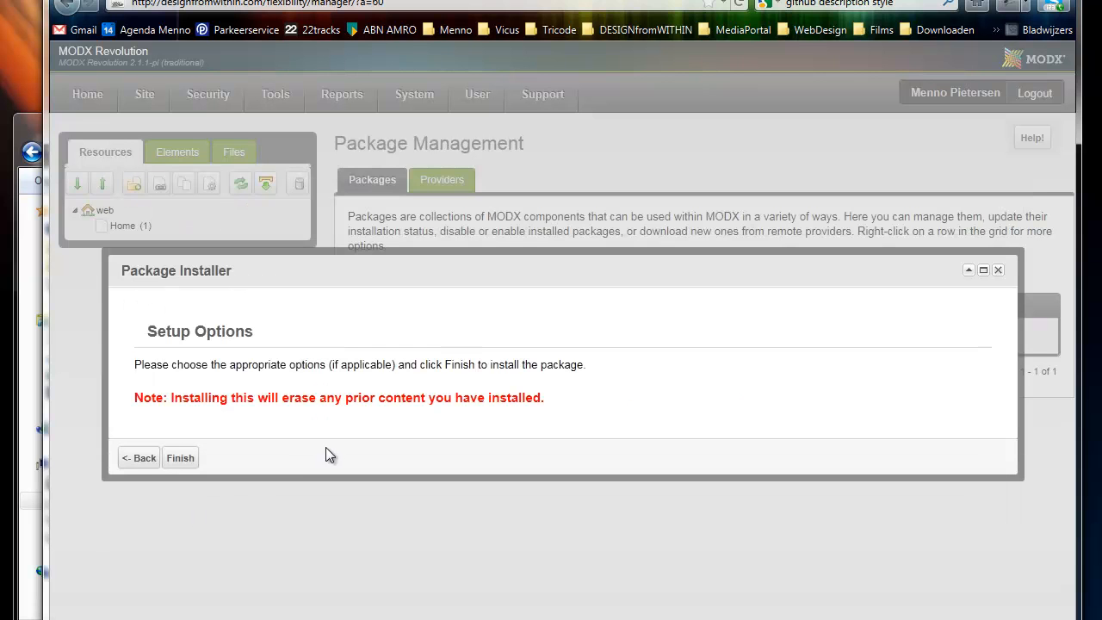
mouse_move(172, 399)
left_mouse_down()
mouse_move(527, 400)
mouse_move(173, 406)
left_mouse_up()
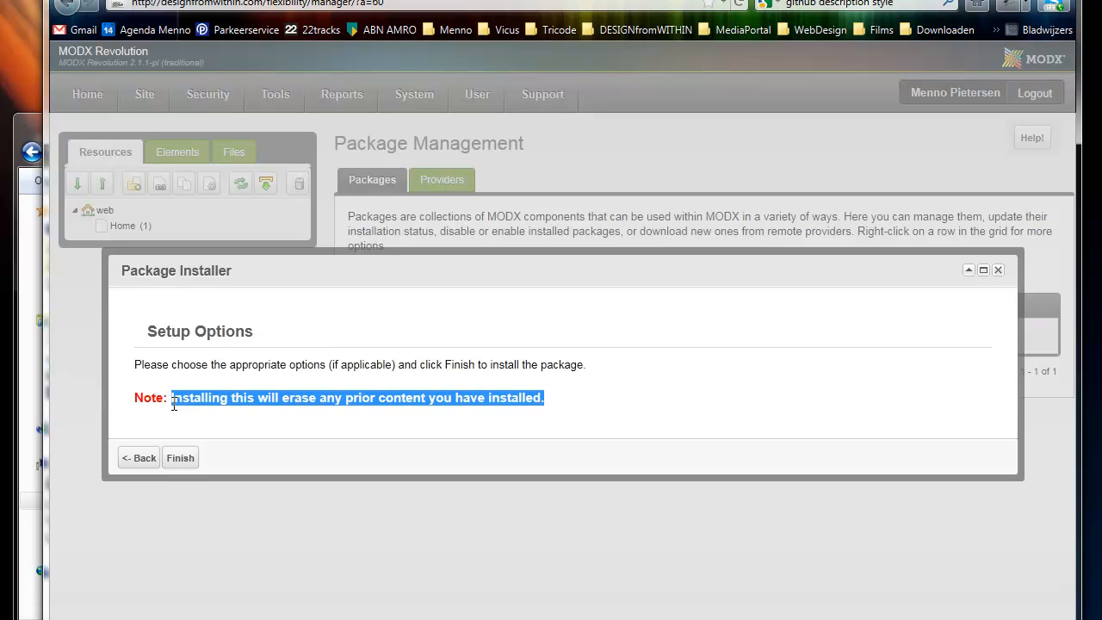
left_click(201, 398)
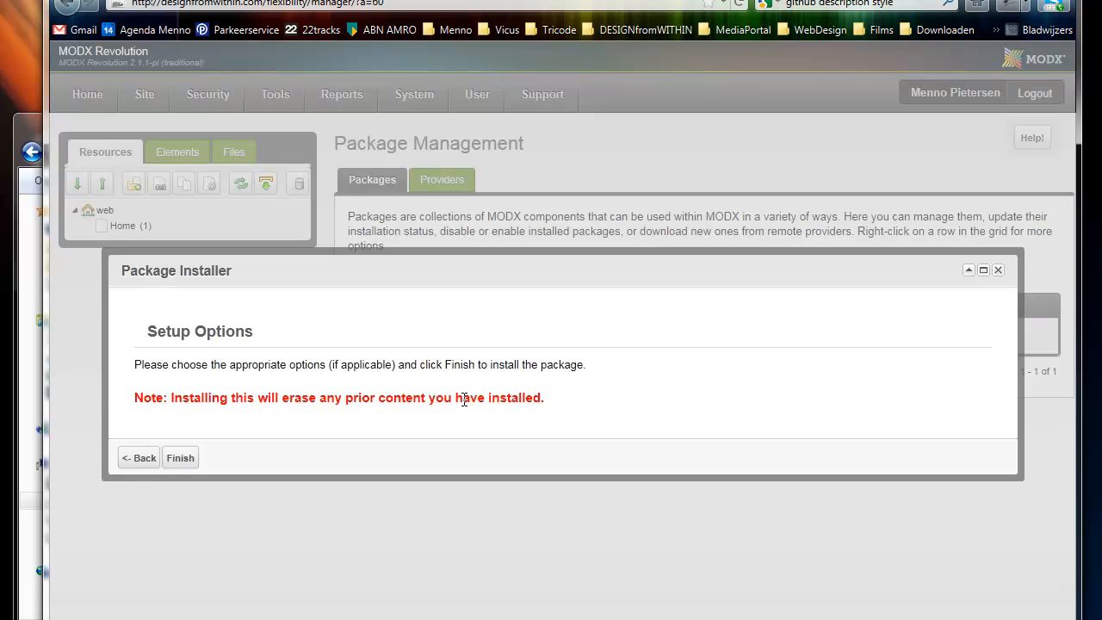
left_click_drag(548, 399, 140, 393)
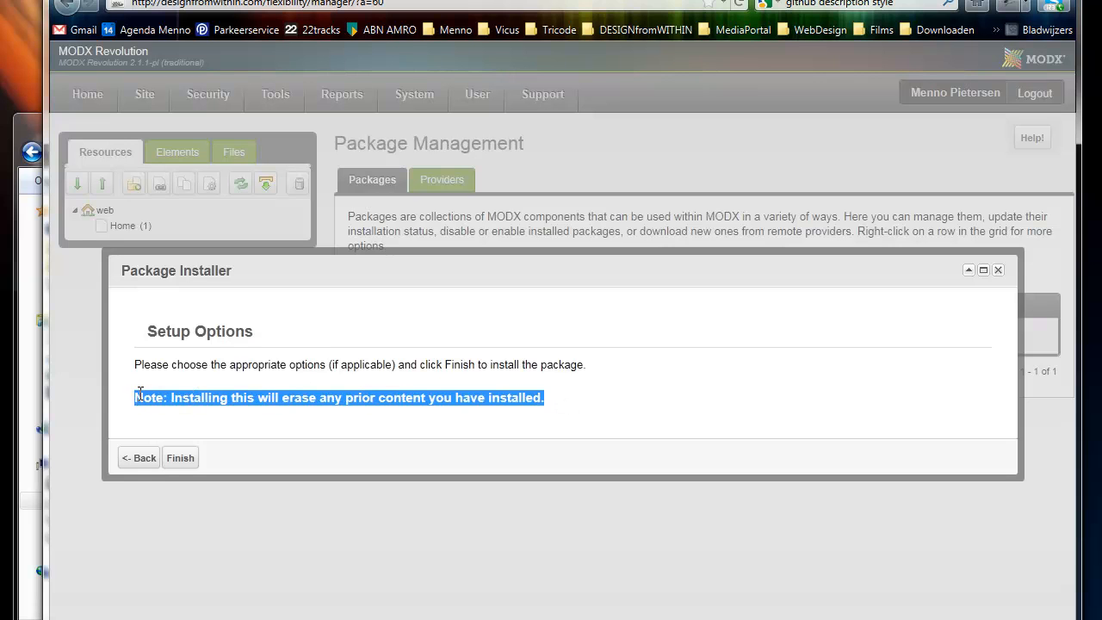
left_click(182, 398)
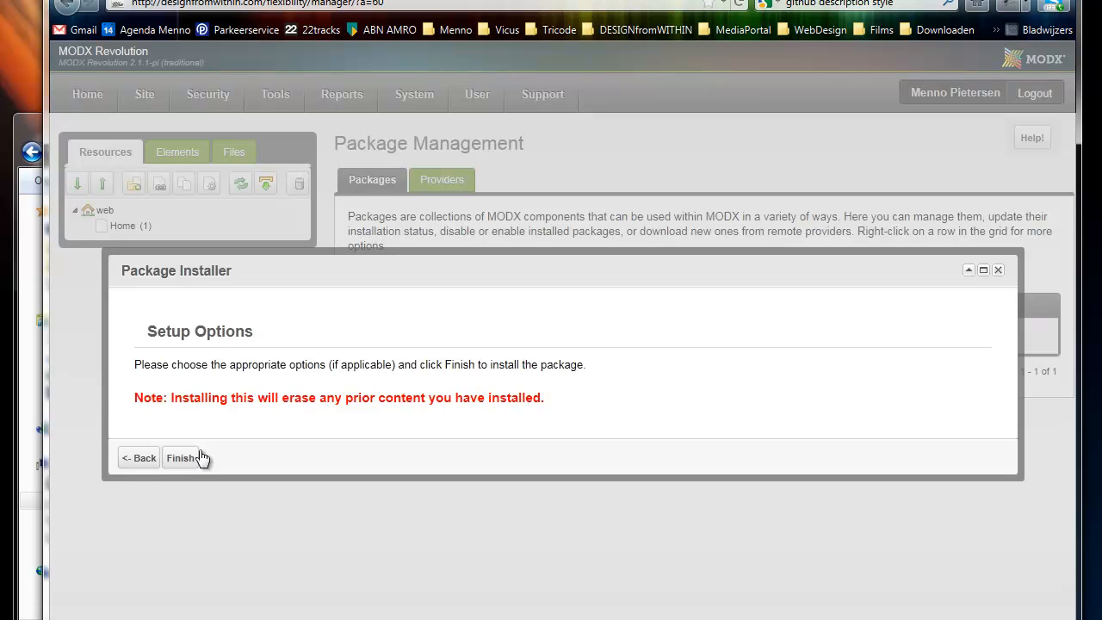
- Finish the flexibility-1.0-rl installation and close the success log
left_click(181, 460)
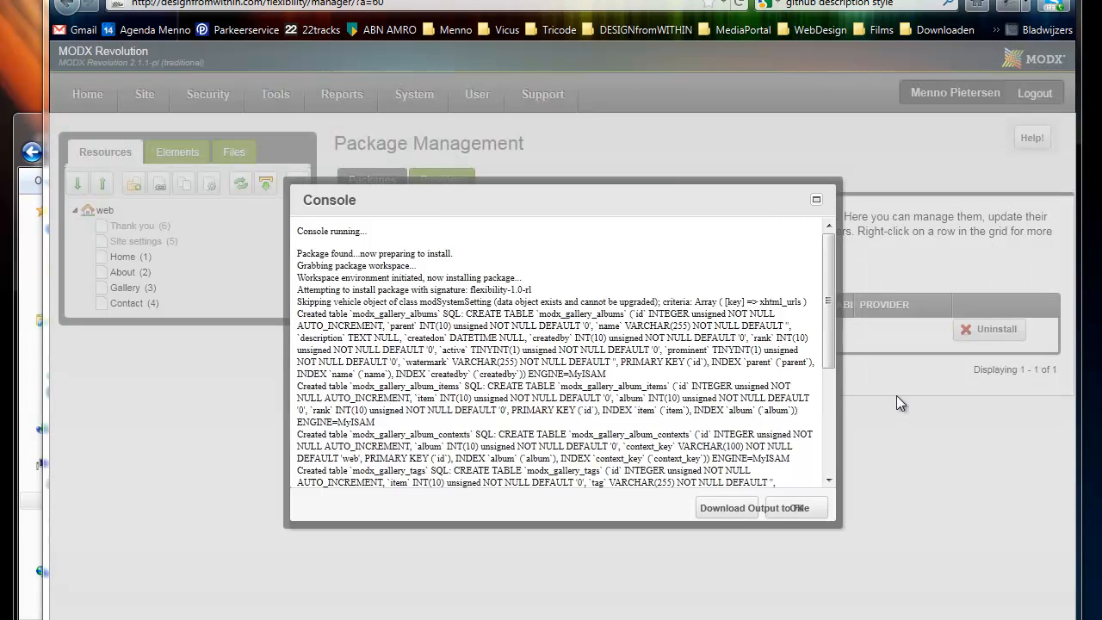
left_click_drag(831, 335, 835, 457)
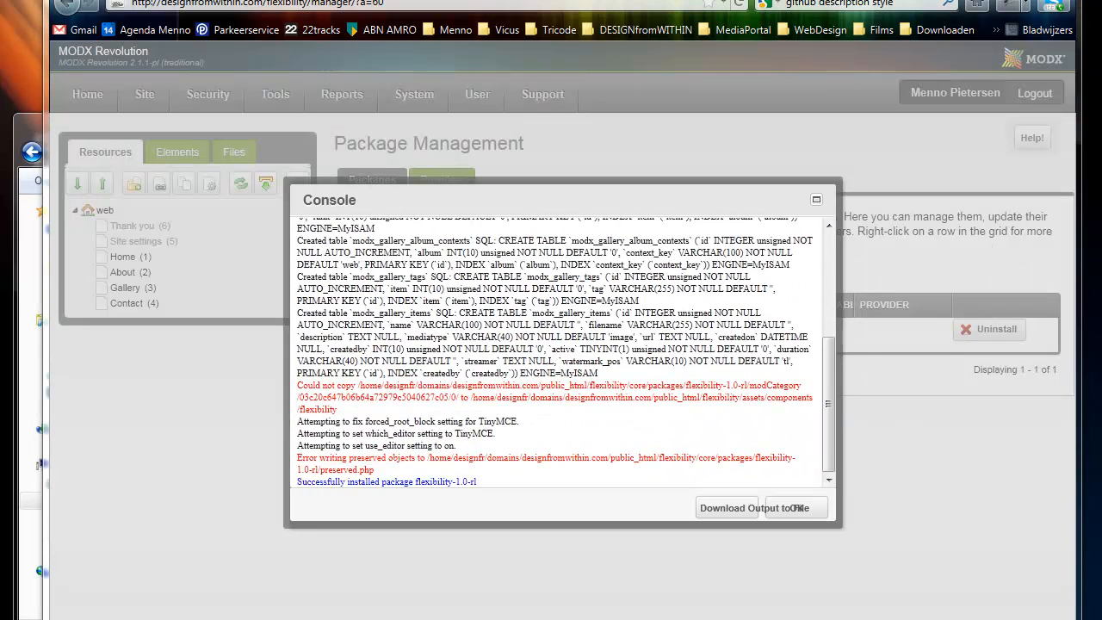
mouse_move(831, 464)
left_mouse_down()
mouse_move(828, 436)
mouse_move(826, 468)
left_mouse_up()
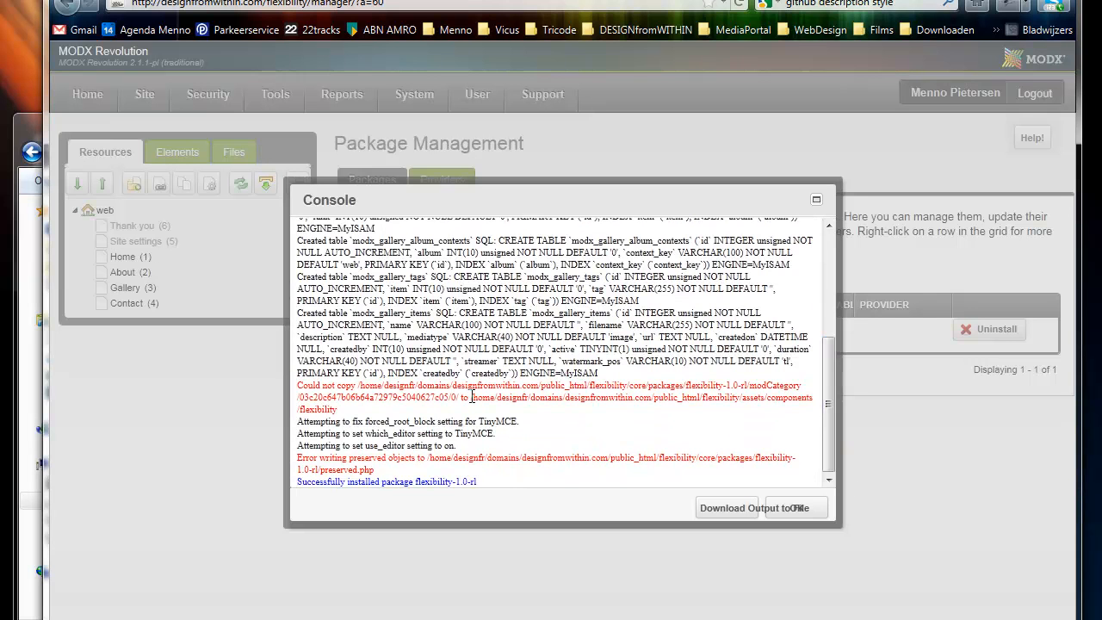
left_click(798, 510)
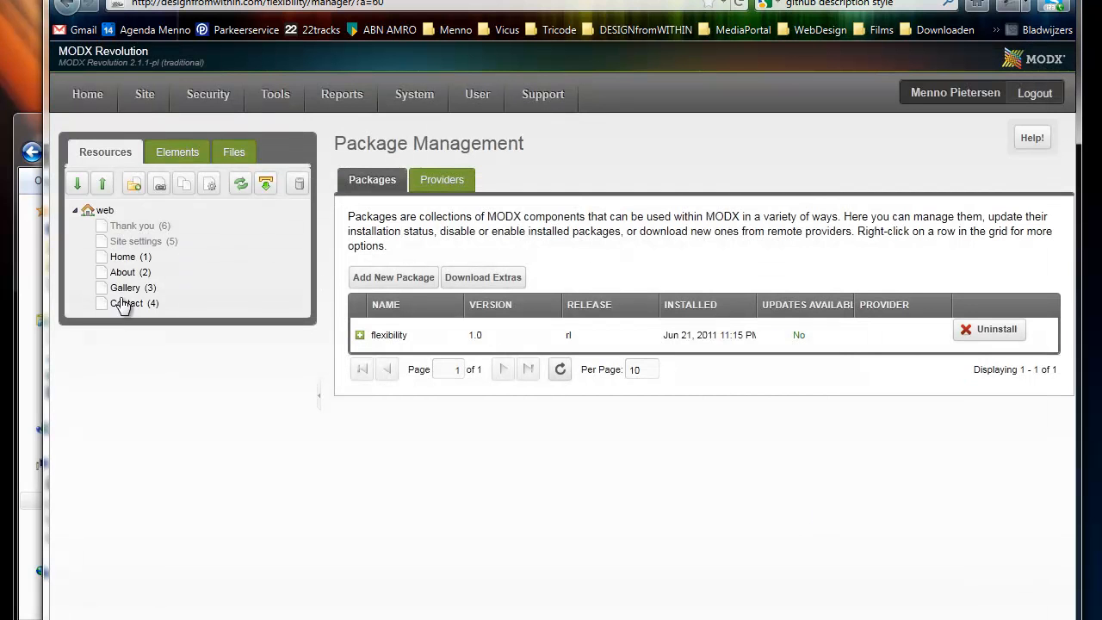
- Clear the MODX site cache and dismiss the cache-clearing log
mouse_move(143, 94)
left_click(156, 187)
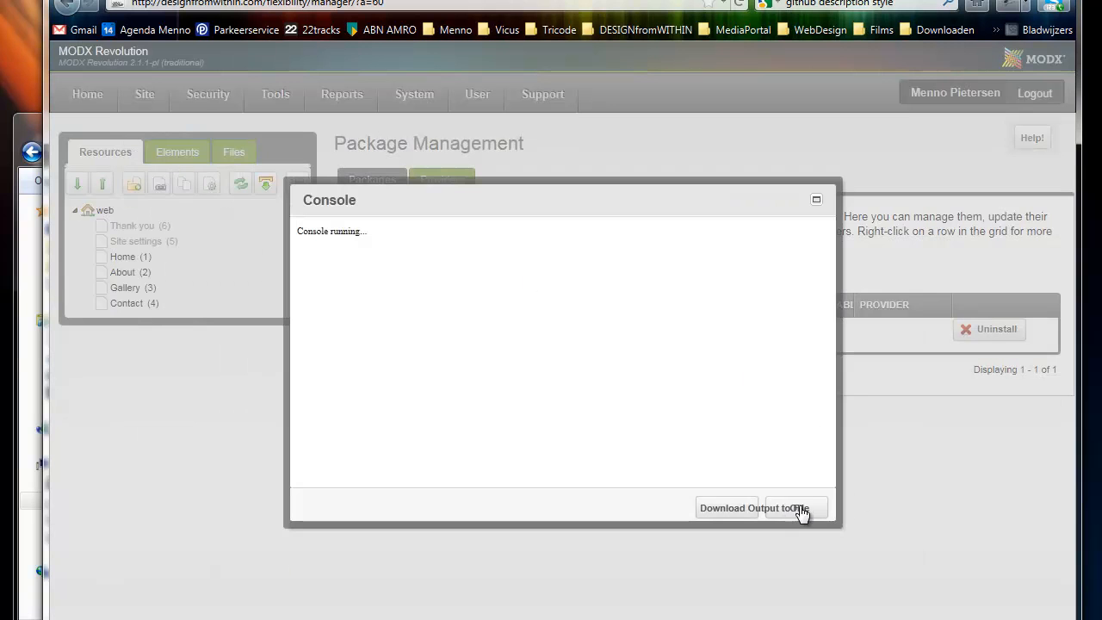
left_click(793, 511)
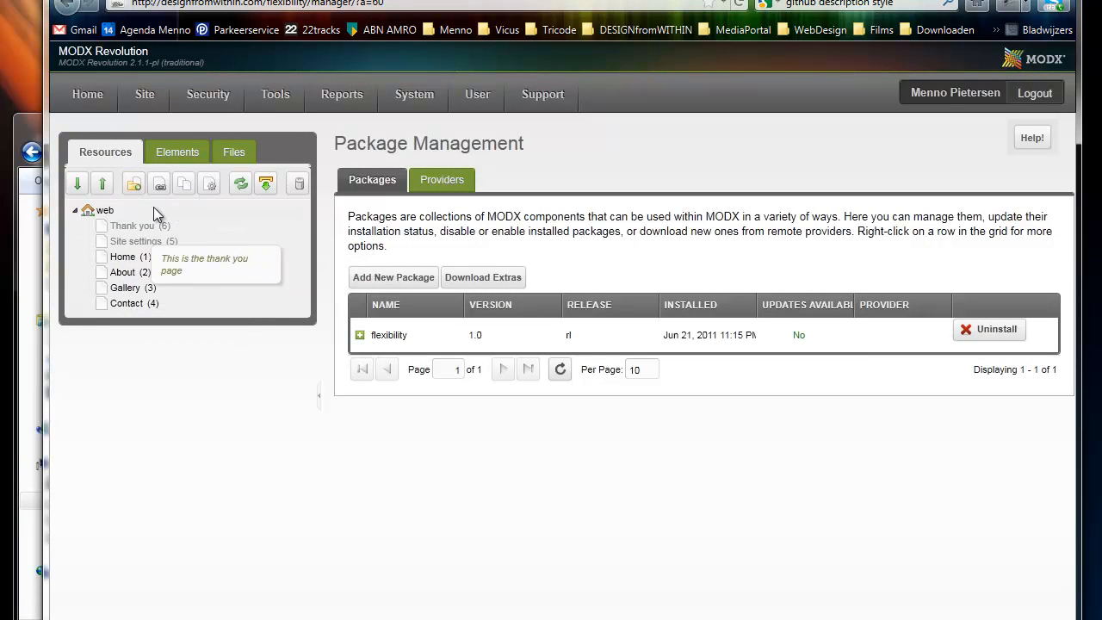
- In the Elements tree, browse the flexibility chunks and flexibility template variables folders
left_click(176, 161)
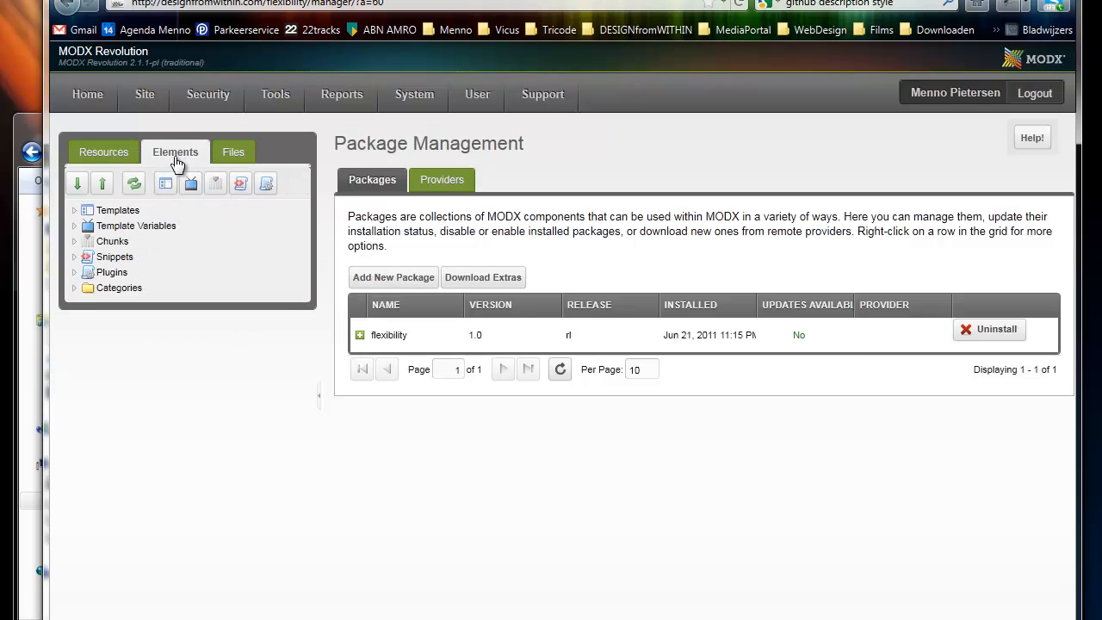
left_click(74, 244)
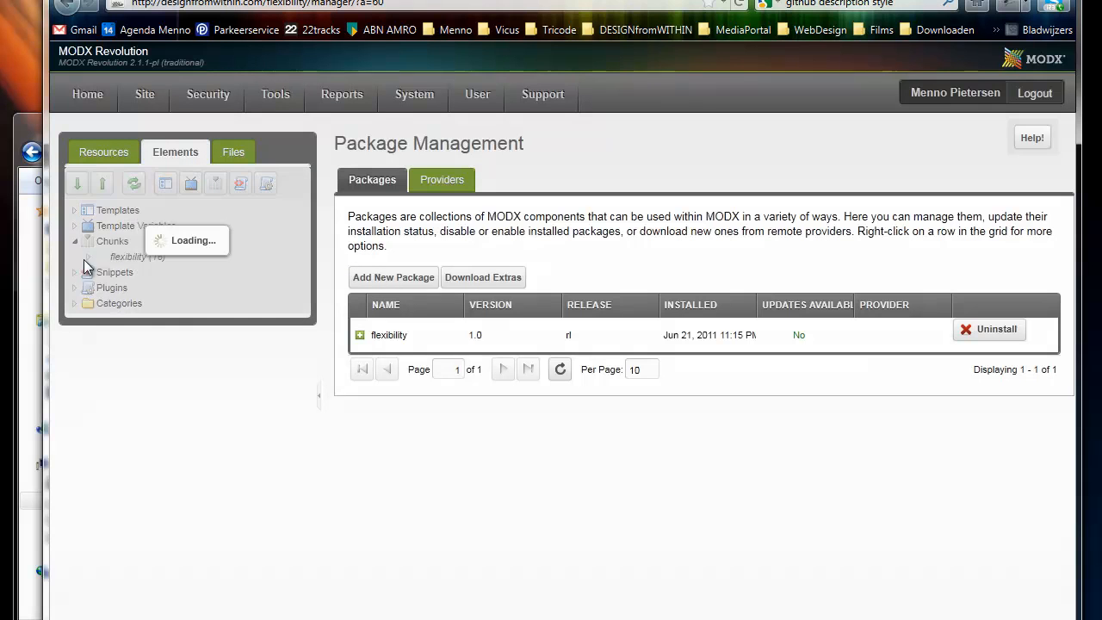
left_click(87, 256)
left_click(88, 257)
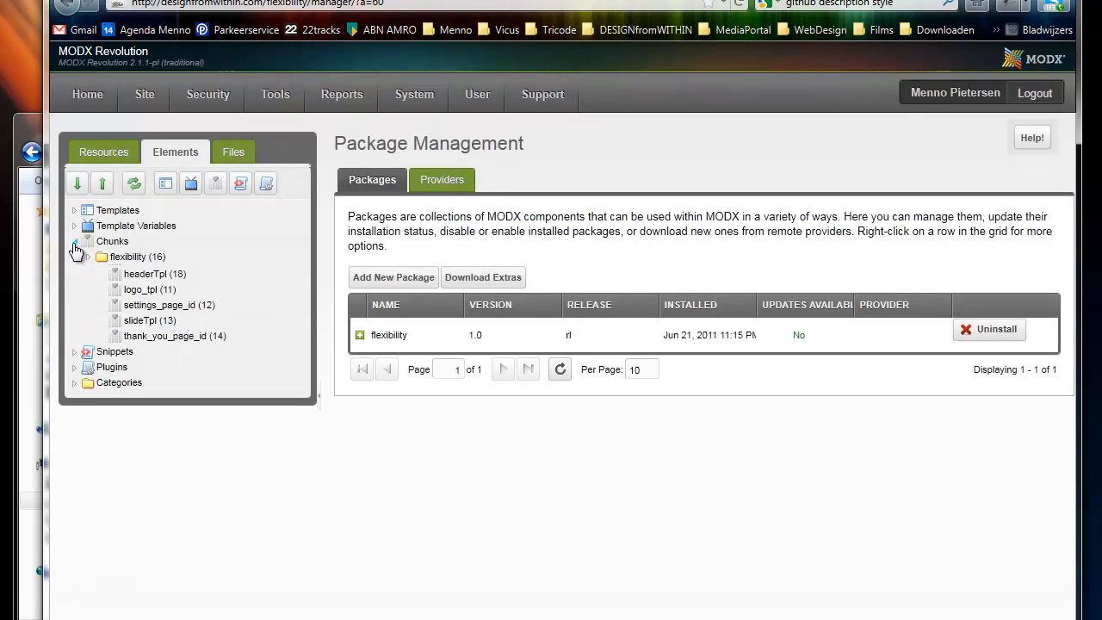
left_click(75, 226)
left_click(88, 241)
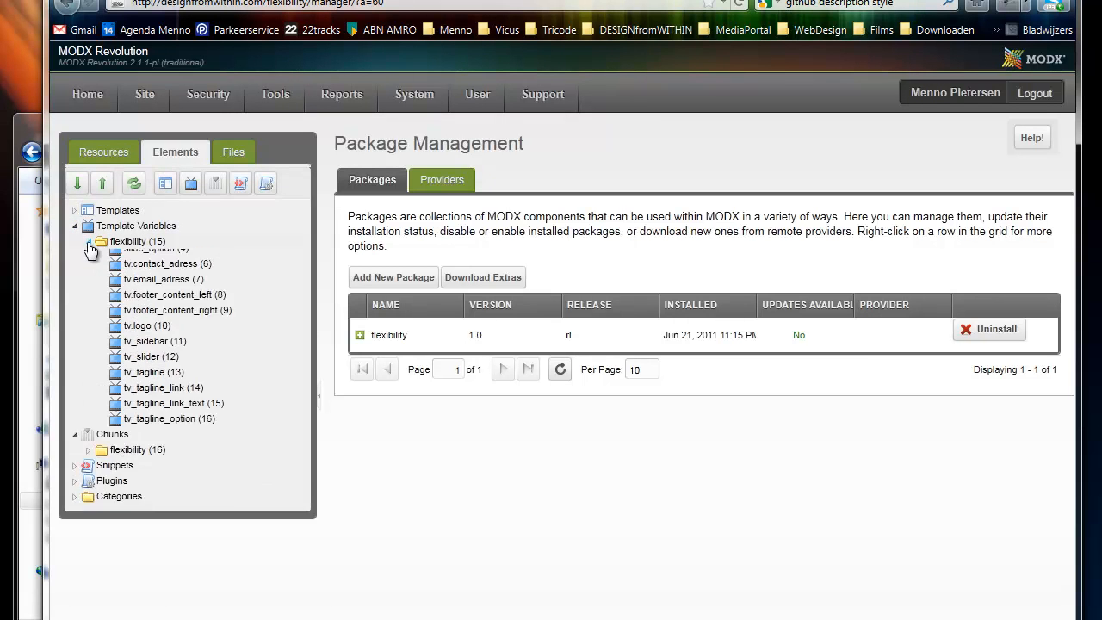
left_click(87, 241)
left_click(75, 227)
- Inspect the flexibility templates folder, then collapse the Templates and Chunks categories
left_click(75, 210)
left_click(87, 226)
left_click(88, 226)
left_click(75, 210)
left_click(75, 241)
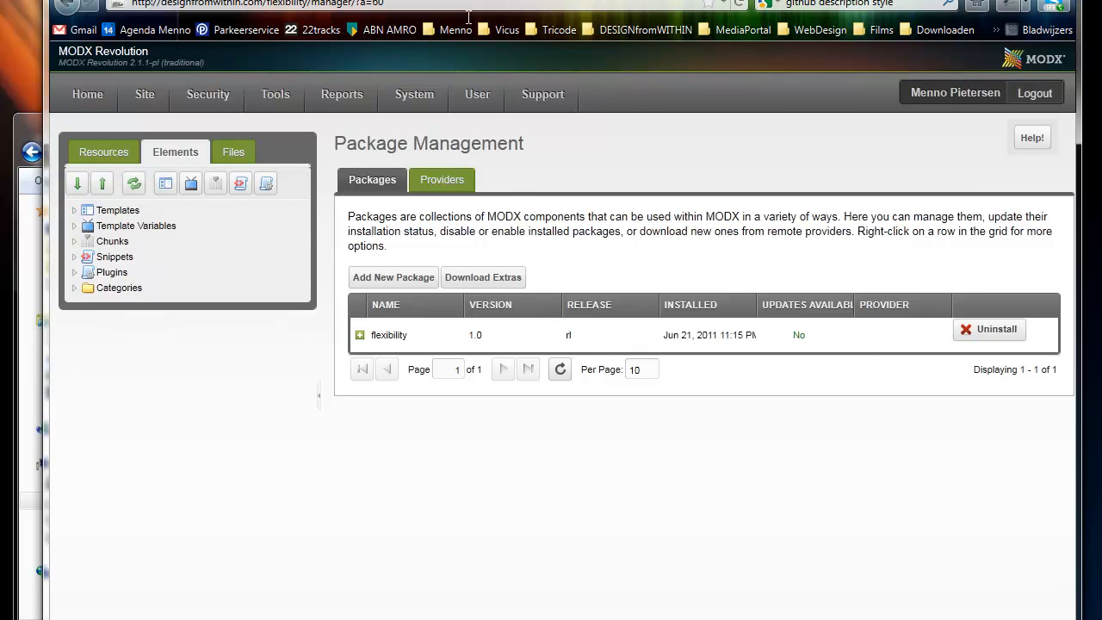
left_click(504, 0)
- Load the Flexibility front-end site, open its About page (about.html), then return to the GitHub repository
key("F5")
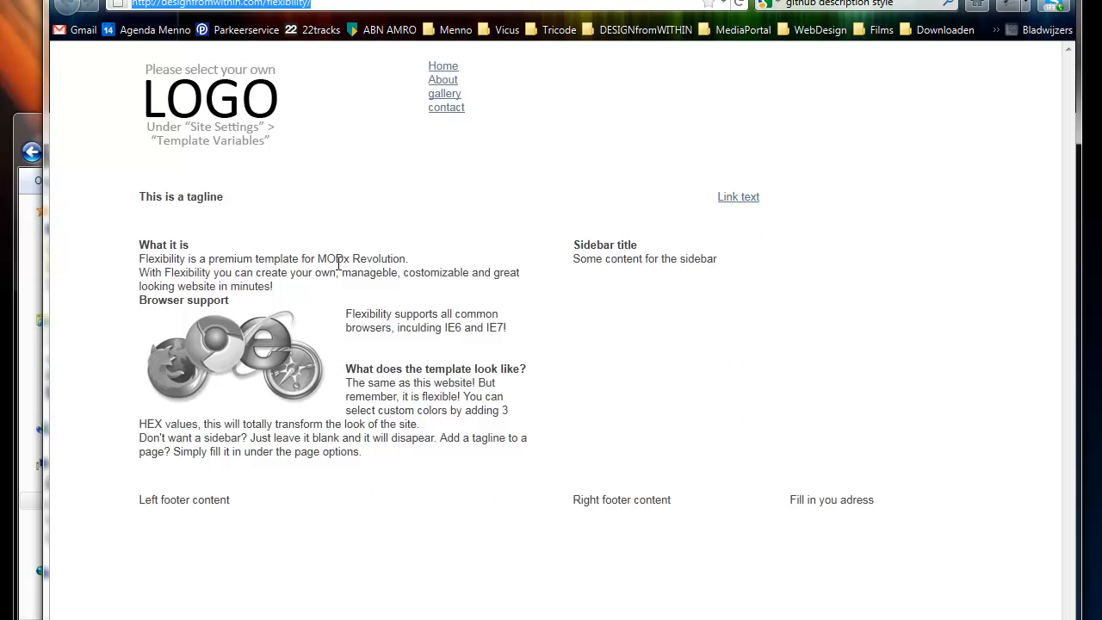
mouse_move(191, 378)
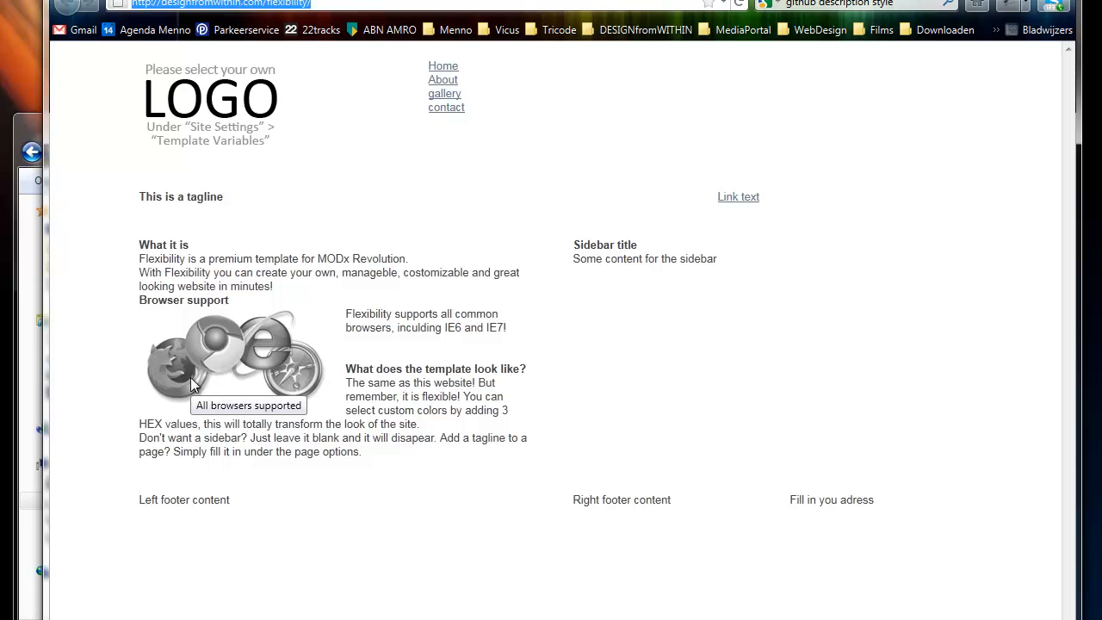
left_click(441, 82)
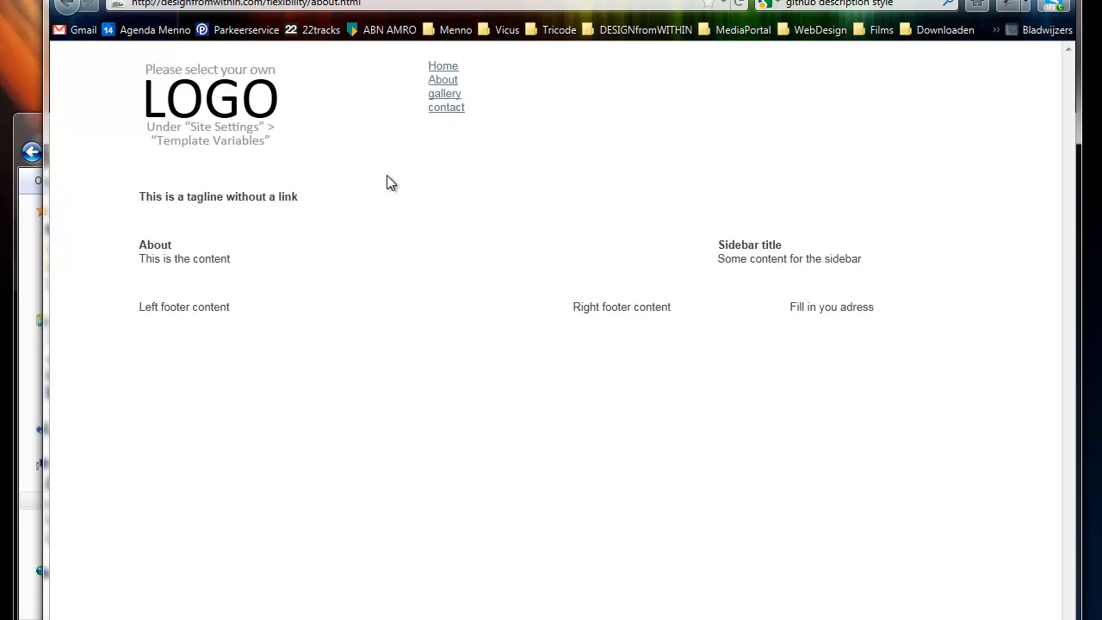
left_click(439, 0)
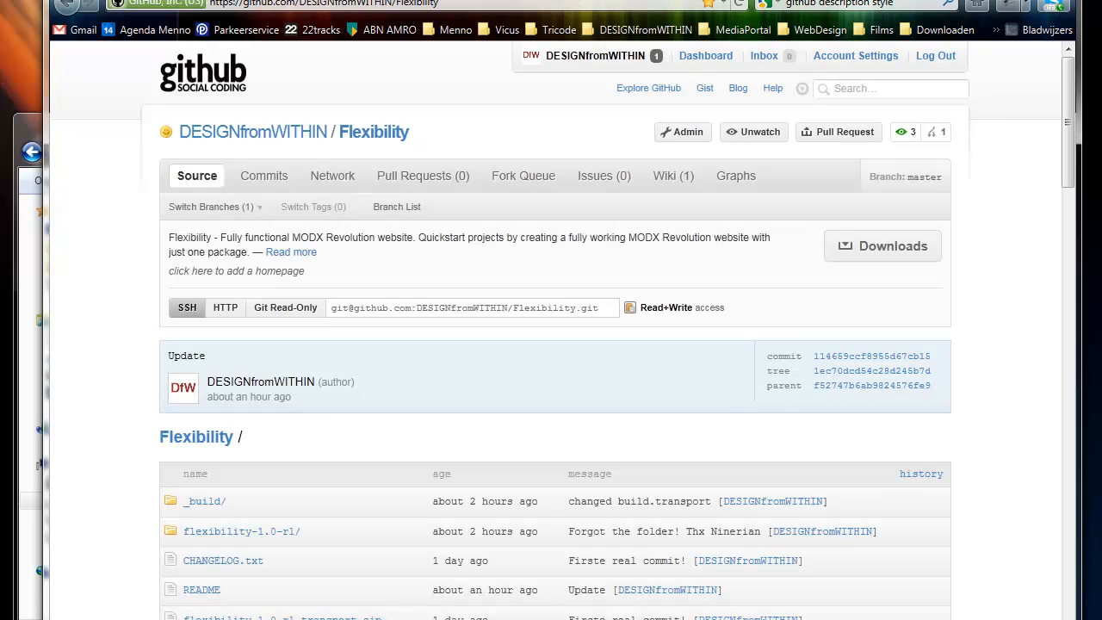